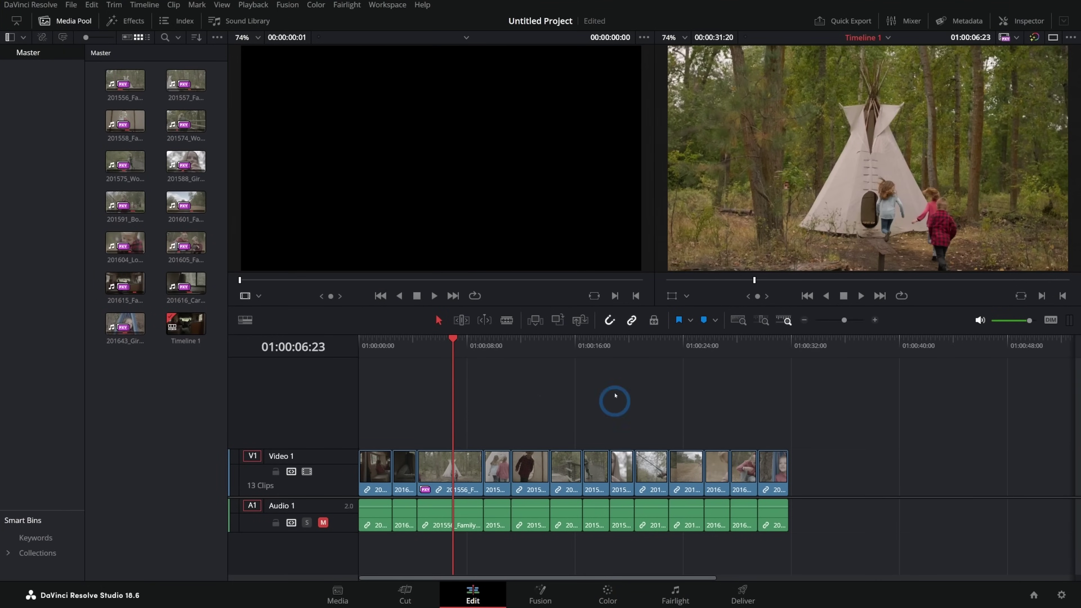
Place the playhead on the teepee clip at 01:00:06:12 and open that clip on the Fusion page
left_click_drag(458, 348, 448, 369)
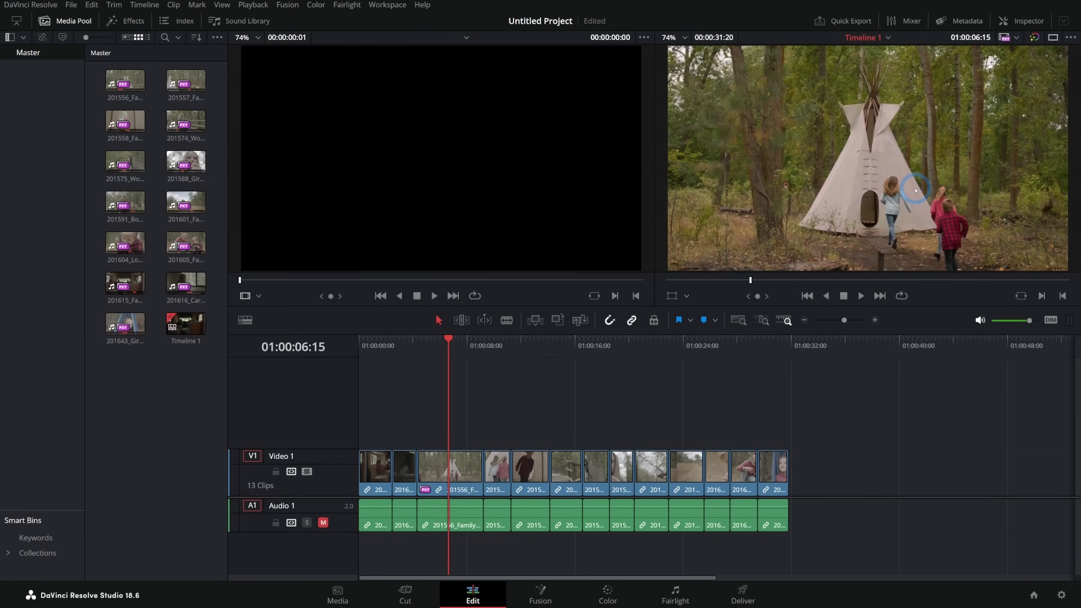
mouse_move(470, 459)
left_click_drag(450, 357, 448, 348)
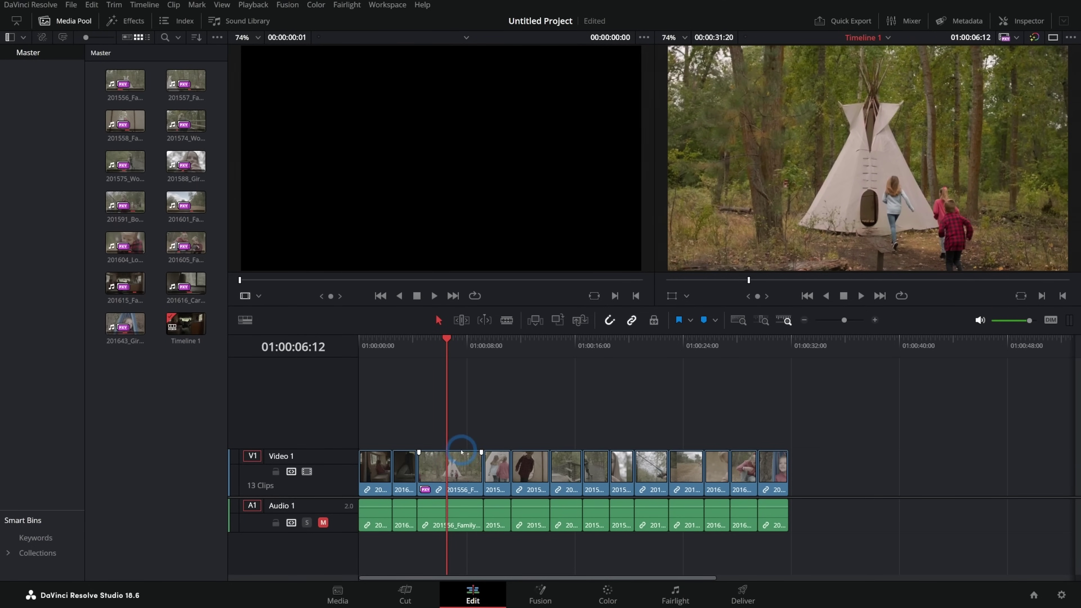
left_click(539, 593)
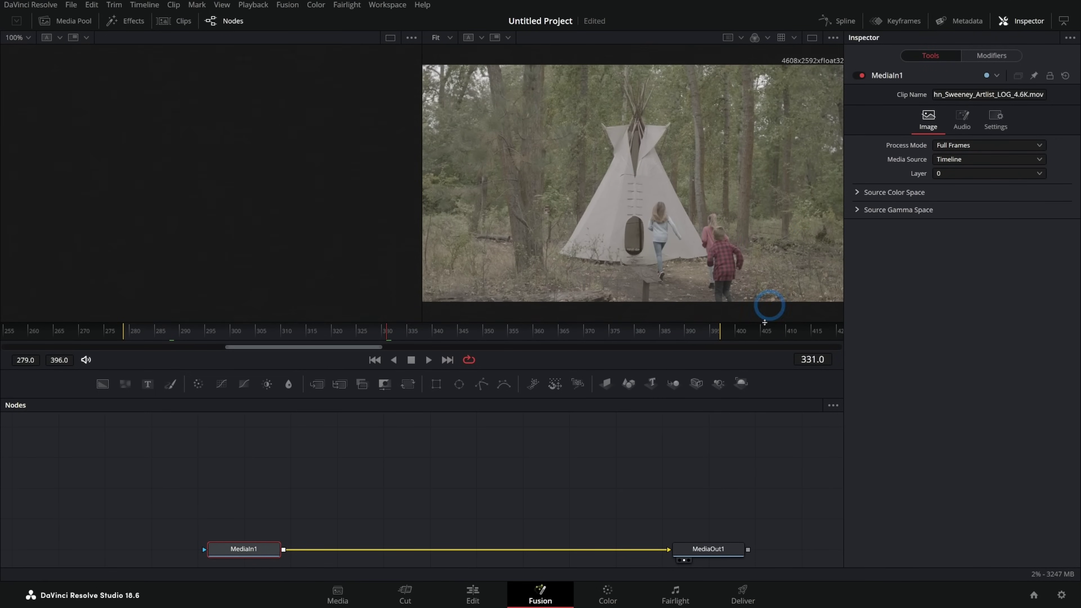
Create a five-second, 23.976 fps composition named Fusion Composition 1 in the media pool and open it in Fusion
key("shift+4")
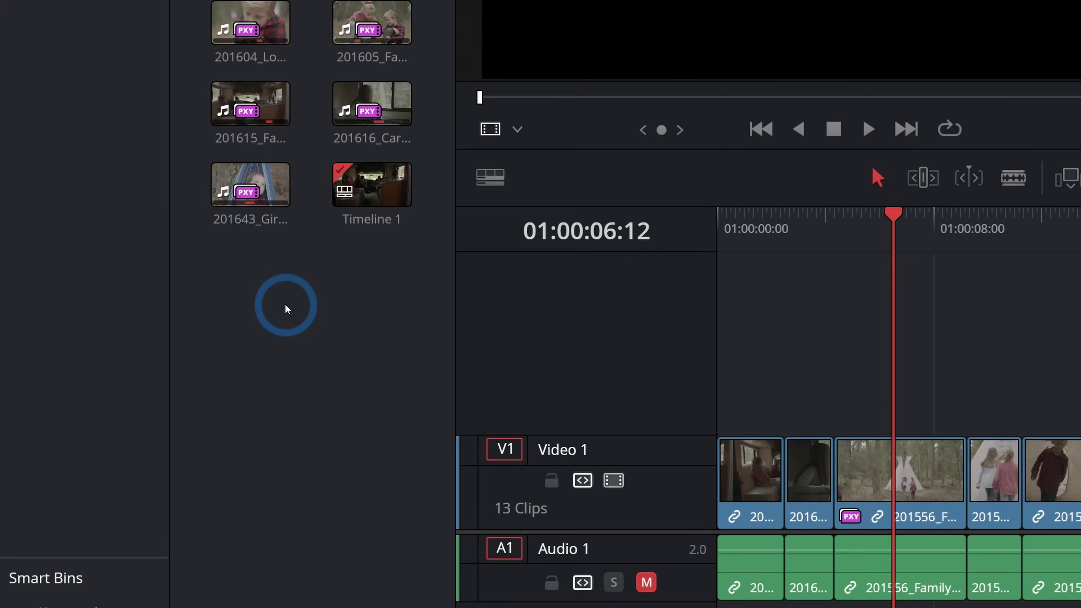
right_click(142, 385)
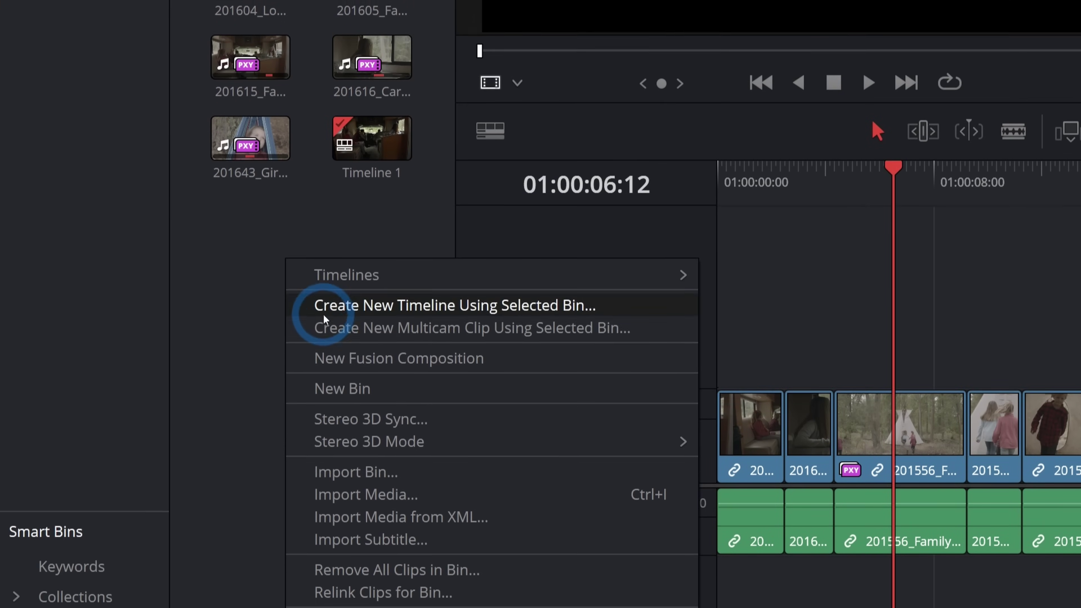
left_click(353, 304)
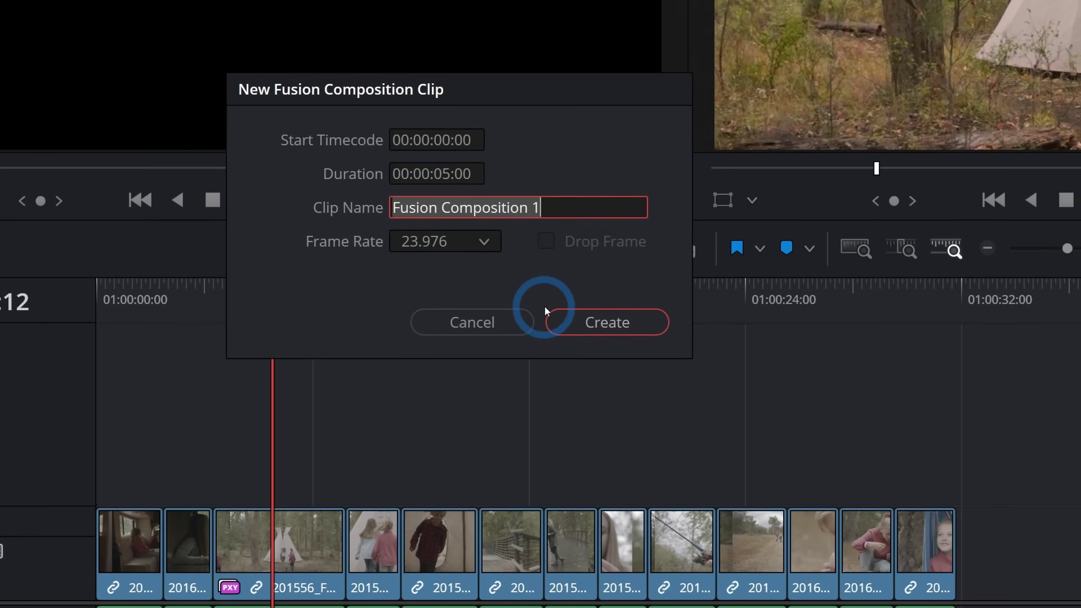
left_click(540, 303)
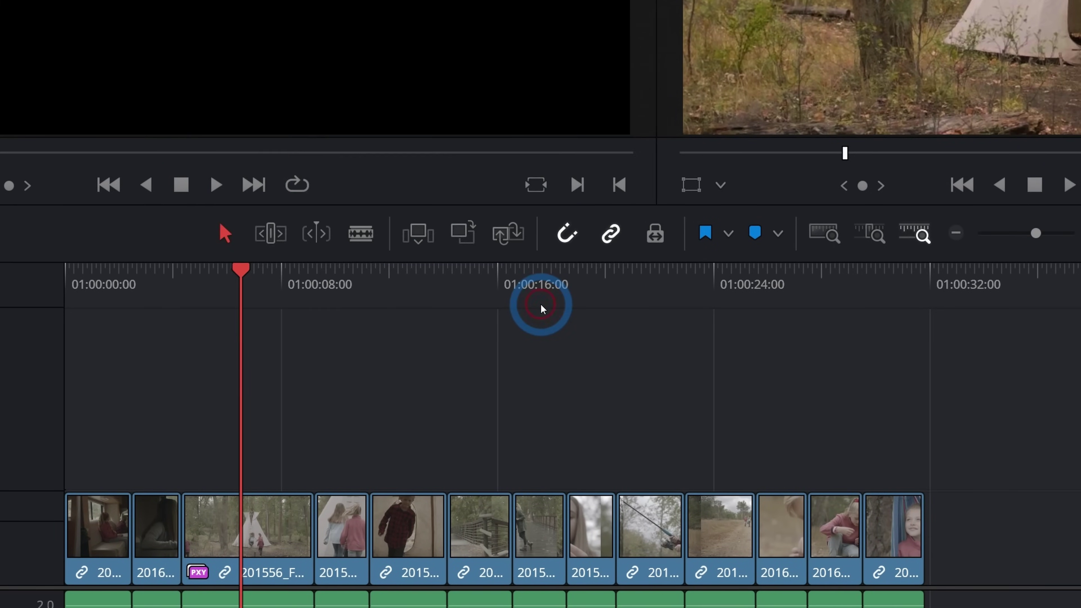
left_click(186, 326)
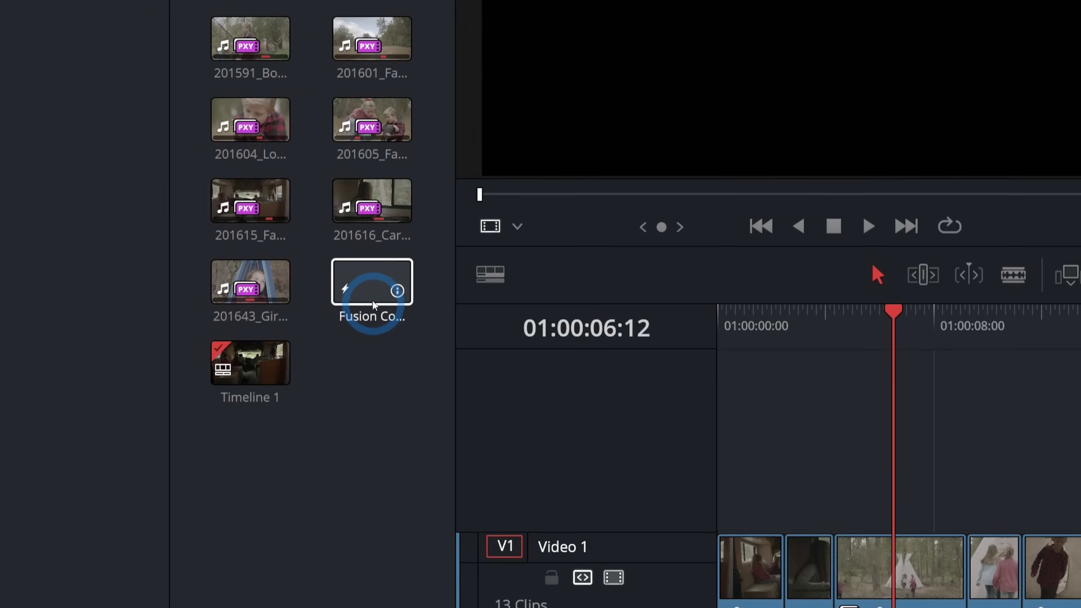
double_click(372, 303)
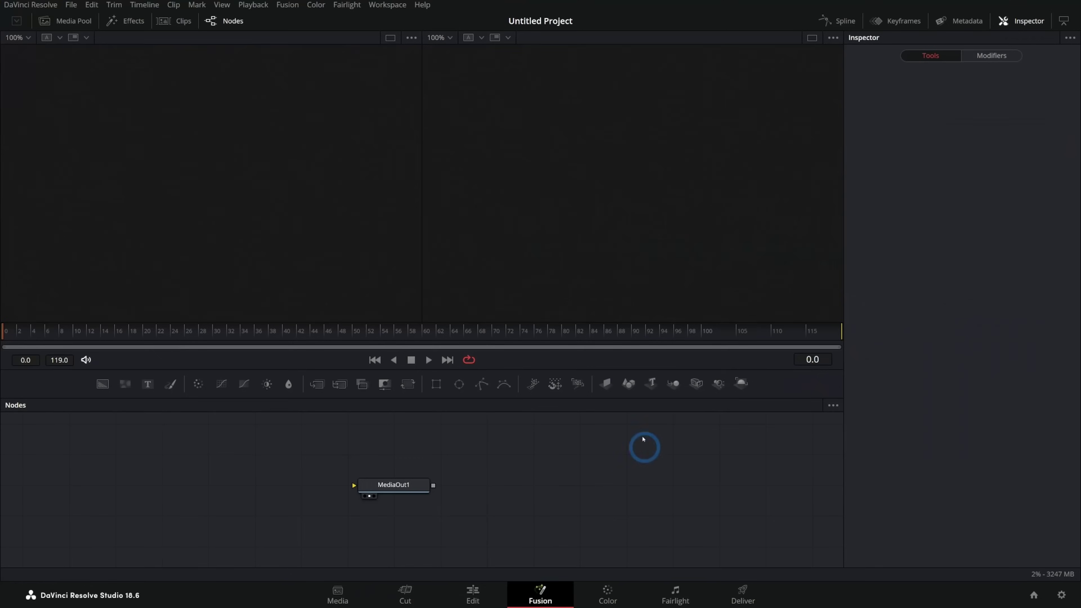
Add a Background node feeding MediaOut1 and set its red value to 0.677
left_click_drag(396, 485, 517, 482)
left_click_drag(133, 386, 507, 483)
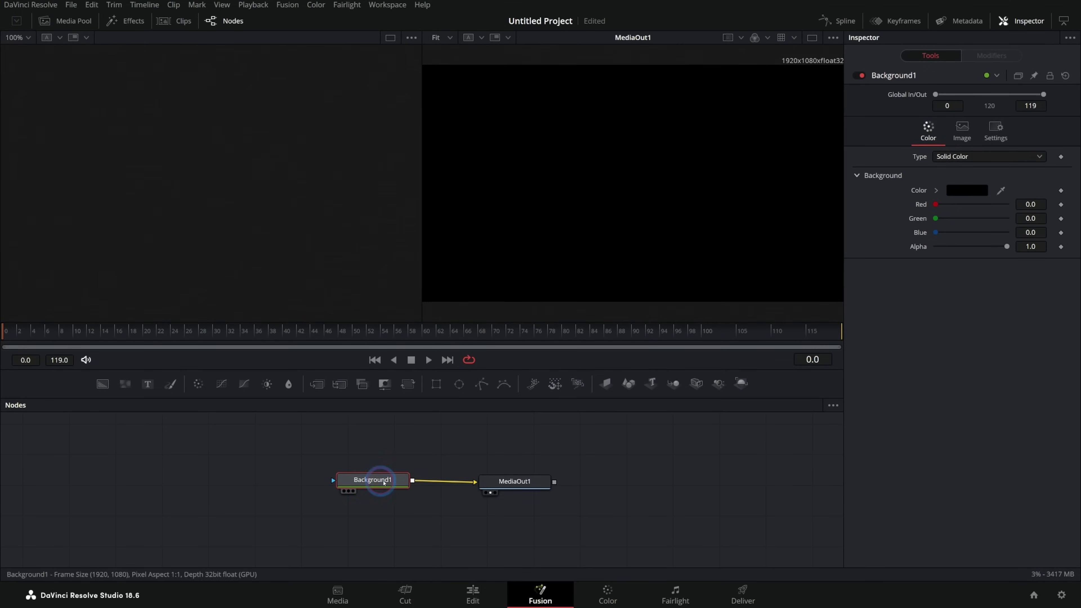
left_click_drag(936, 204, 983, 204)
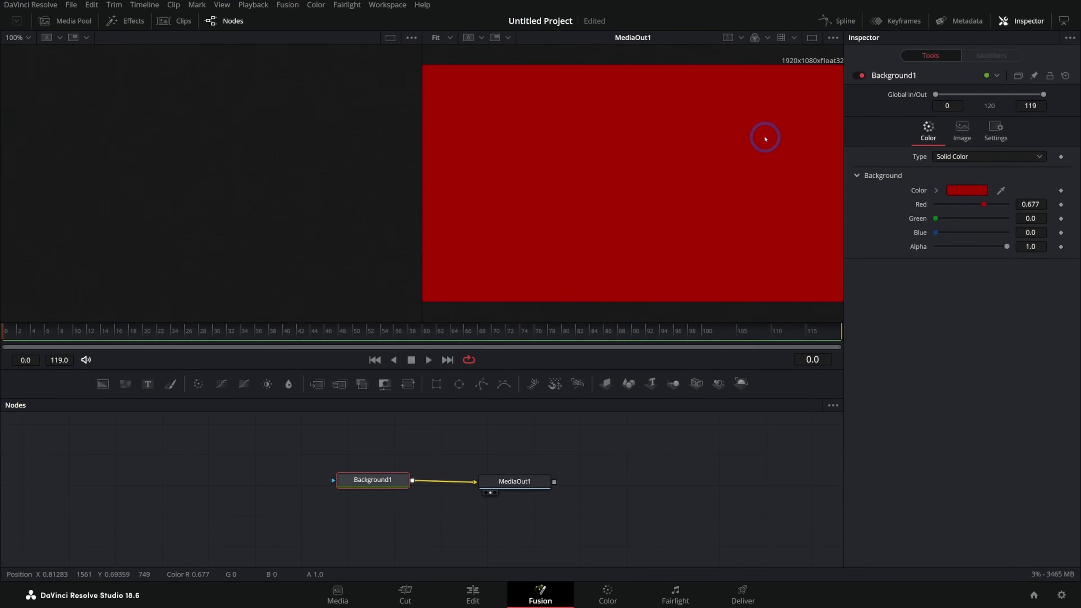
Place the Fusion composition on Video 1 after the last clip and preview it on the timeline
left_click(472, 594)
double_click(193, 346)
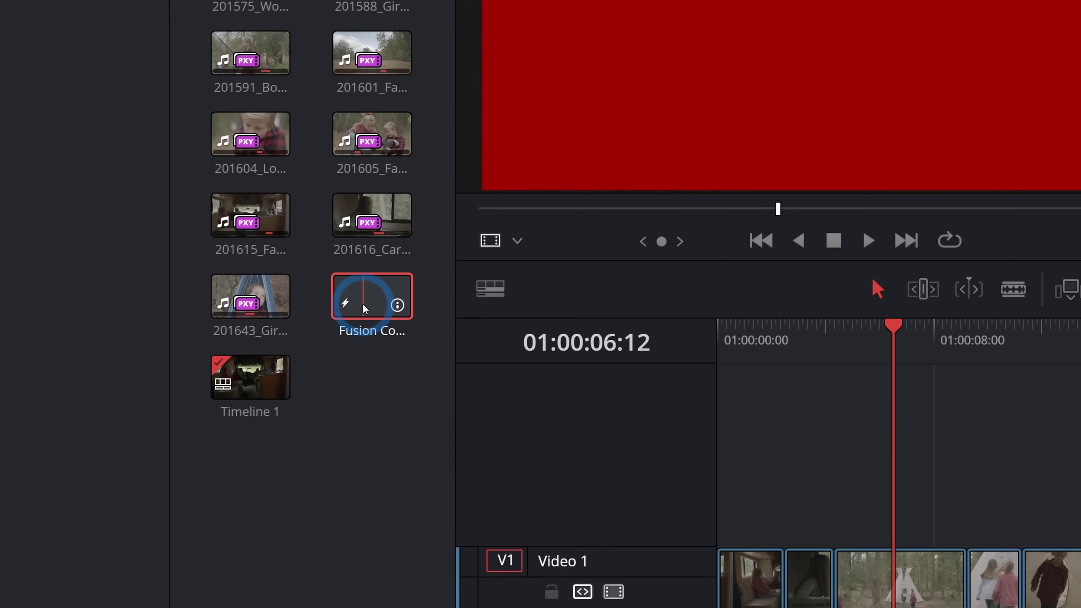
left_click_drag(362, 303, 810, 471)
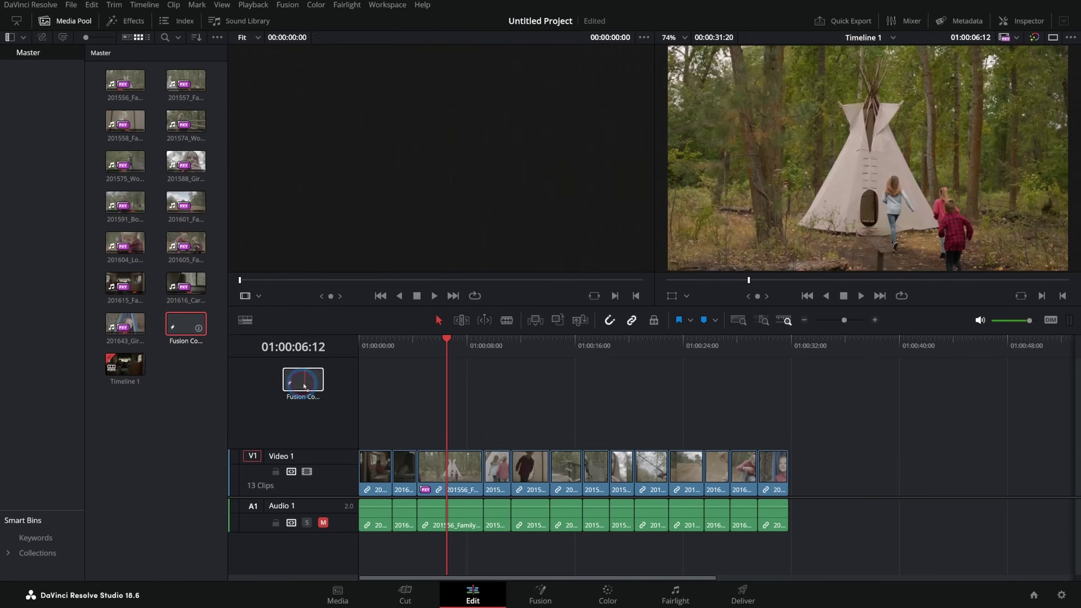
left_click_drag(838, 345, 847, 374)
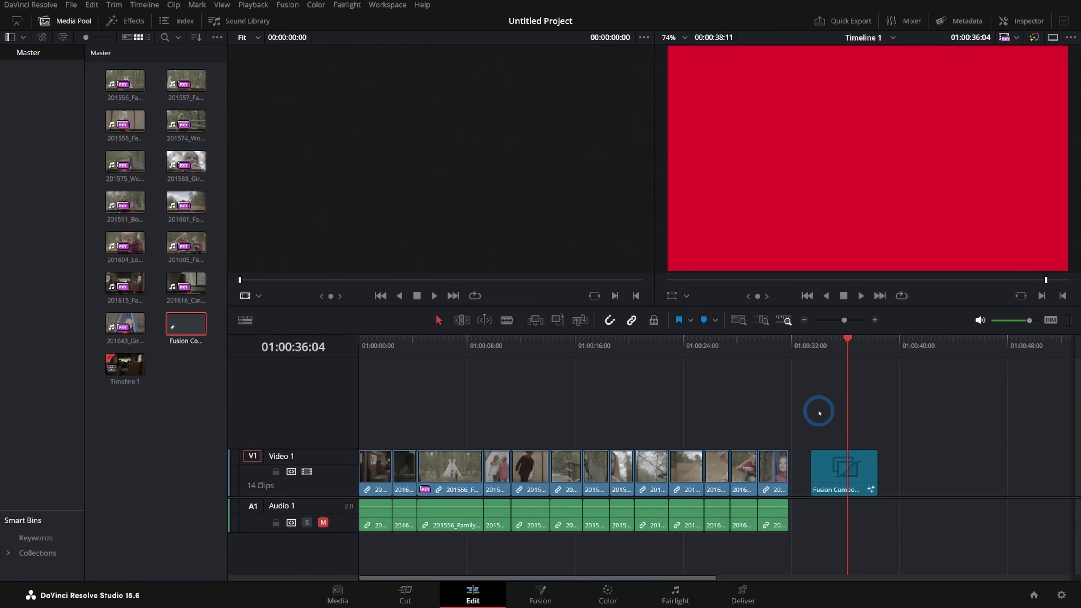
Delete the Fusion composition from the timeline and return the playhead to the teepee clip at 01:00:06:07
left_click(845, 469)
key("Delete")
left_click(455, 343)
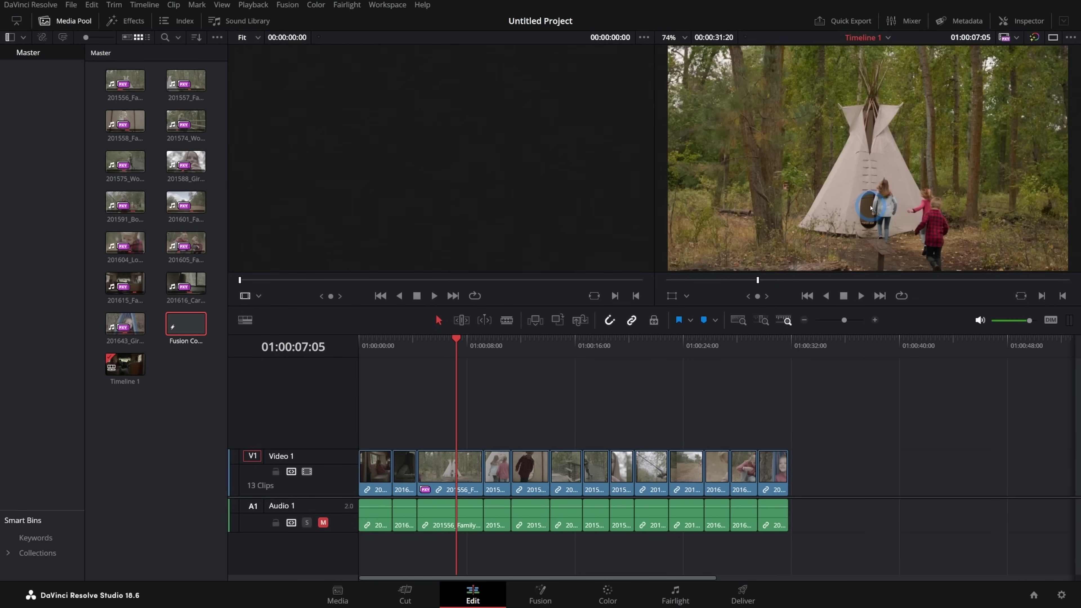
left_click(444, 344)
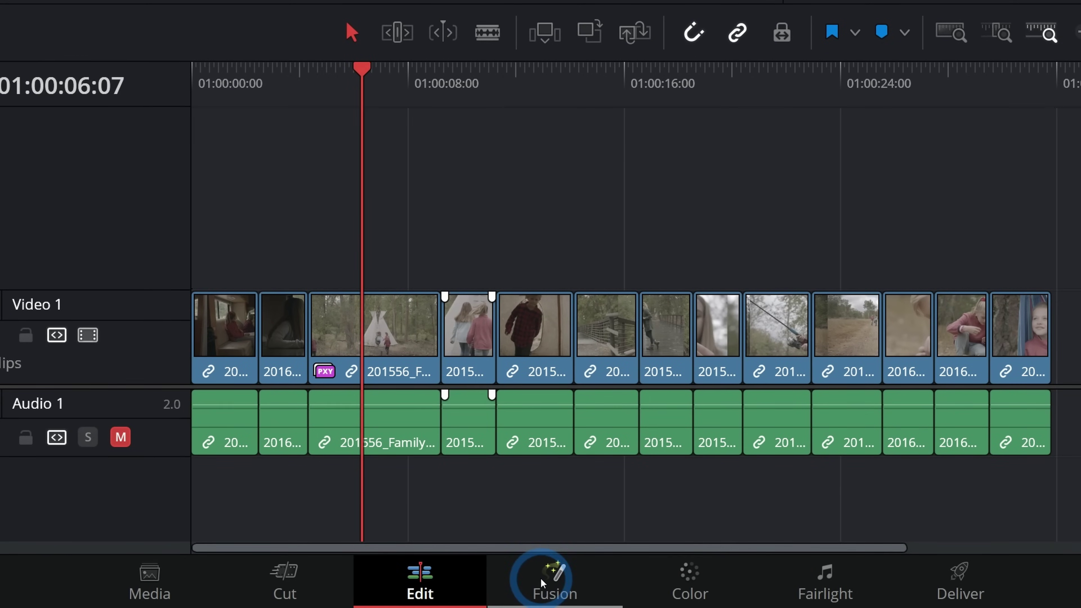
Open the teepee clip on the Fusion page and examine its MediaIn1 and MediaOut1 nodes
left_click(540, 594)
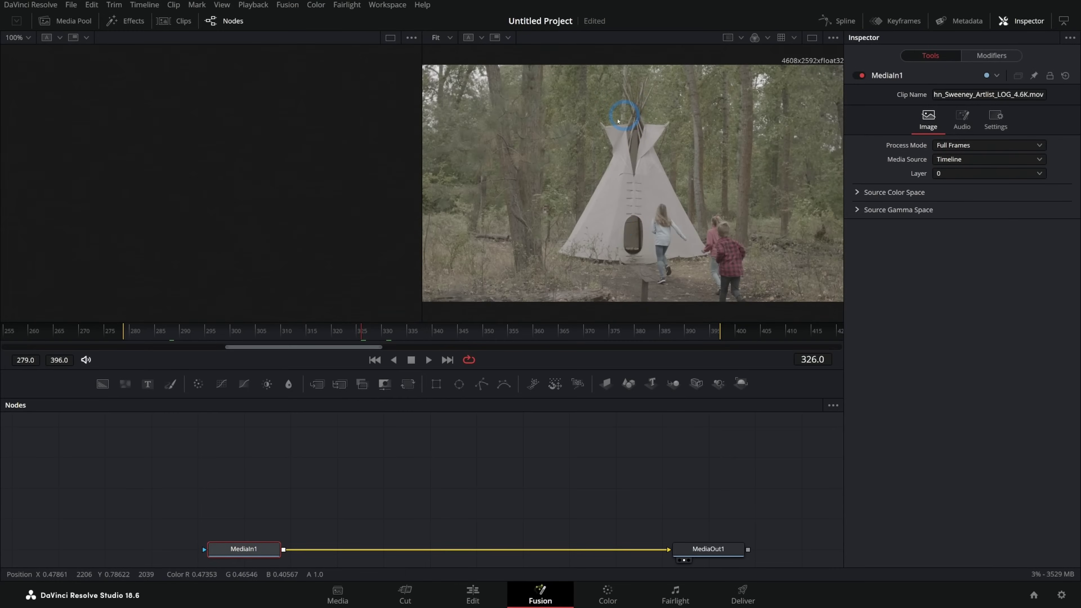
scroll(478, 477, "down", 1)
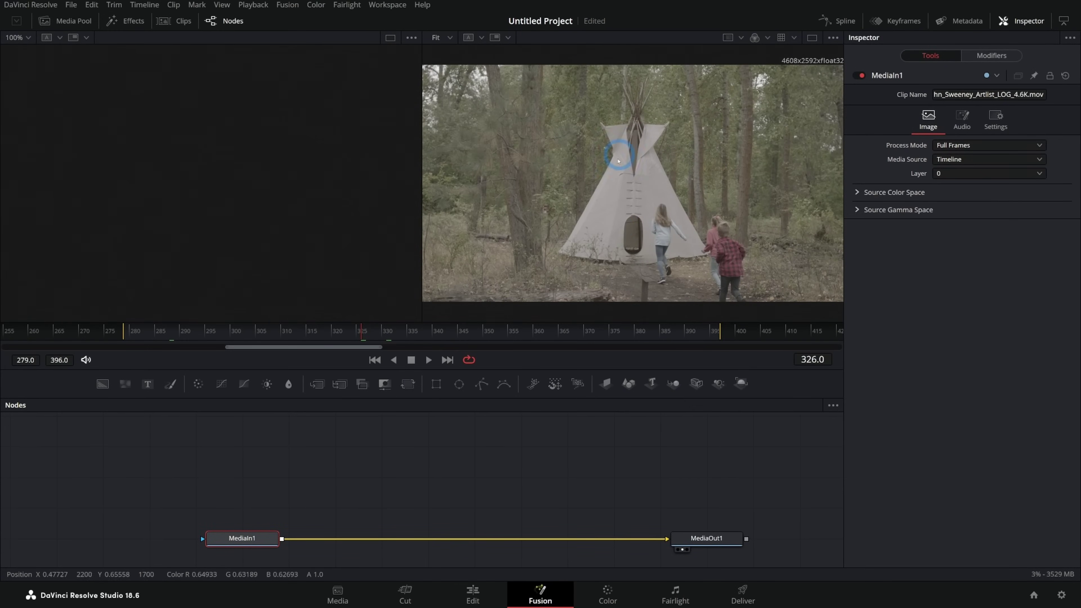
key("shift+4")
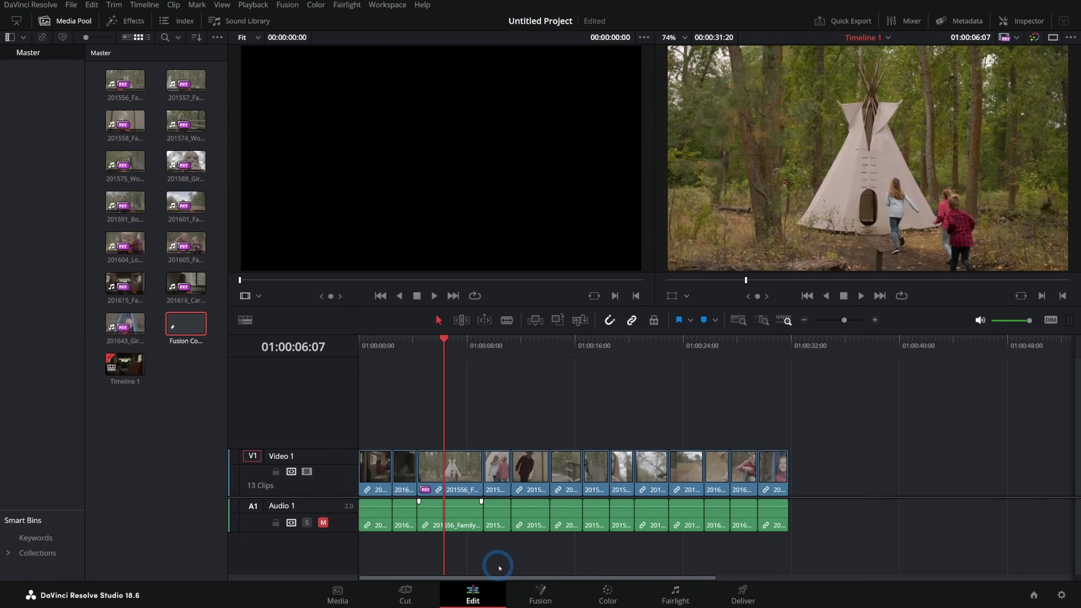
left_click(539, 594)
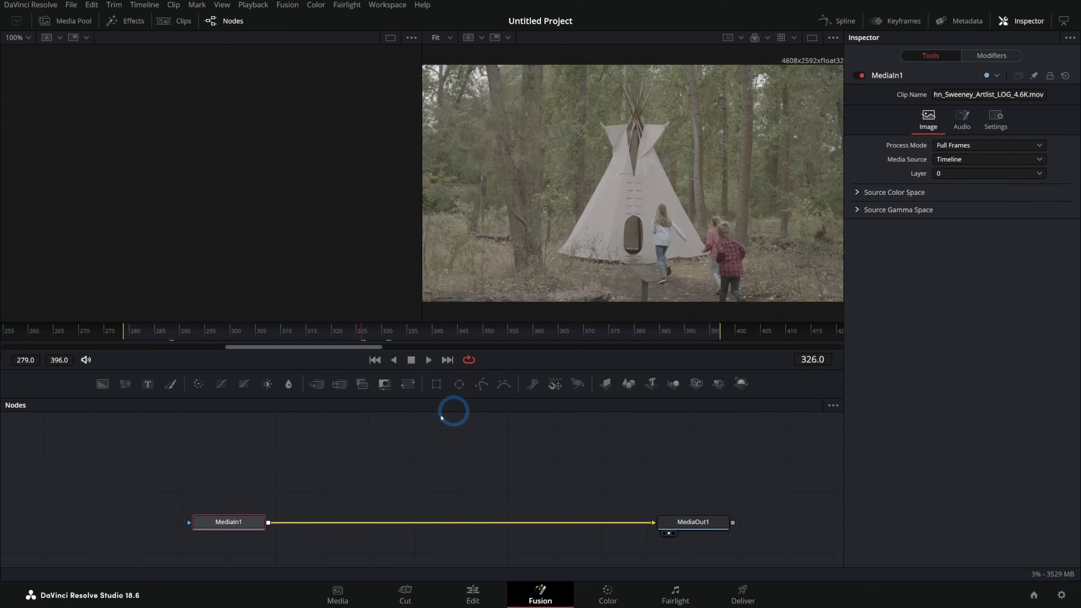
left_click_drag(33, 417, 836, 562)
left_click(596, 506)
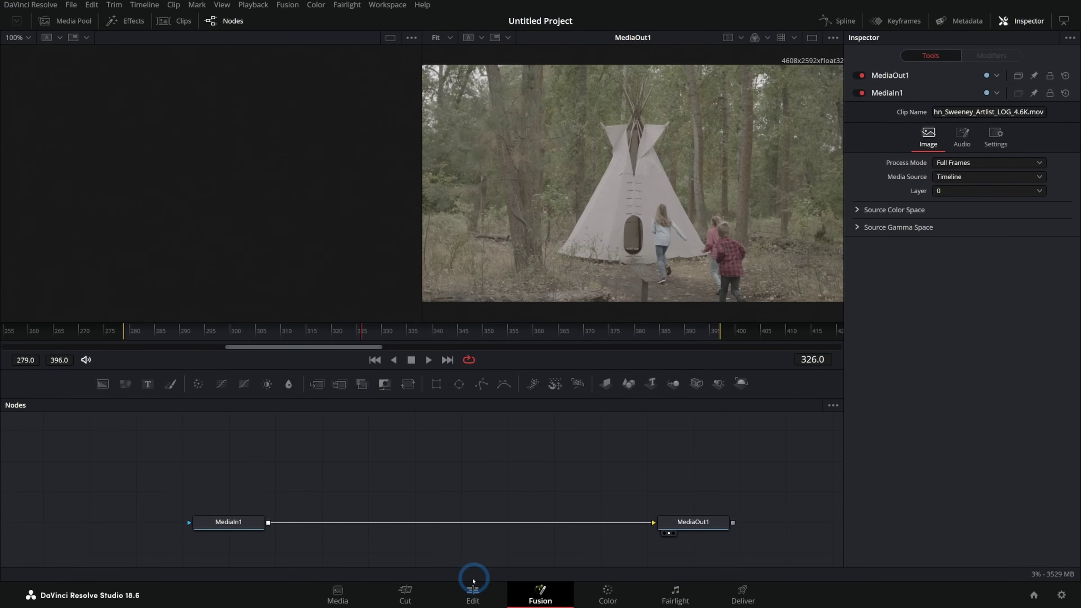
Load the 201588 girl fishing clip into the Edit page's source viewer and scrub to 00:00:15:08
left_click(469, 596)
left_click(199, 167)
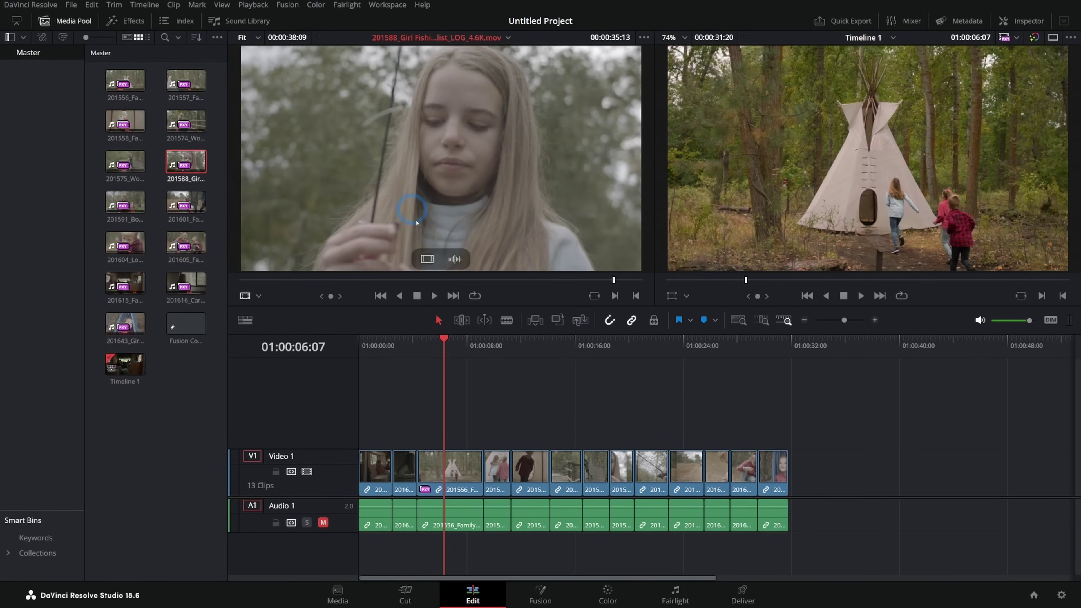
left_click_drag(422, 286, 400, 279)
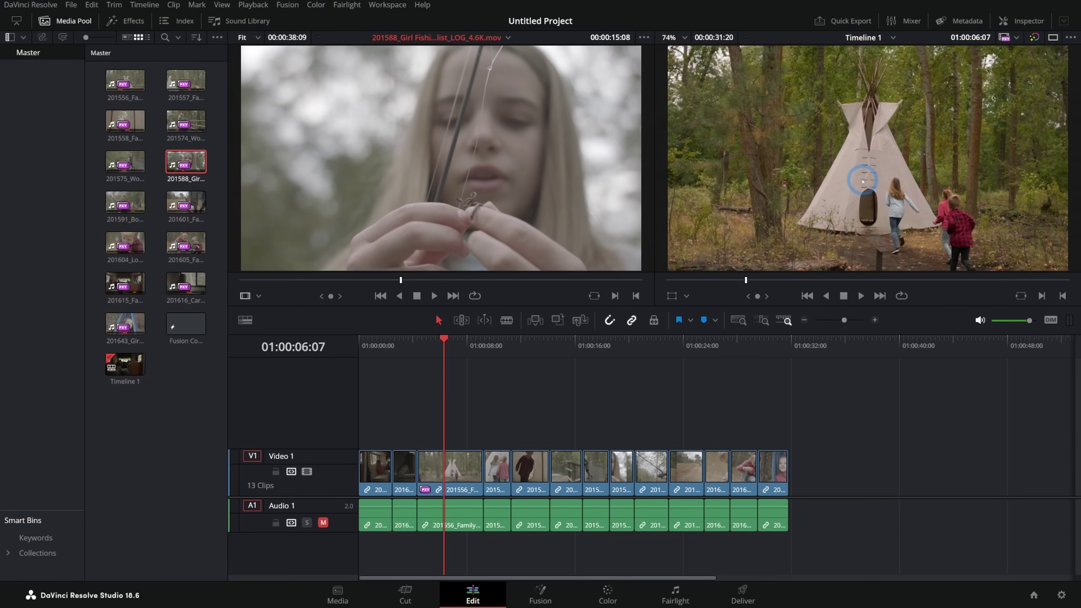
Return to the Fusion page and show MediaIn1 in the first viewer alongside MediaOut1
key("shift+5")
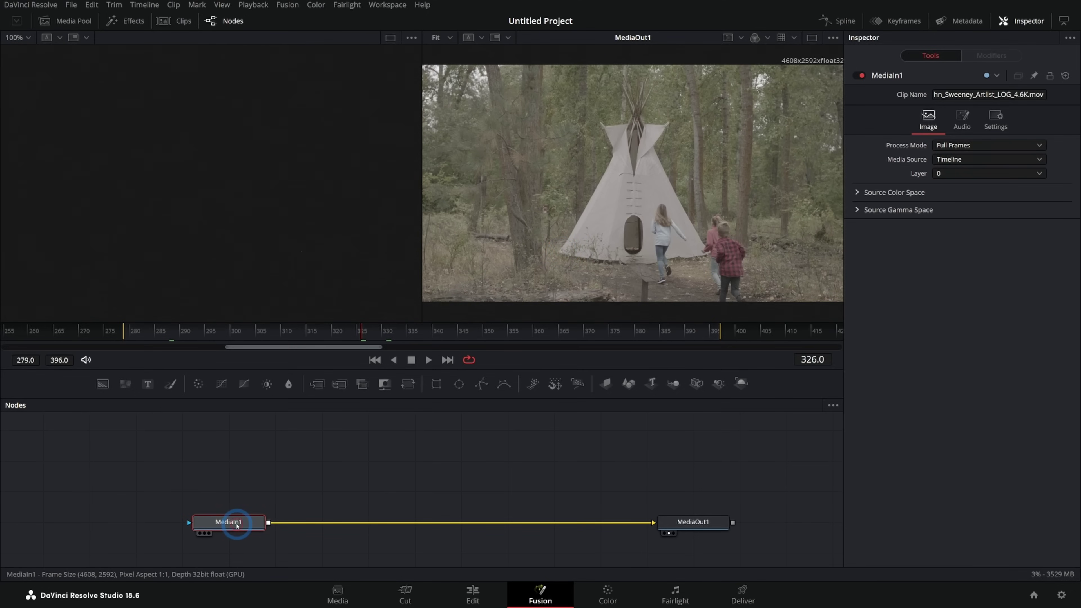
mouse_move(236, 526)
key("1")
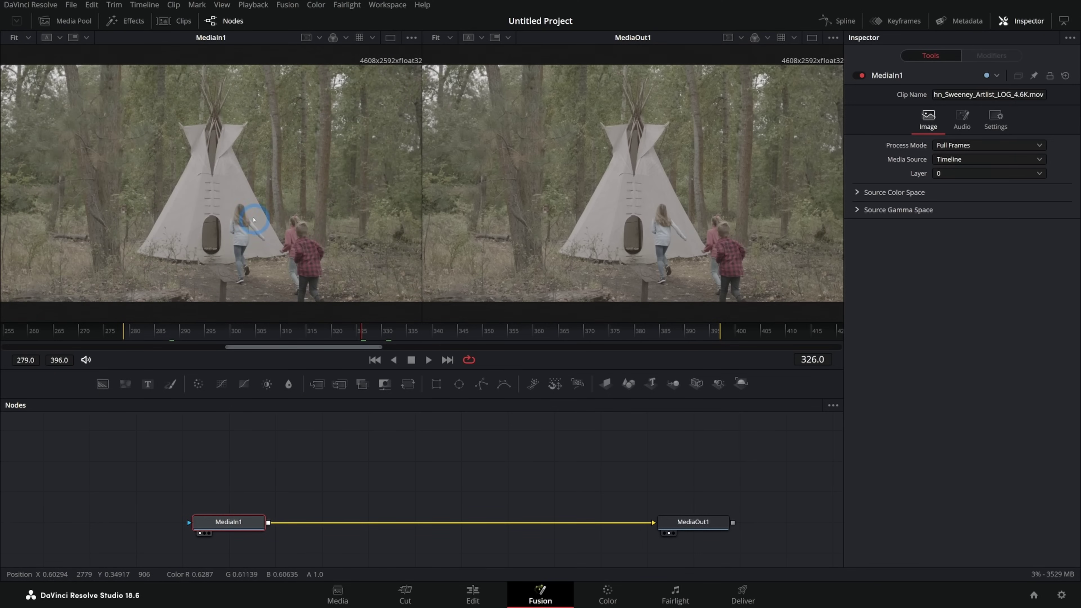
Scrub through the teepee clip in Fusion and play it forward and in reverse, stopping at frame 347
left_click_drag(360, 330, 332, 329)
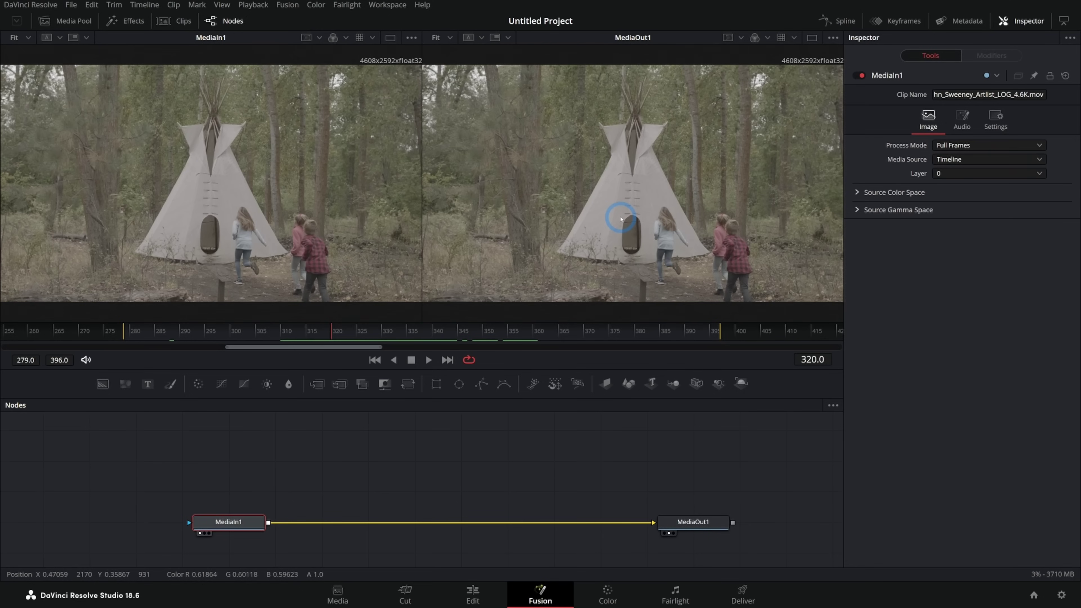
left_click_drag(302, 326, 133, 328)
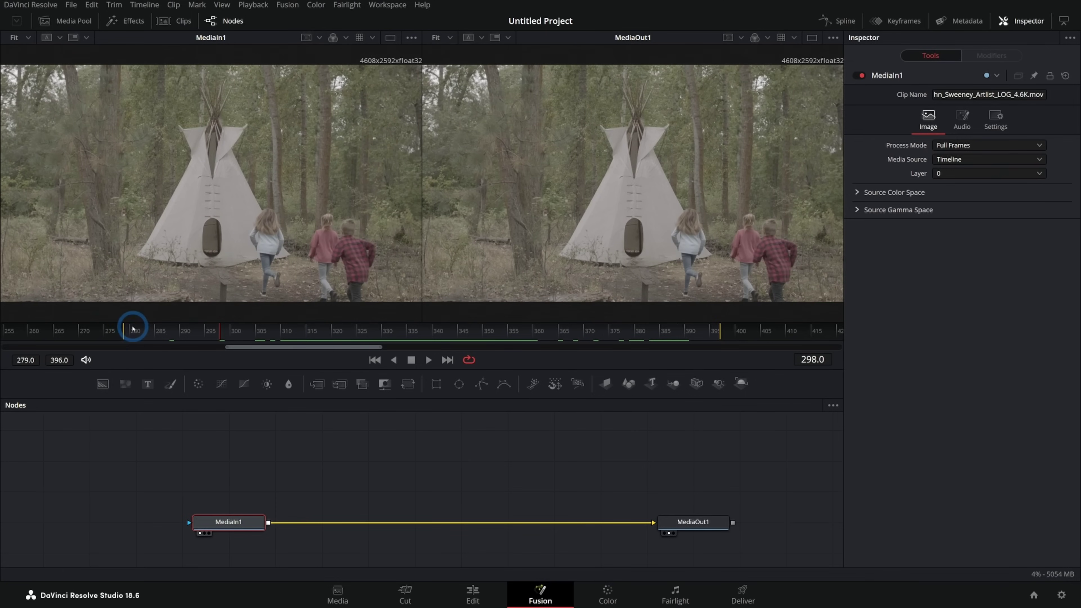
left_click_drag(692, 331, 432, 331)
left_click(427, 360)
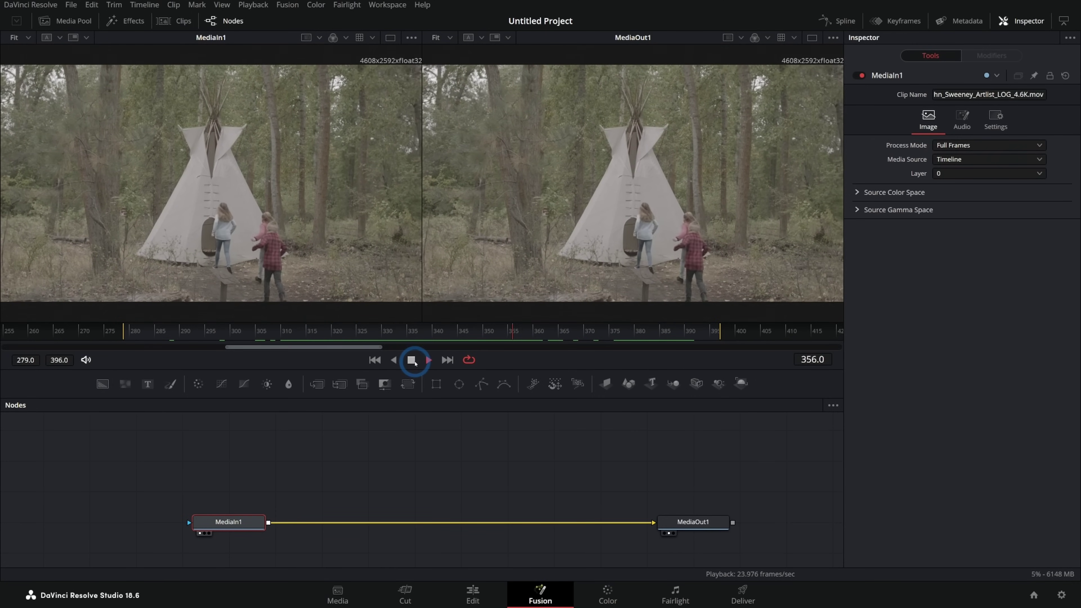
left_click(395, 360)
left_click(411, 360)
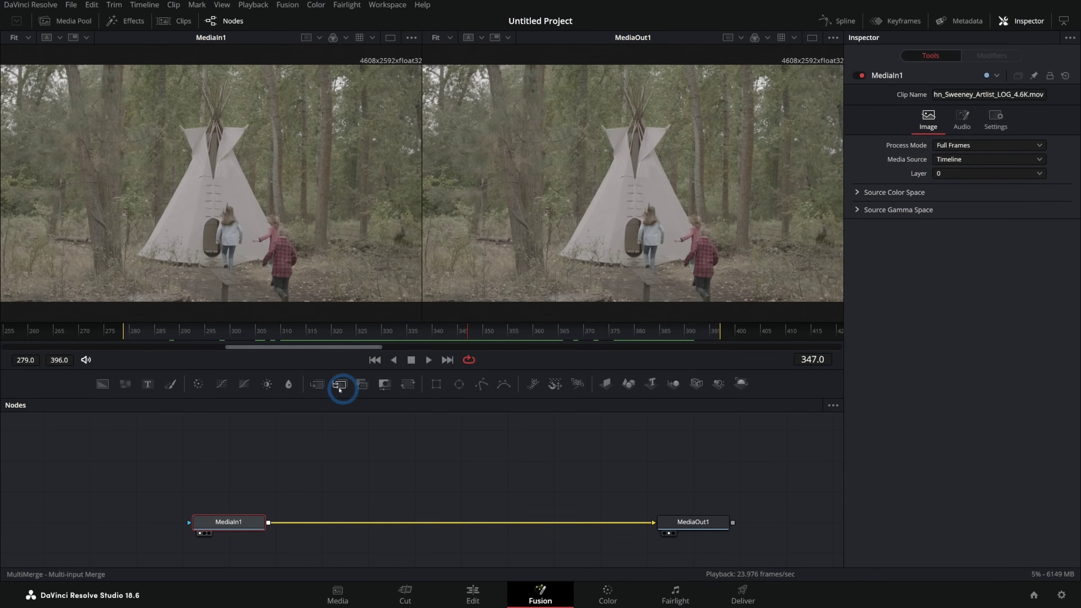
Try trim mode on the Edit page, restore selection mode and return to the Fusion page
left_click(473, 594)
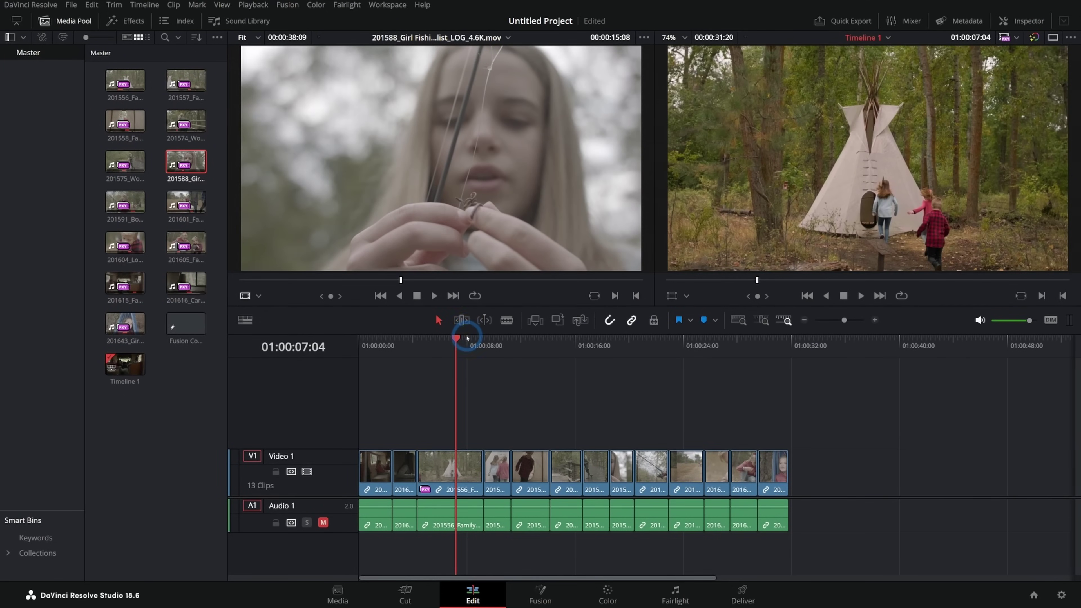
key("t")
left_click(439, 320)
left_click(540, 594)
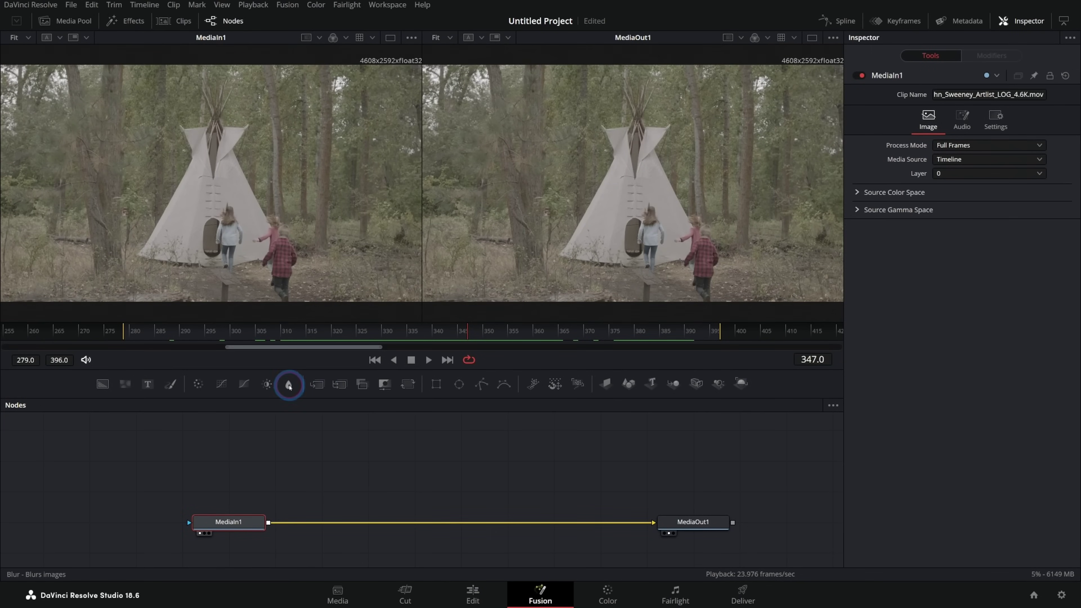
Add unconnected Blur, Transform, Ellipse, pRender and Text3D nodes above the existing node chain
left_click_drag(288, 385, 343, 450)
left_click_drag(407, 384, 445, 460)
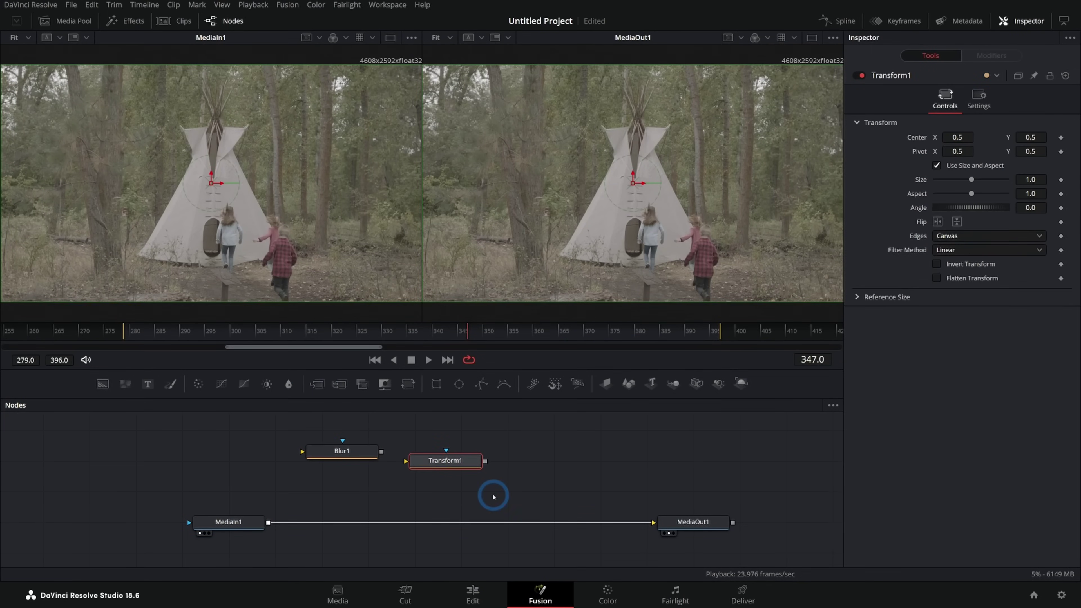
left_click_drag(459, 385, 532, 445)
left_click_drag(573, 382, 619, 447)
left_click_drag(651, 383, 722, 444)
Delete the five unconnected nodes above the MediaIn1–MediaOut1 chain
left_click_drag(798, 428, 297, 475)
left_click(469, 465)
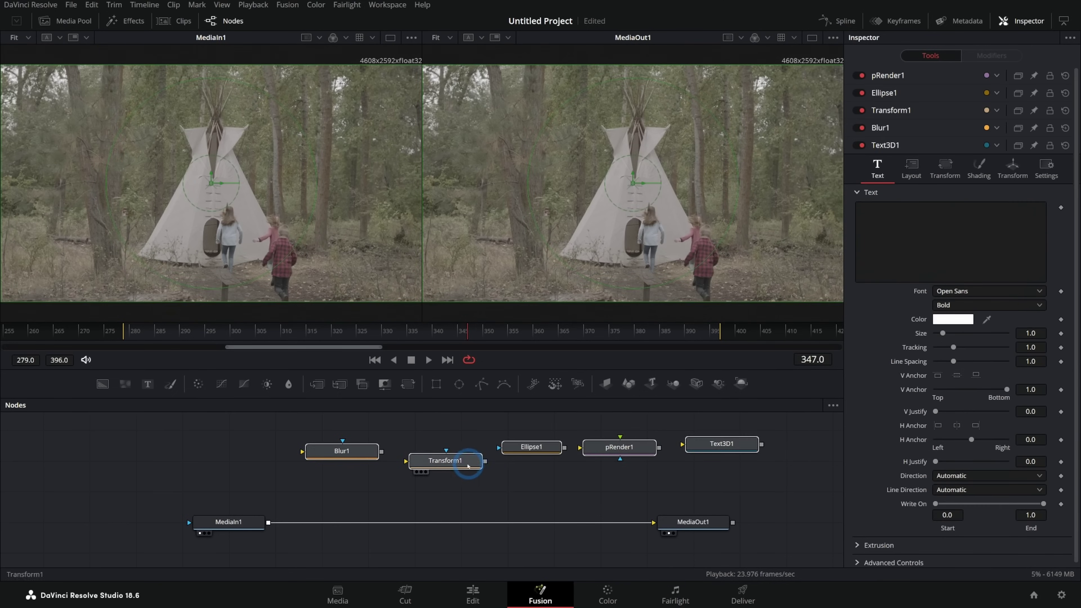
key("Delete")
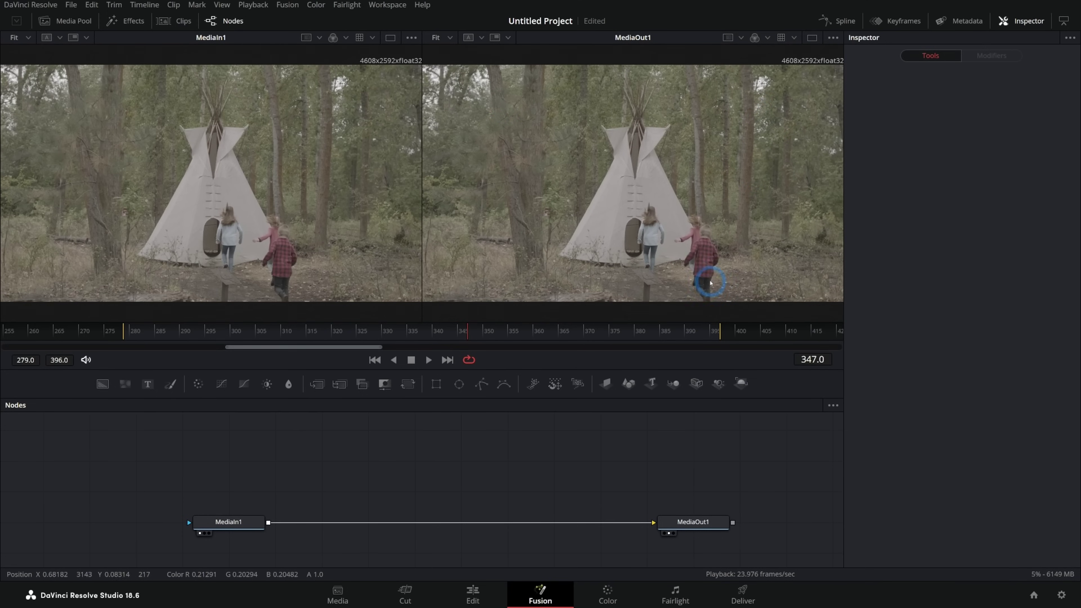
Bring the MediaIn1 and MediaOut1 nodes closer together in the node graph
left_click_drag(164, 474, 751, 552)
scroll(513, 471, "up", 2)
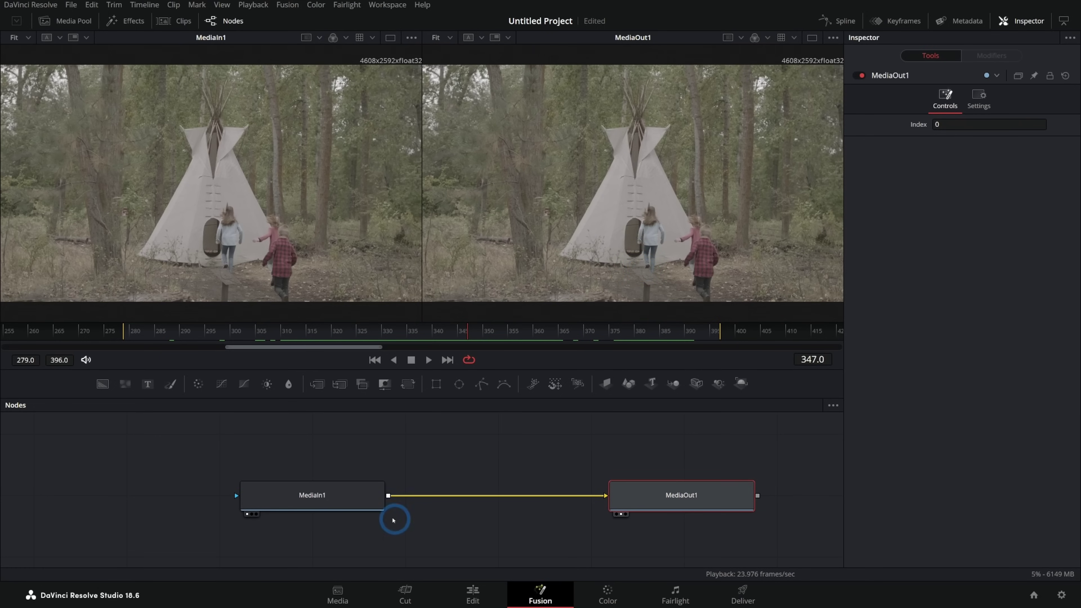
Examine the settings of MediaIn1 and MediaOut1 and the connection running between the two nodes
left_click(343, 502)
left_click(666, 504)
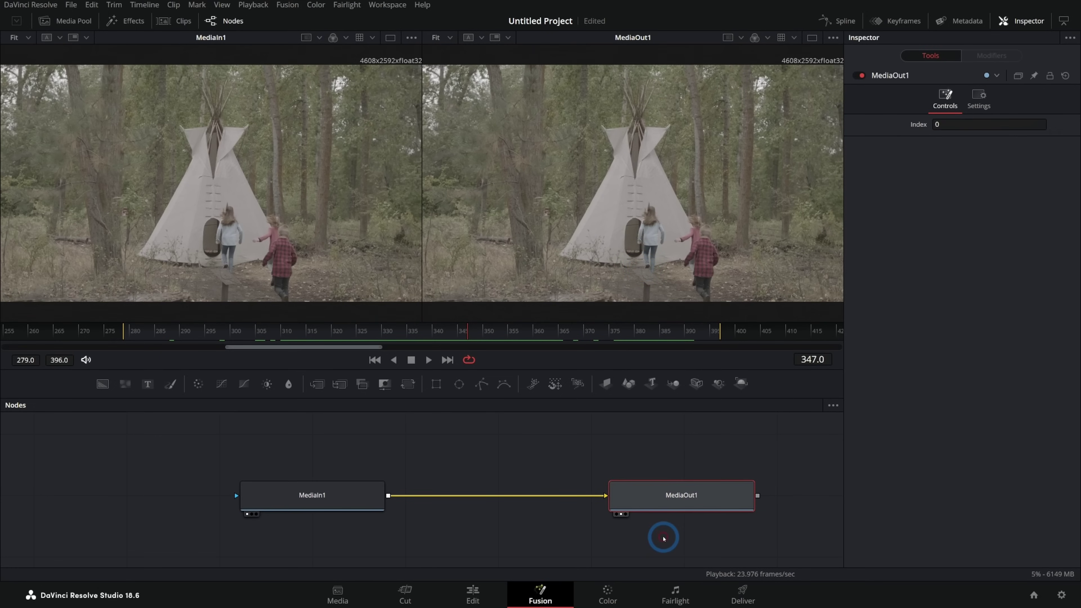
left_click(445, 470)
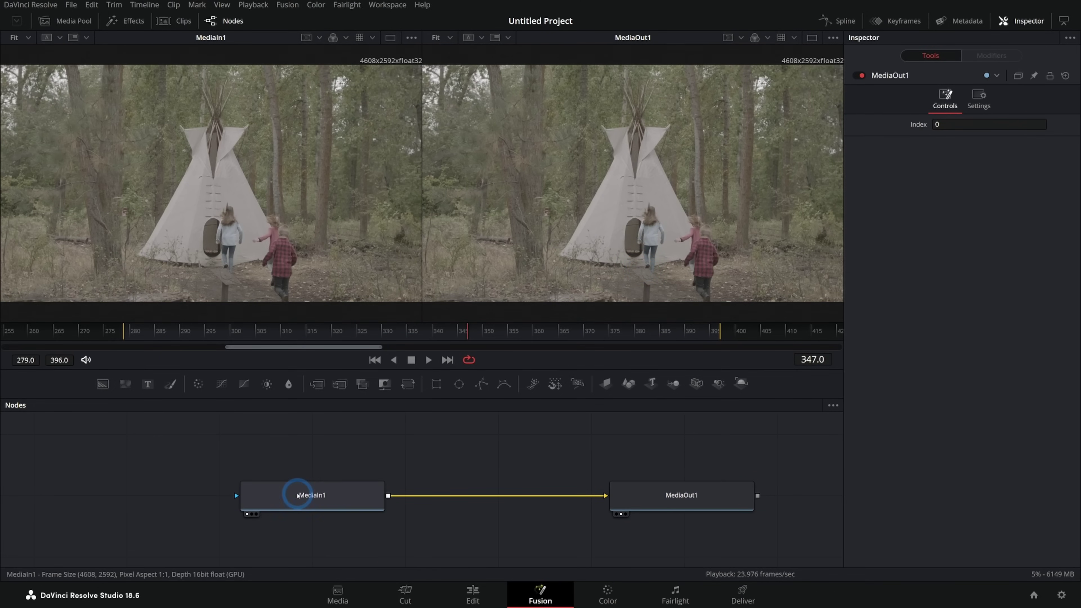
left_click(303, 505)
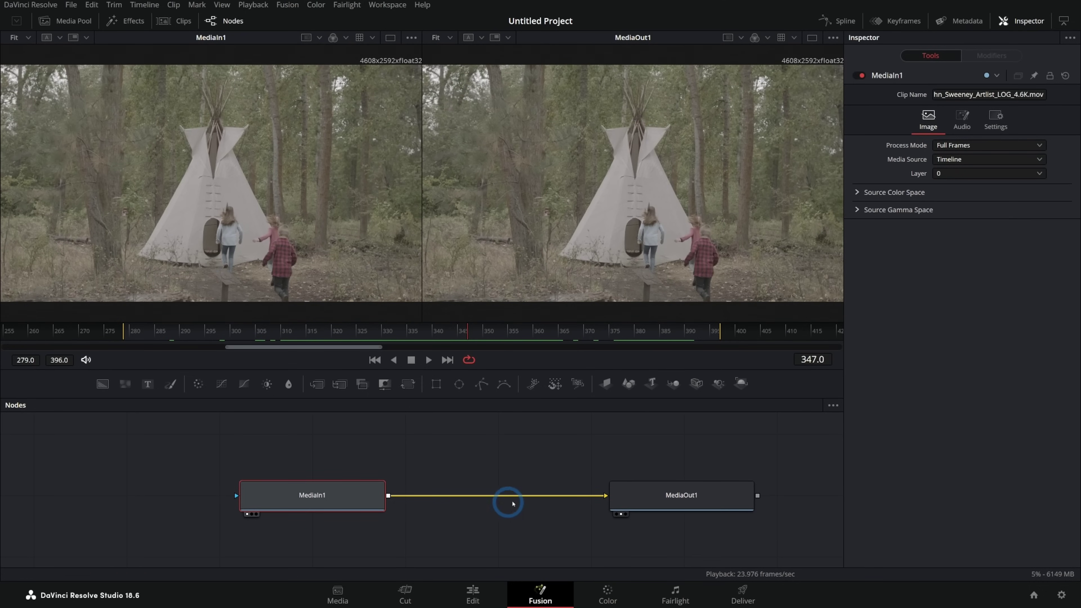
left_click(675, 495)
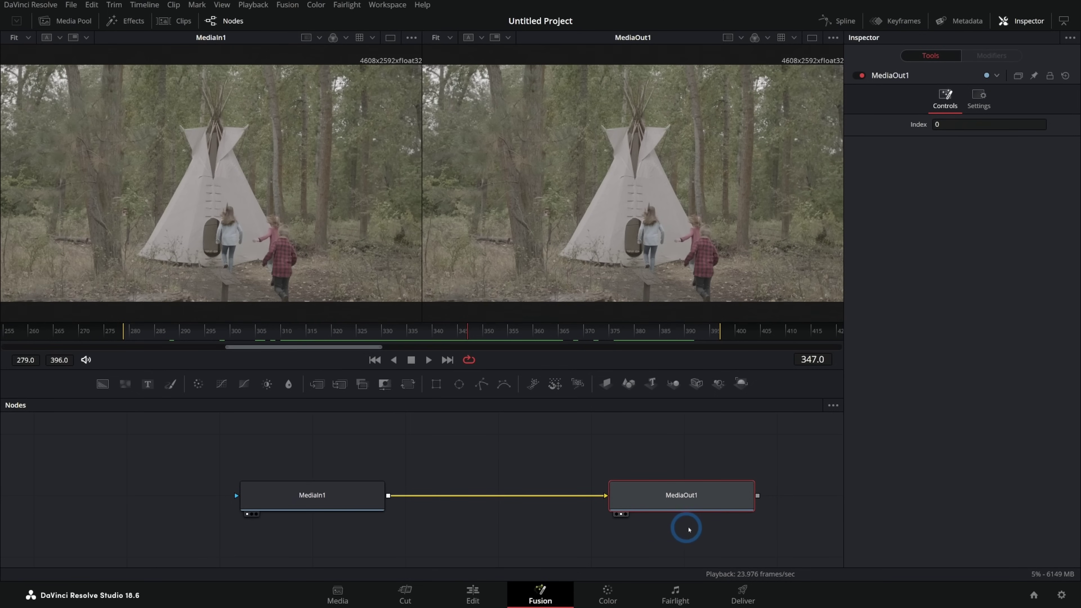
left_click(714, 454)
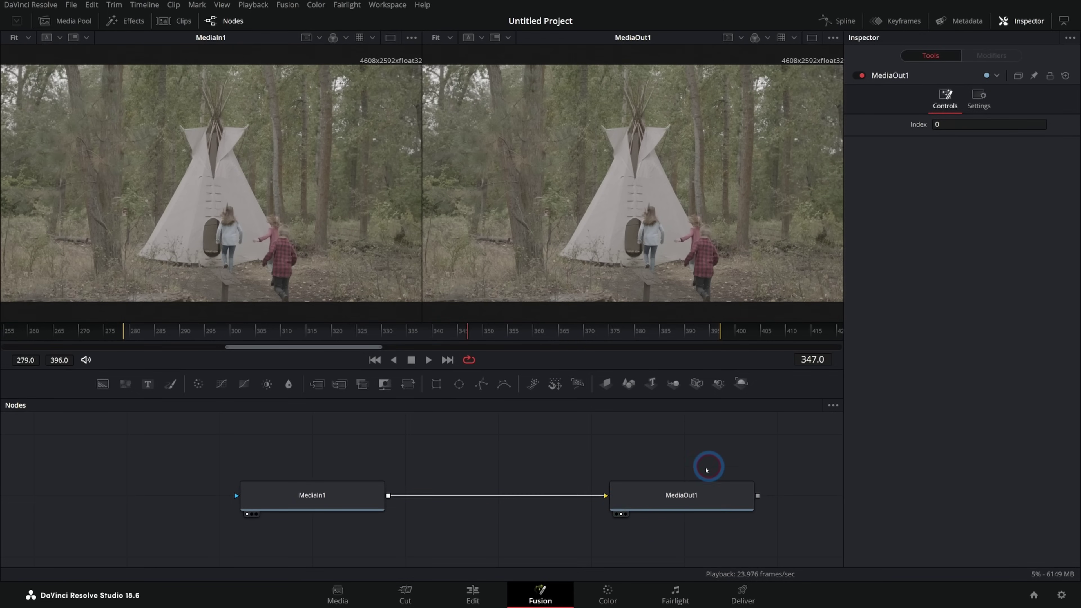
left_click_drag(392, 447, 597, 549)
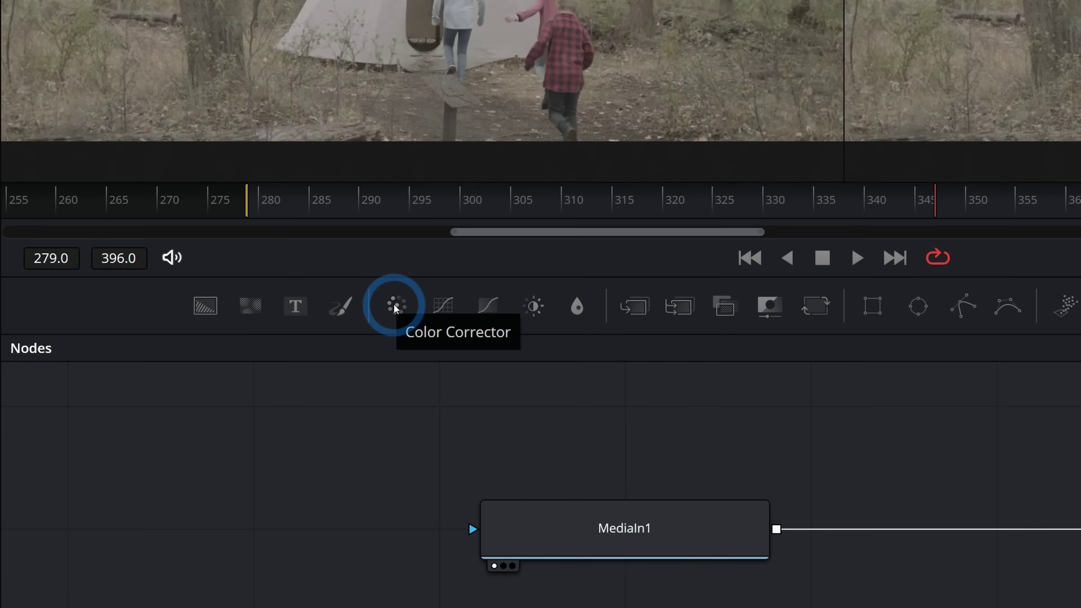
Insert a Color Corrector node into the connection between MediaIn1 and MediaOut1 and align it with them
left_click_drag(198, 384, 372, 449)
left_click_drag(563, 315, 844, 412)
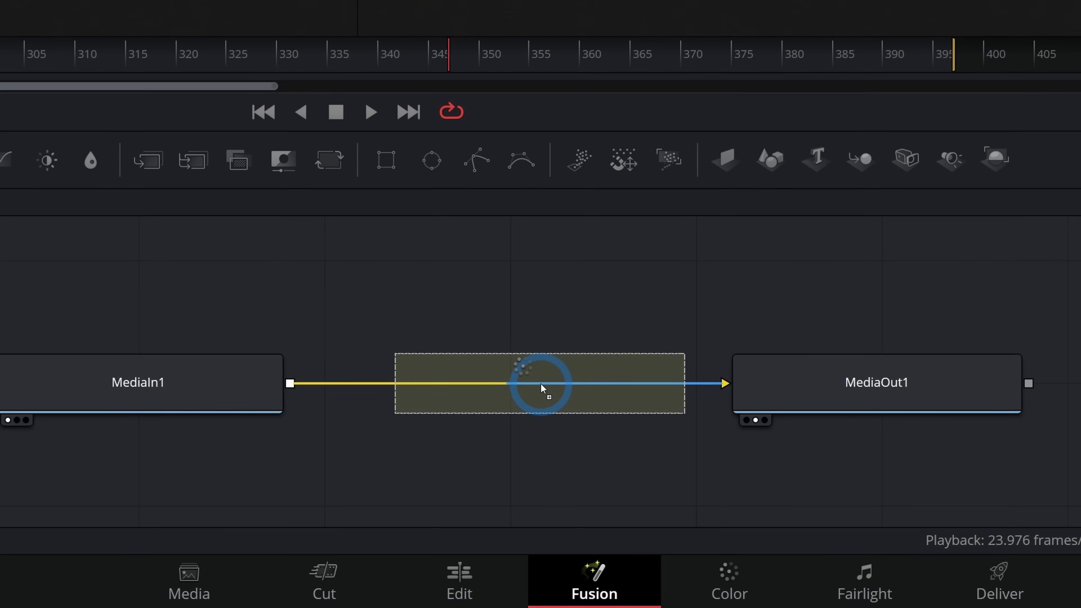
left_click_drag(541, 383, 541, 346)
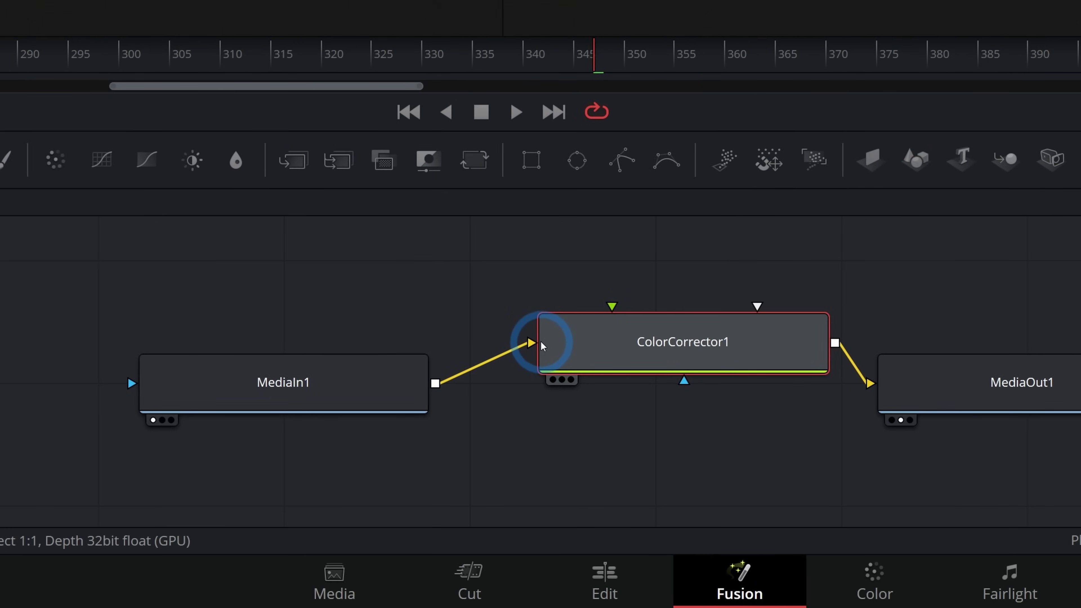
left_click_drag(744, 349, 744, 391)
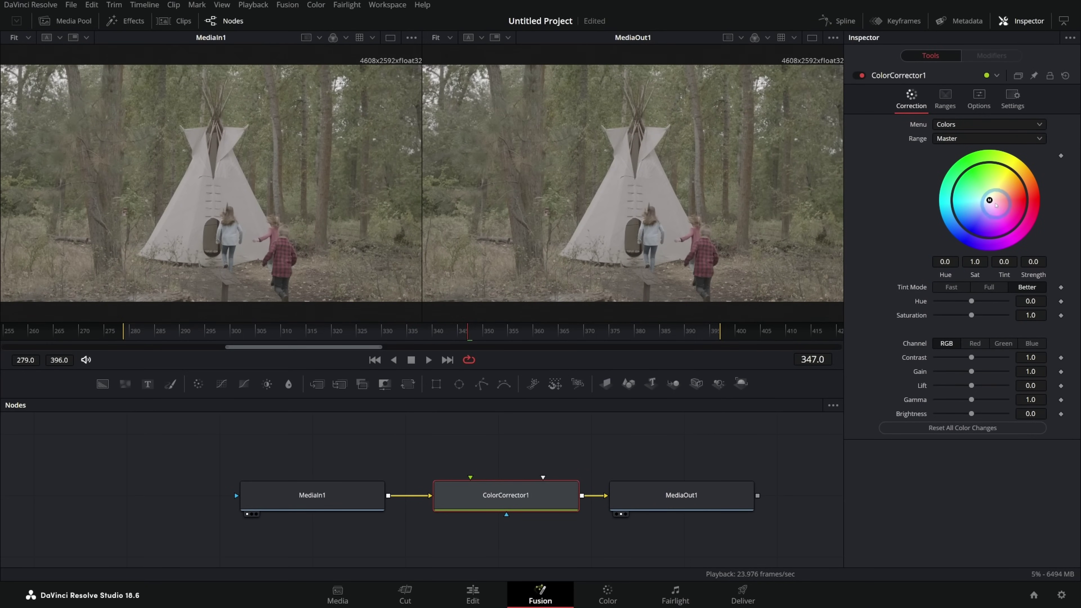
Tint the ColorCorrector1 image orange at strength 1.0 and review the settings of all three nodes
left_click_drag(989, 200, 1020, 179)
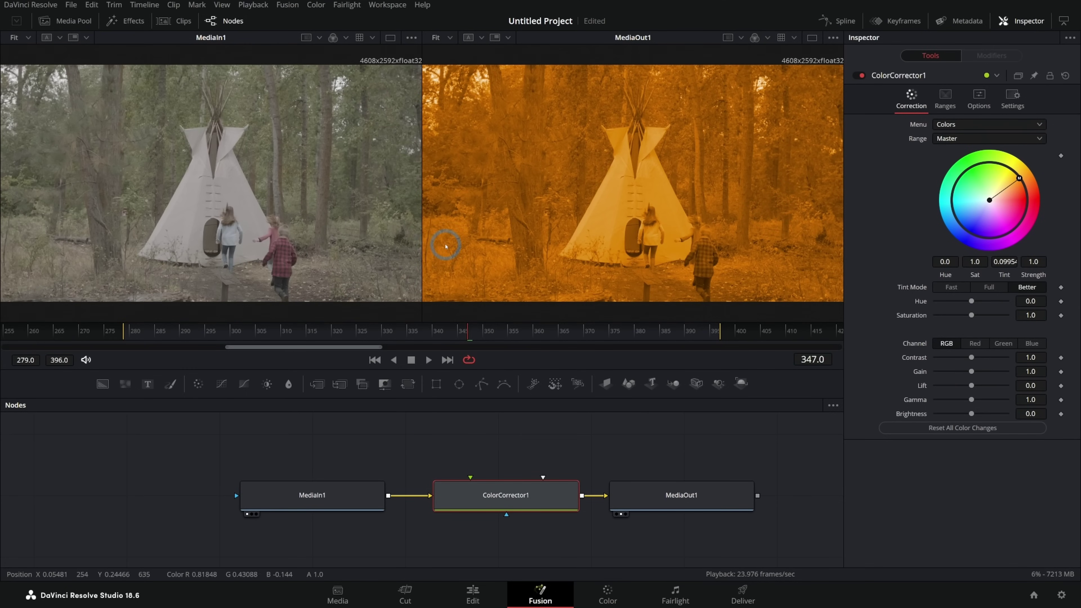
left_click(334, 507)
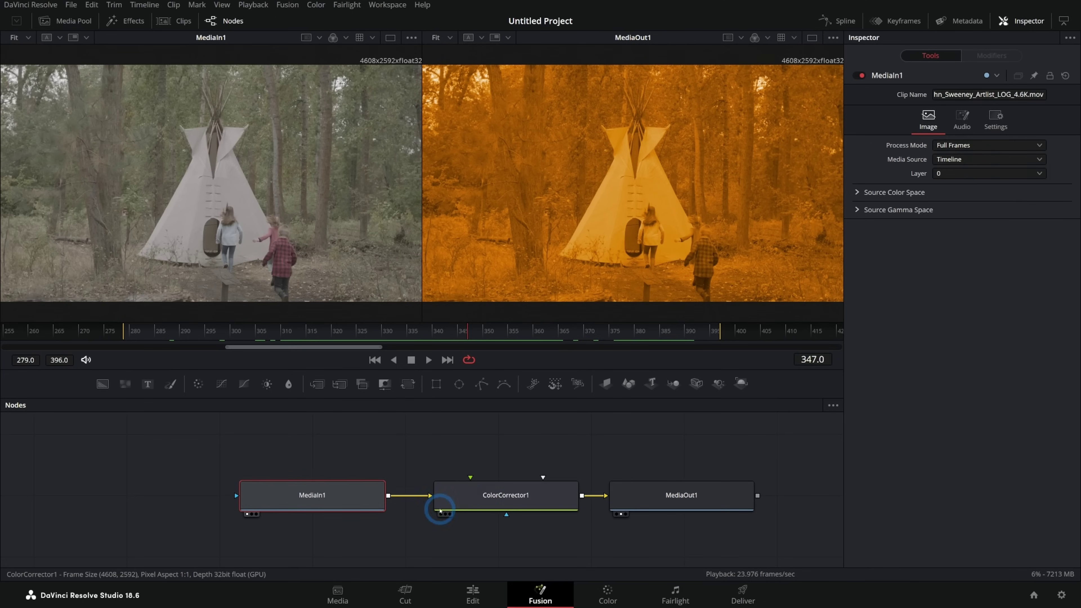
left_click(476, 502)
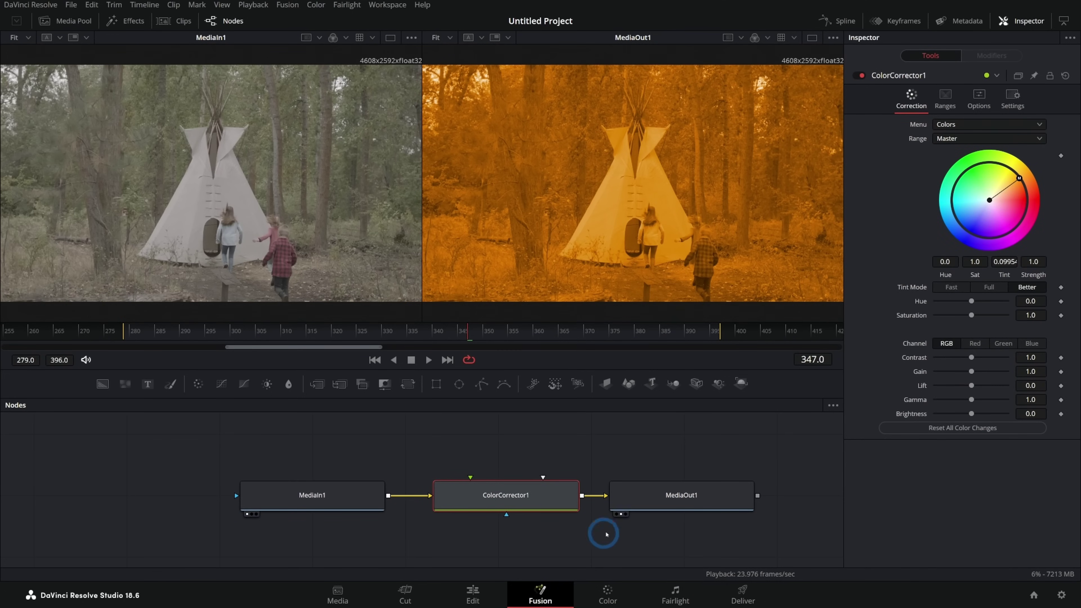
left_click(652, 502)
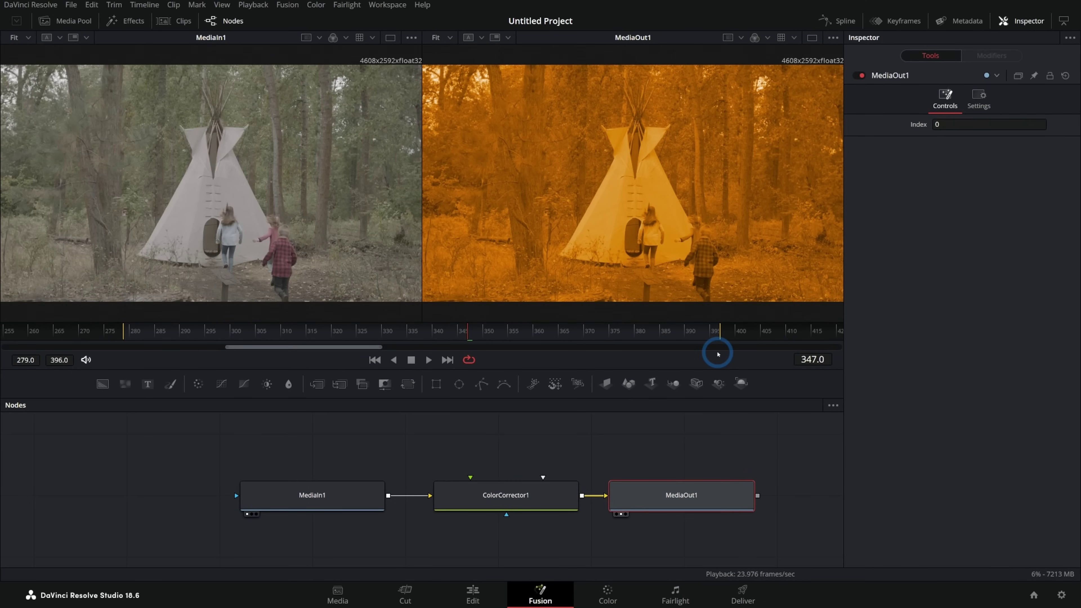
View the corrected clip on the Edit page, and turn off both timeline grade nodes on the Color page before returning to Fusion
left_click(473, 595)
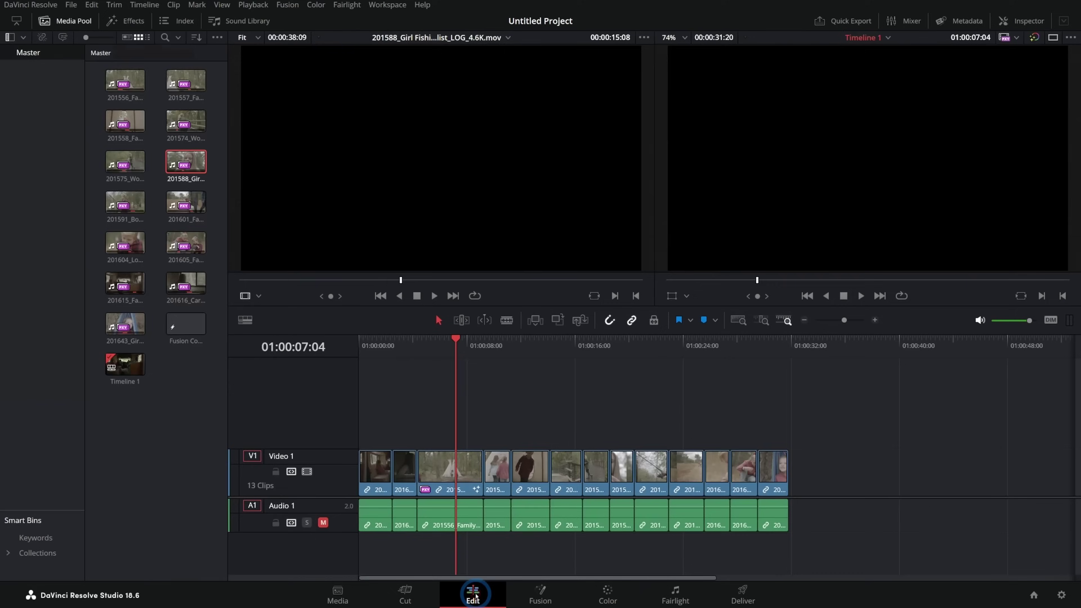
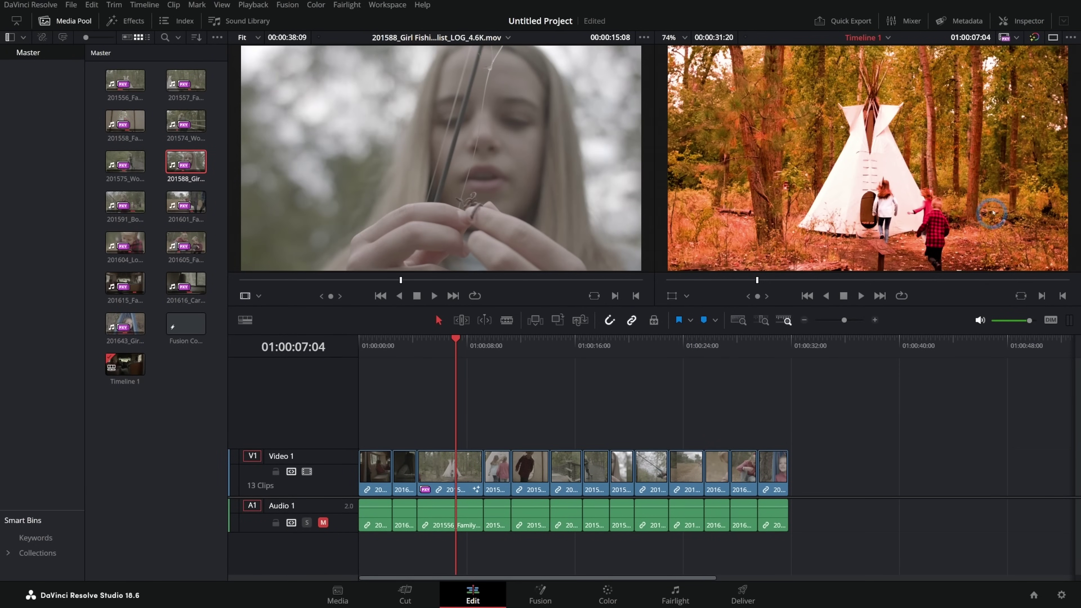
left_click(608, 592)
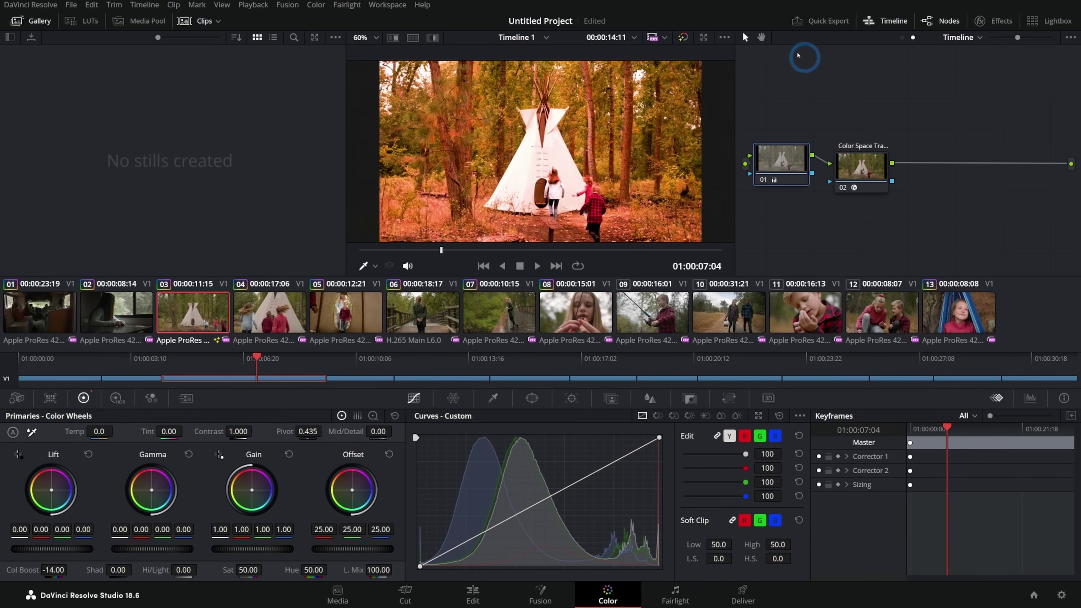
left_click(763, 179)
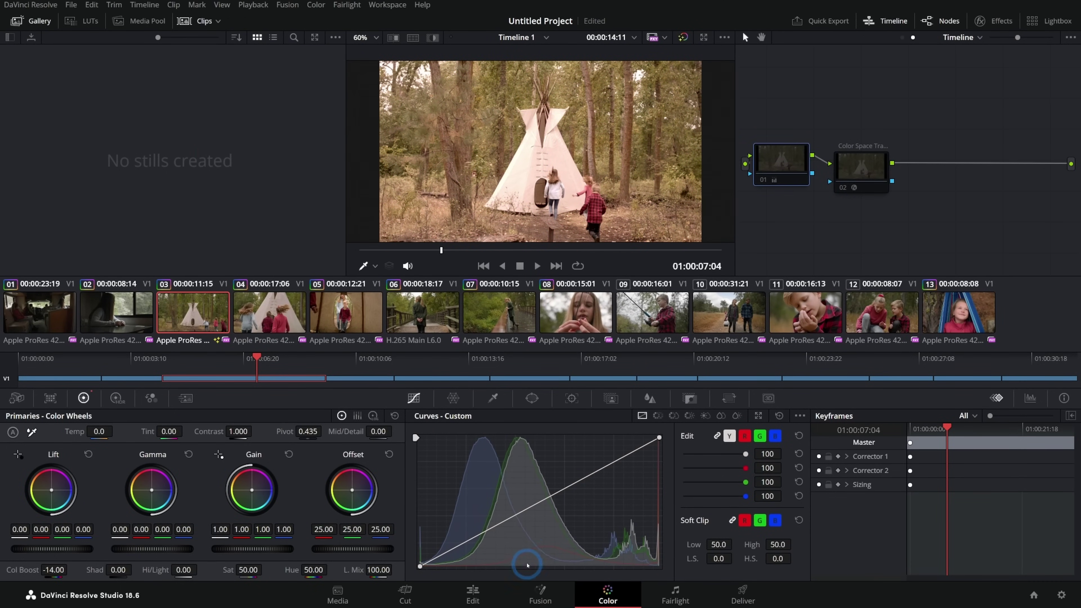
left_click(473, 591)
key("shift+5")
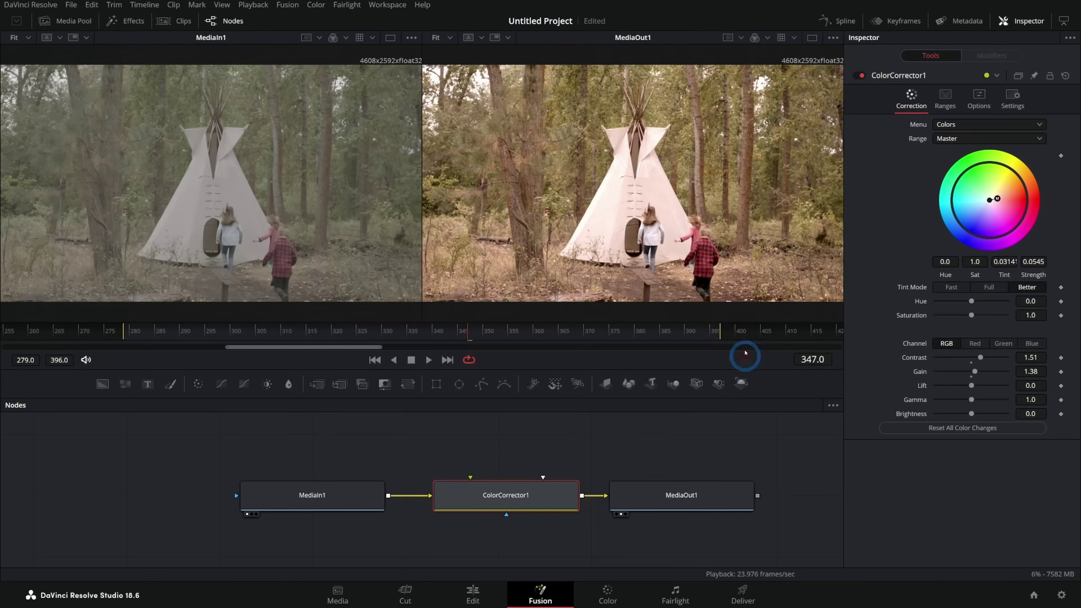
Shift the ColorCorrector1 tint to yellow-green at strength about 0.47 and check the result on the Edit page before returning to Fusion
left_click_drag(996, 198, 997, 179)
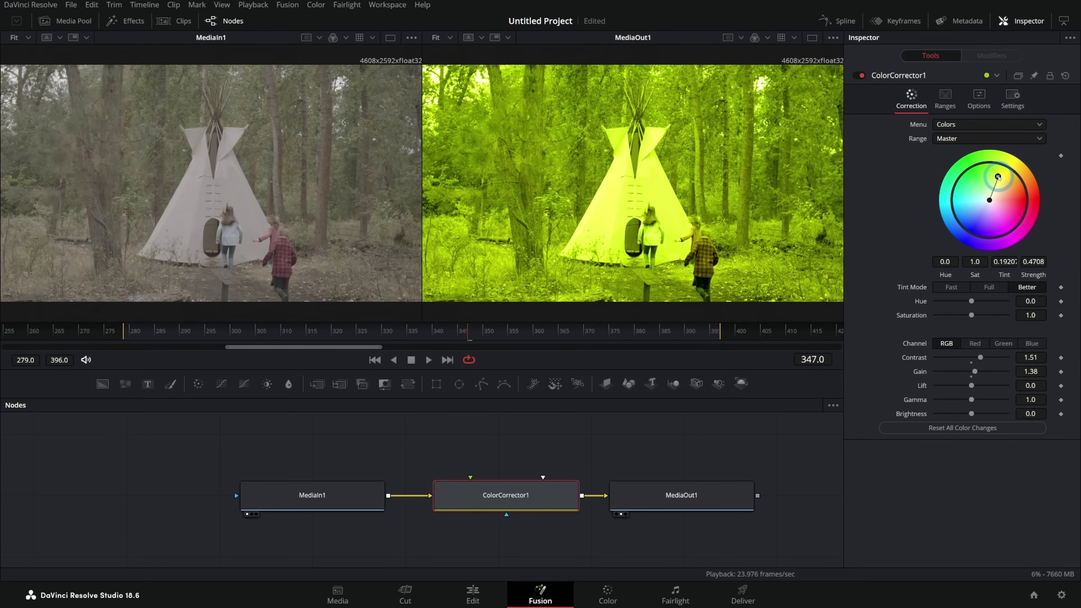
left_click(472, 592)
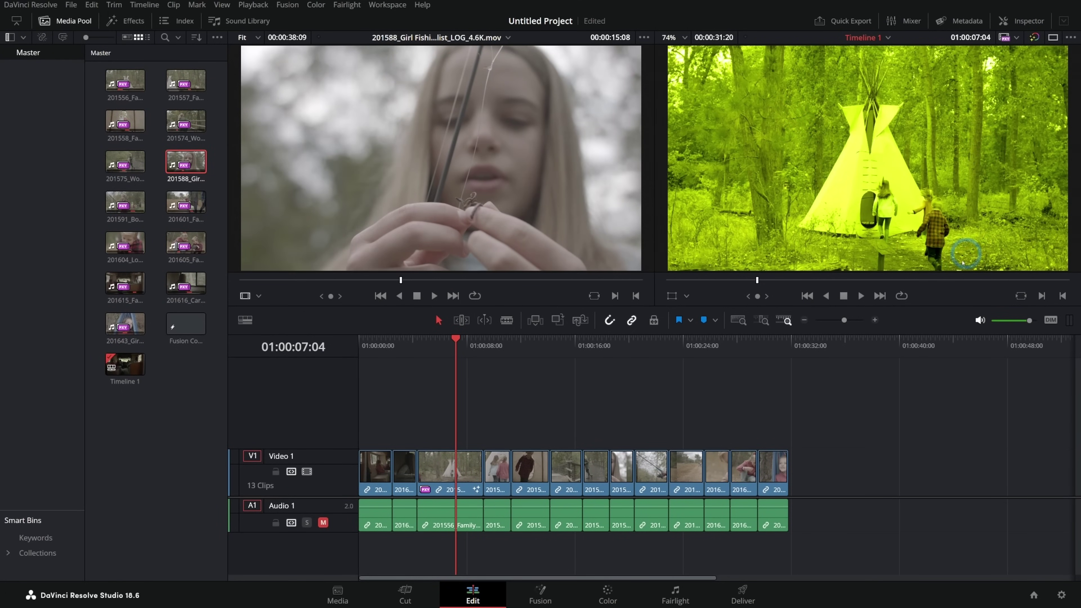
key("shift+5")
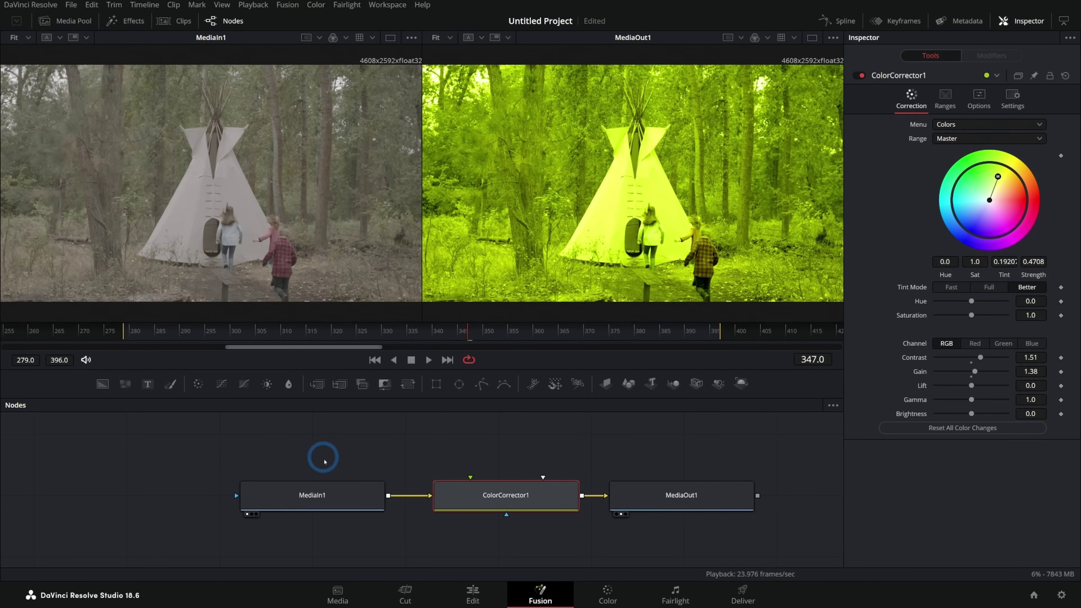
Examine the image flow from MediaIn1 through ColorCorrector1 to MediaOut1, comparing the original and the output in the two viewers
left_click(372, 491)
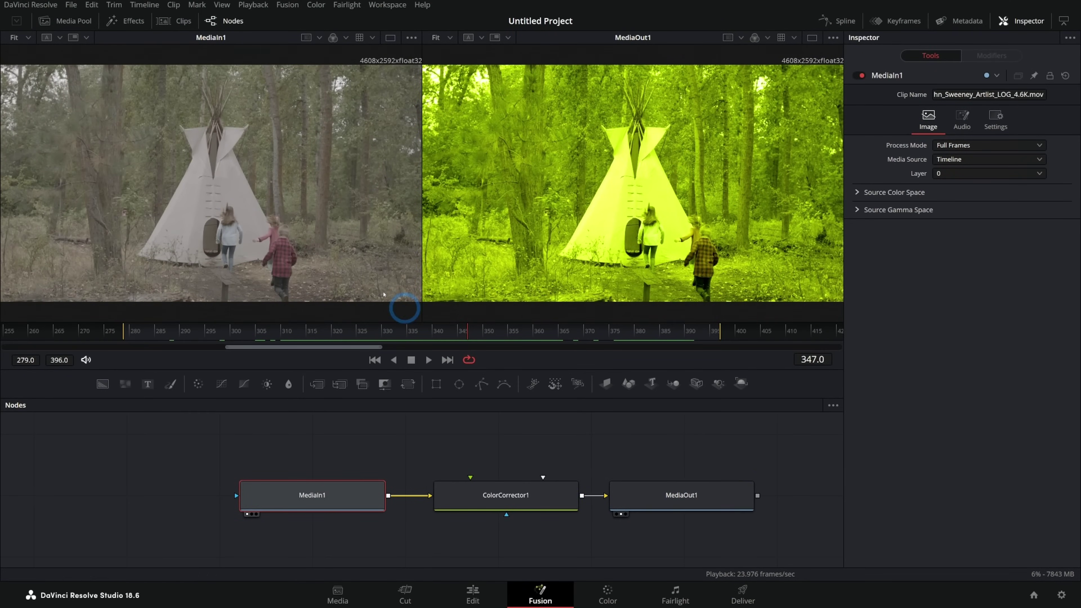
left_click(684, 495)
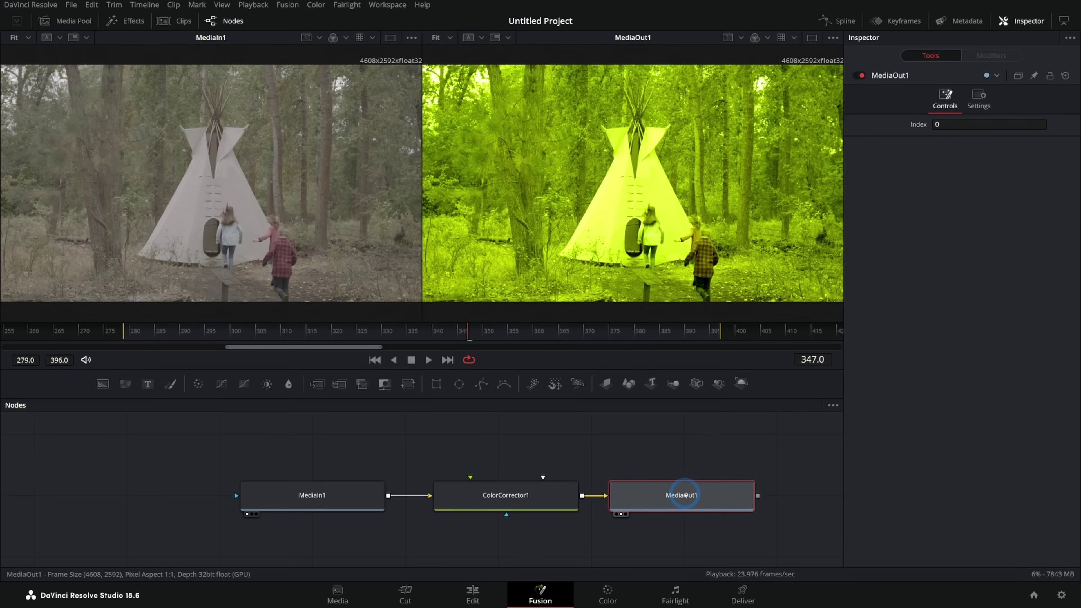
key("1")
left_click_drag(316, 501, 283, 250)
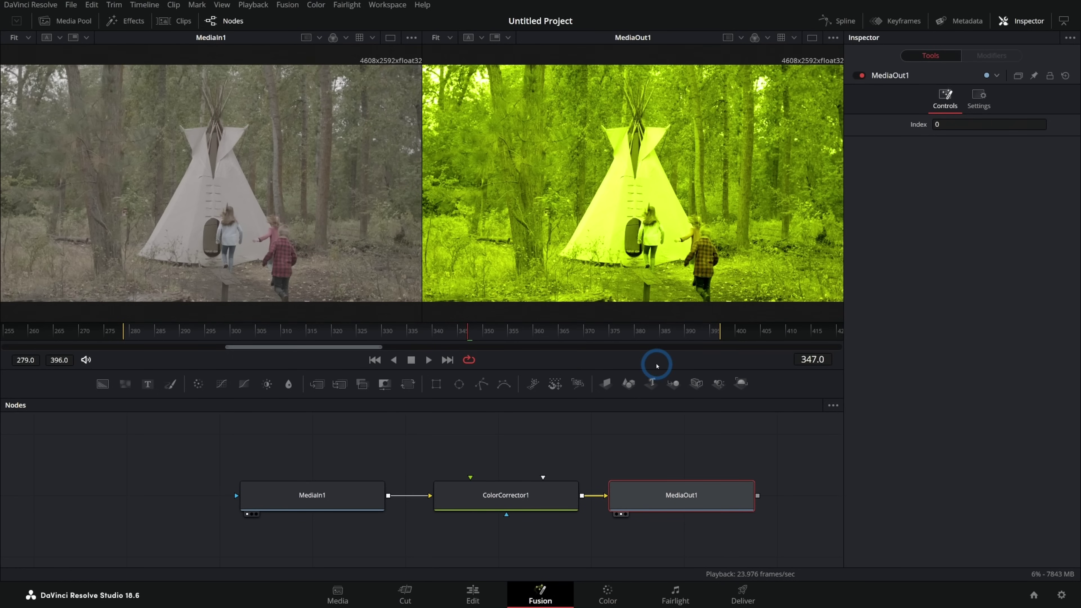
left_click(622, 441)
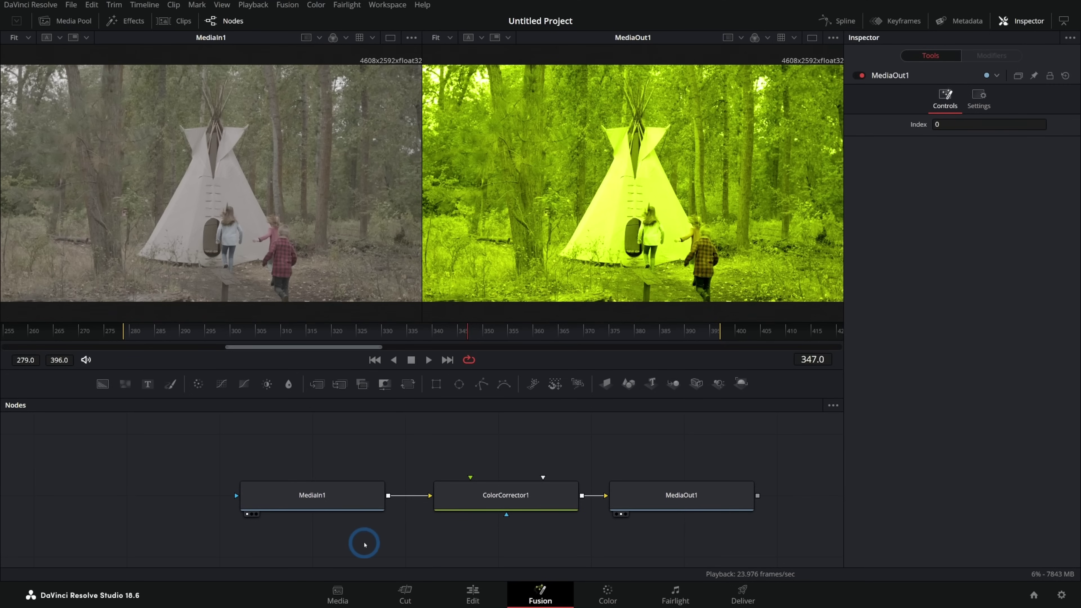
left_click(352, 507)
left_click(510, 513)
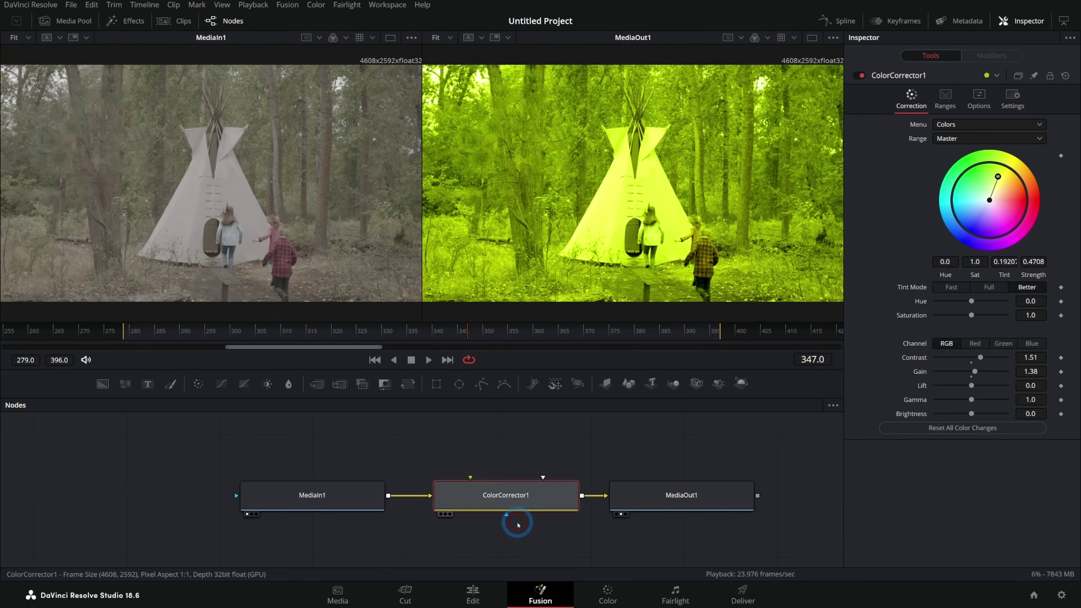
left_click(638, 510)
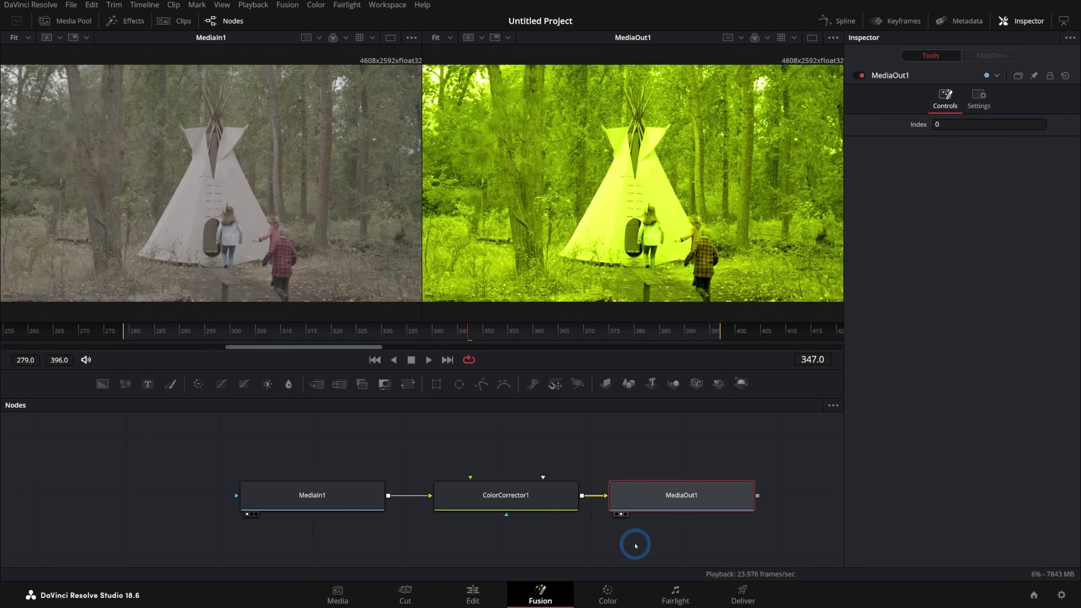
left_click(345, 494)
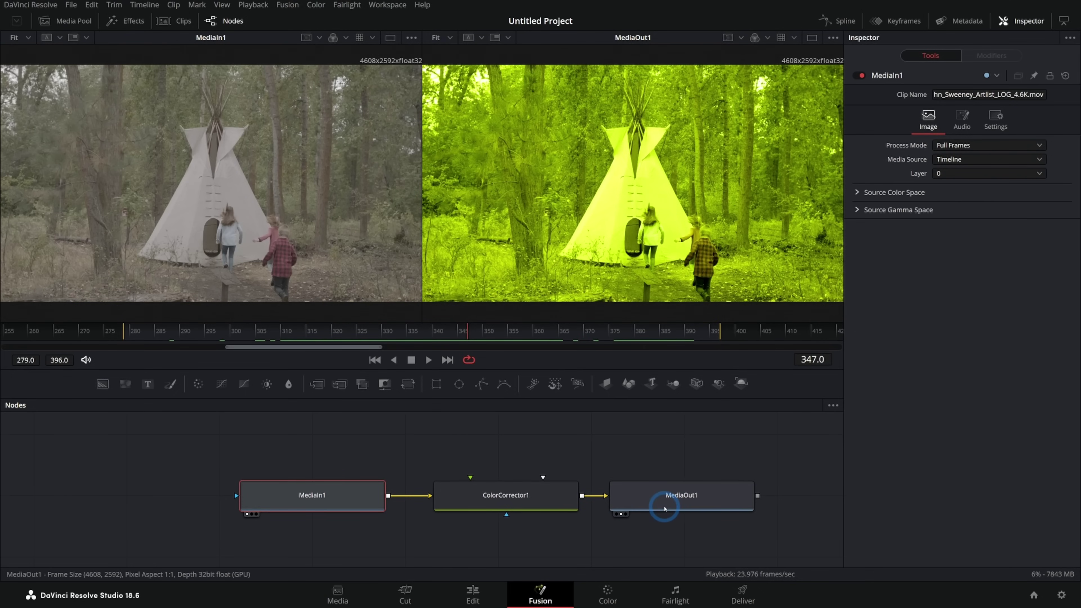
Hide the viewers to enlarge the node graph and review the settings of MediaIn1, ColorCorrector1 and MediaOut1
key("F4")
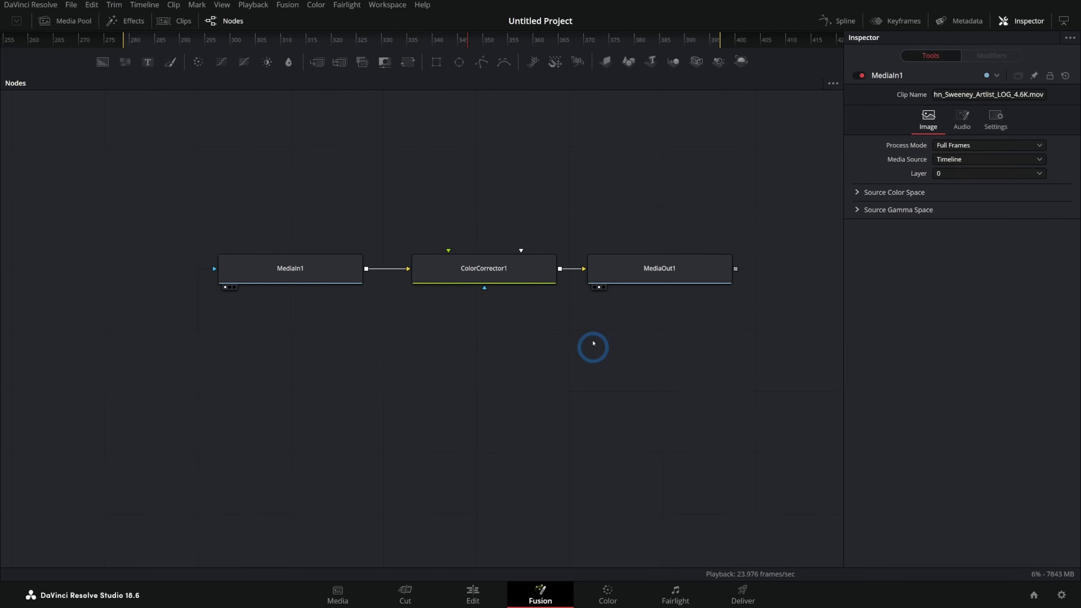
left_click(308, 279)
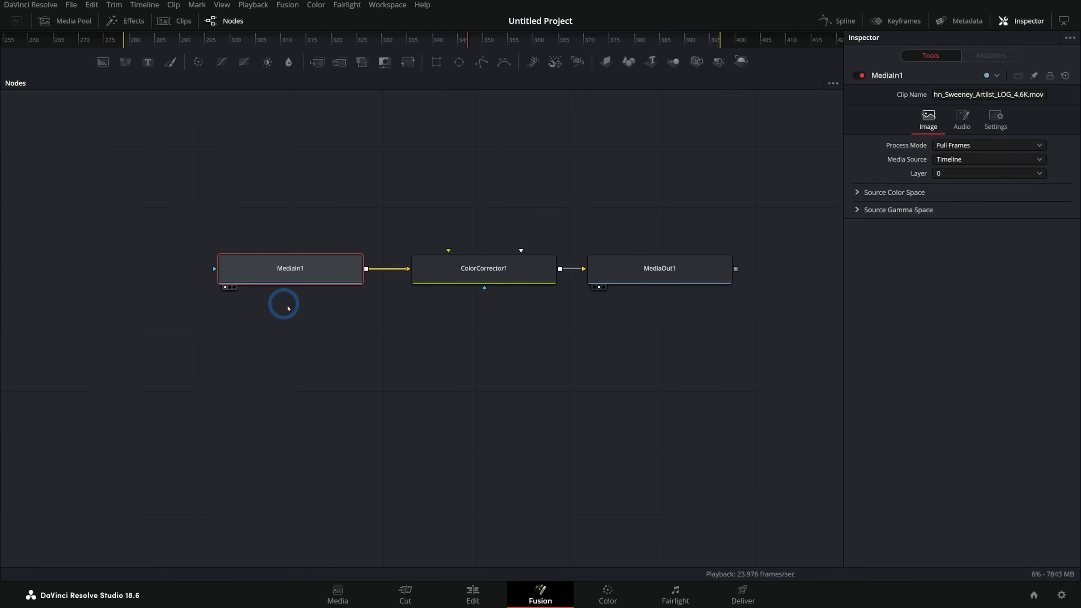
left_click(489, 269)
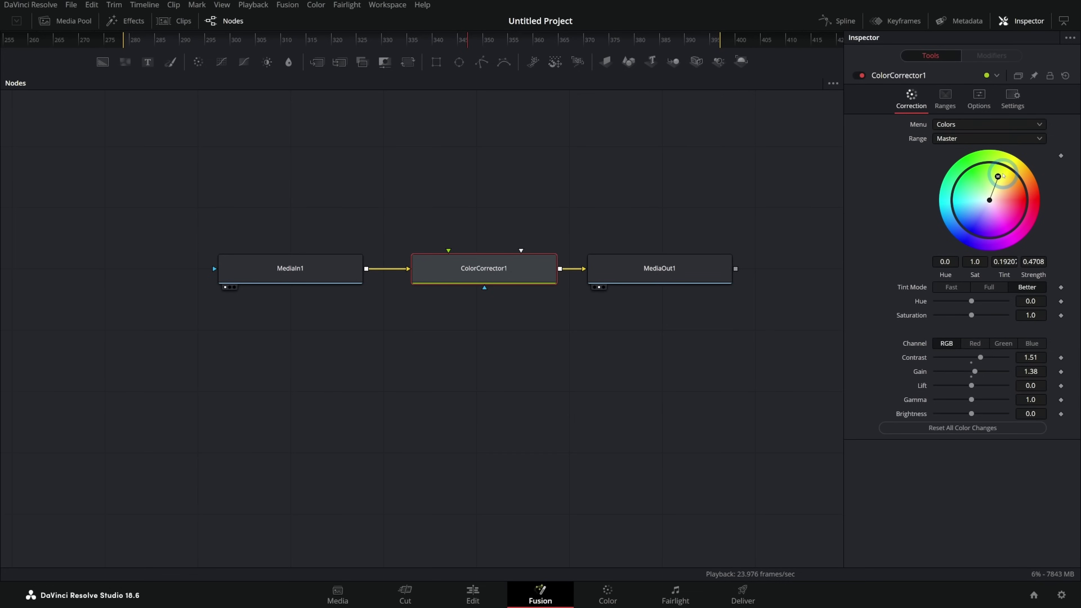
left_click(714, 282)
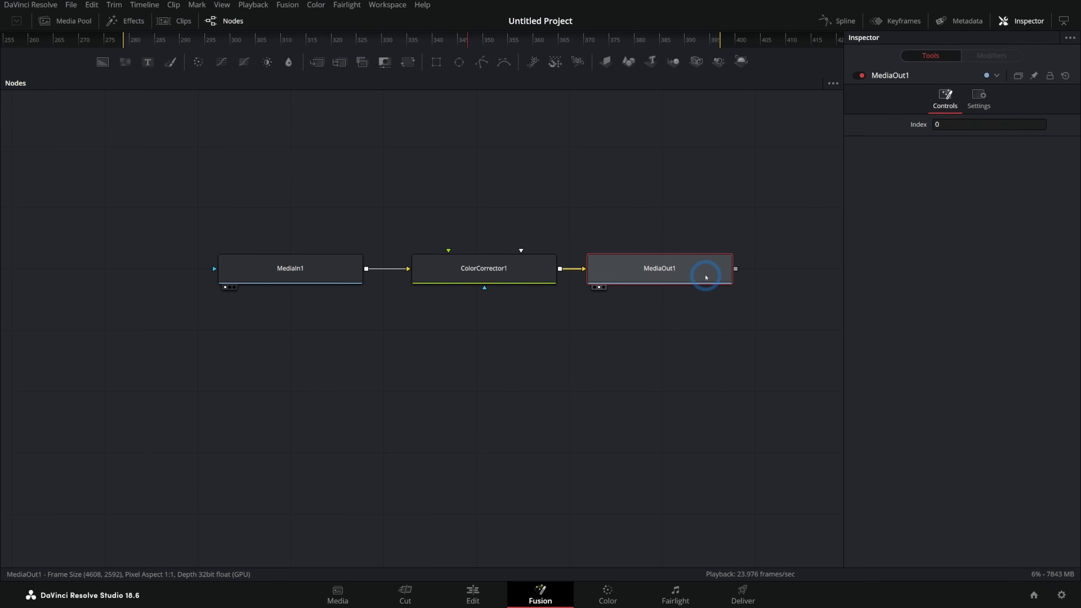
left_click(681, 326)
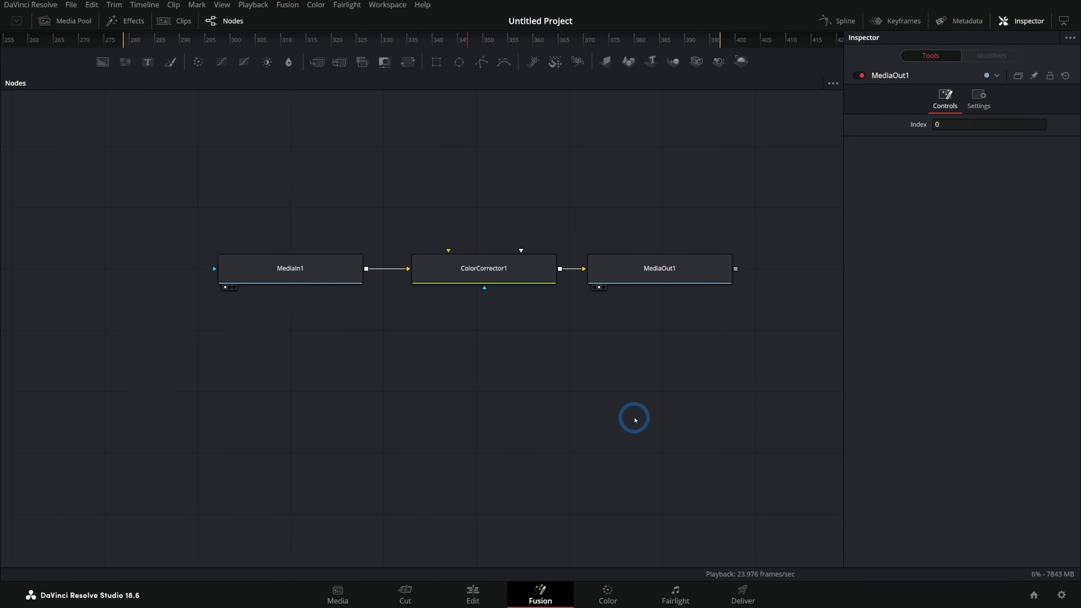
Recheck the clip on the Edit page, return to Fusion and move MediaIn1 and ColorCorrector1 together away from MediaOut1
left_click(475, 592)
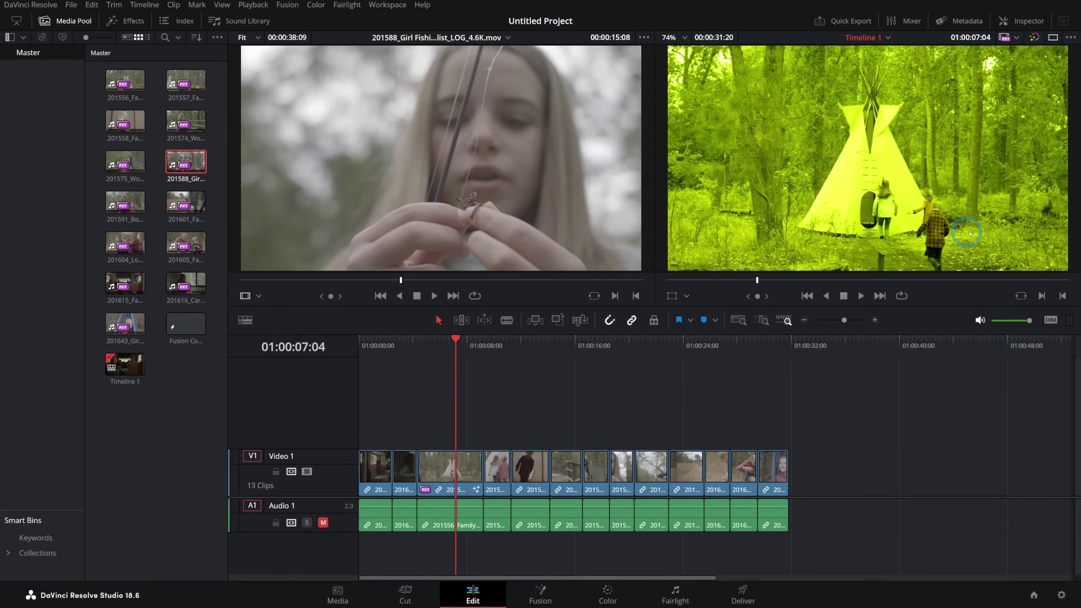
key("shift+5")
left_click_drag(560, 285, 441, 294)
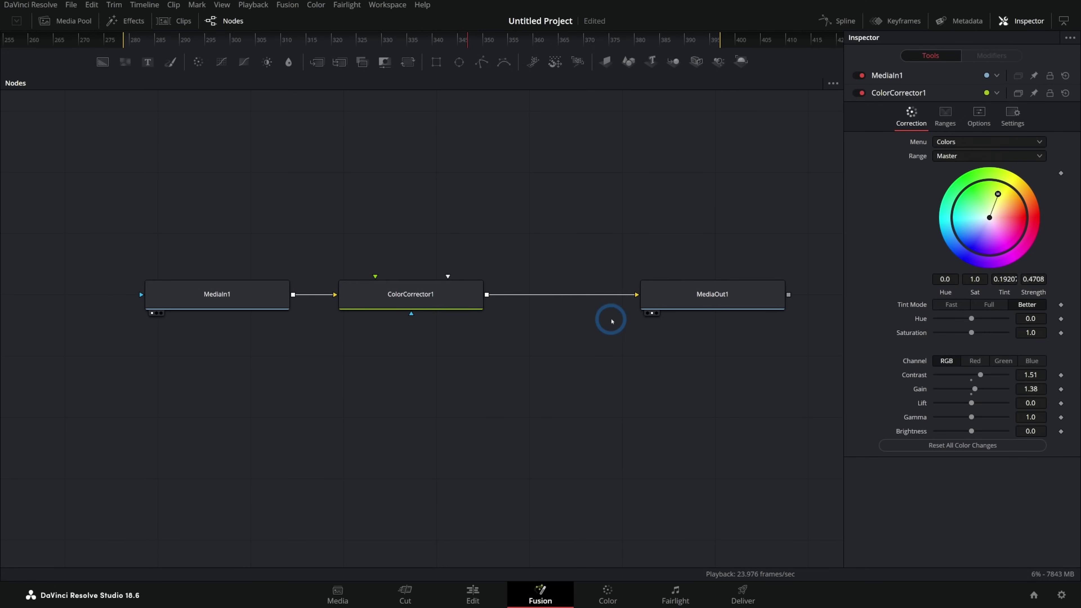
Move MediaIn1 and ColorCorrector1 further from MediaOut1 and insert a Transform node between ColorCorrector1 and MediaOut1
left_click_drag(421, 295, 349, 303)
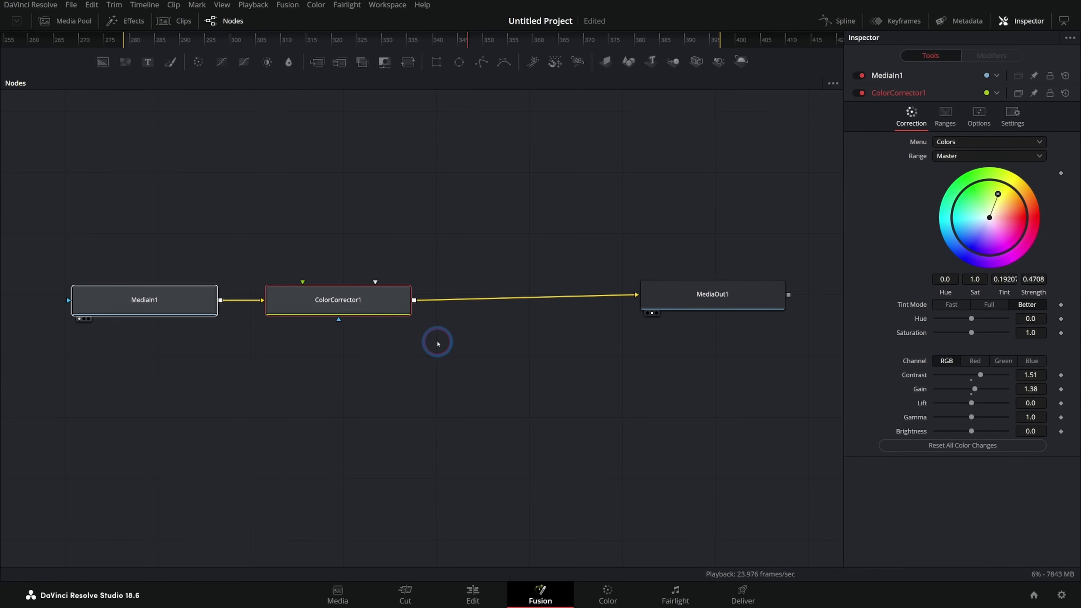
left_click(443, 339)
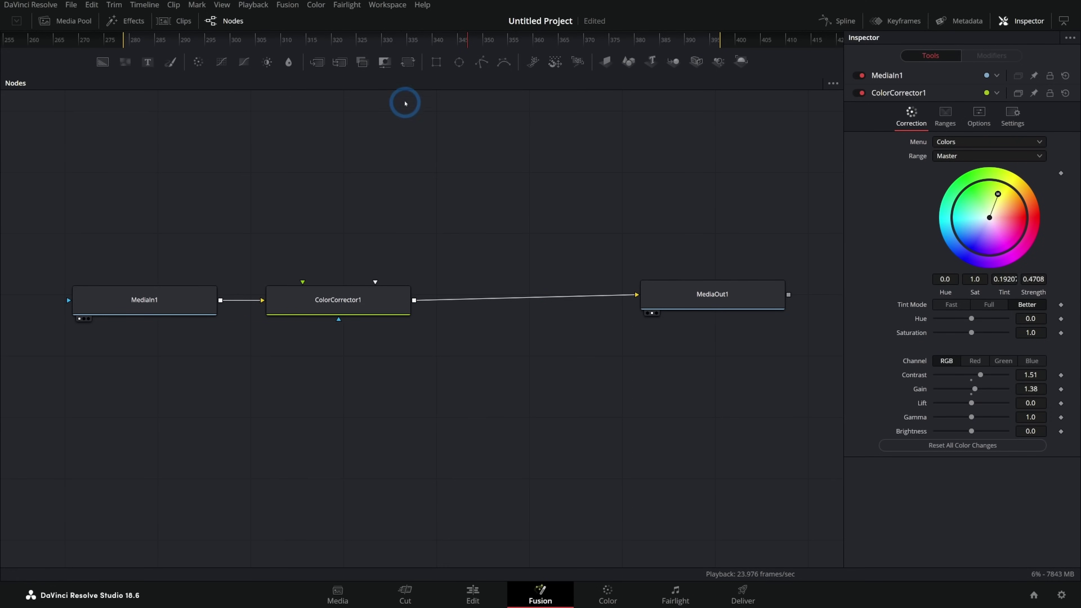
left_click_drag(408, 62, 453, 122)
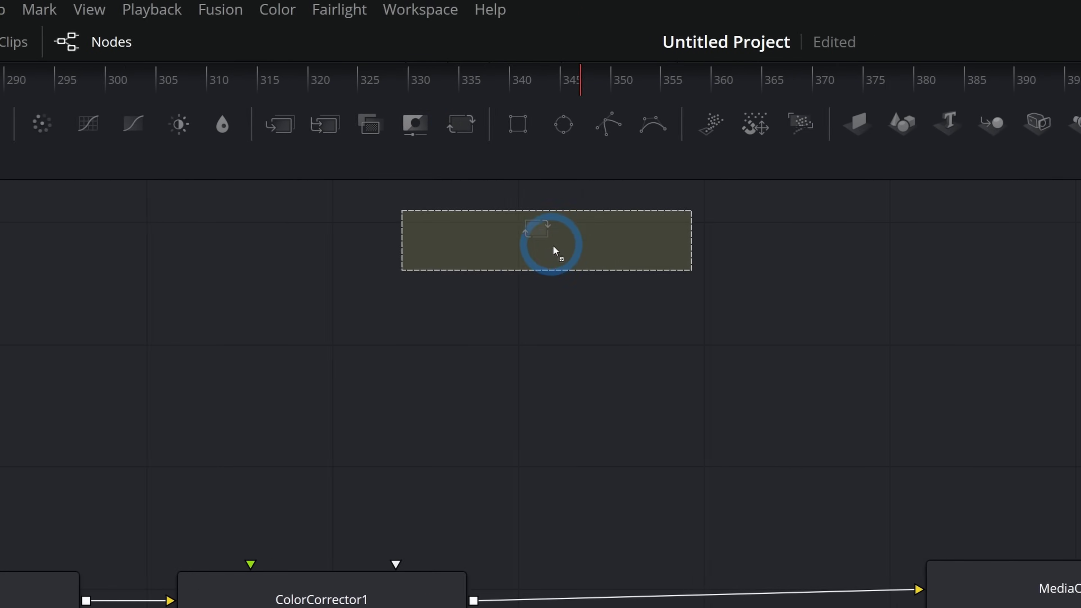
left_click_drag(553, 245, 718, 588)
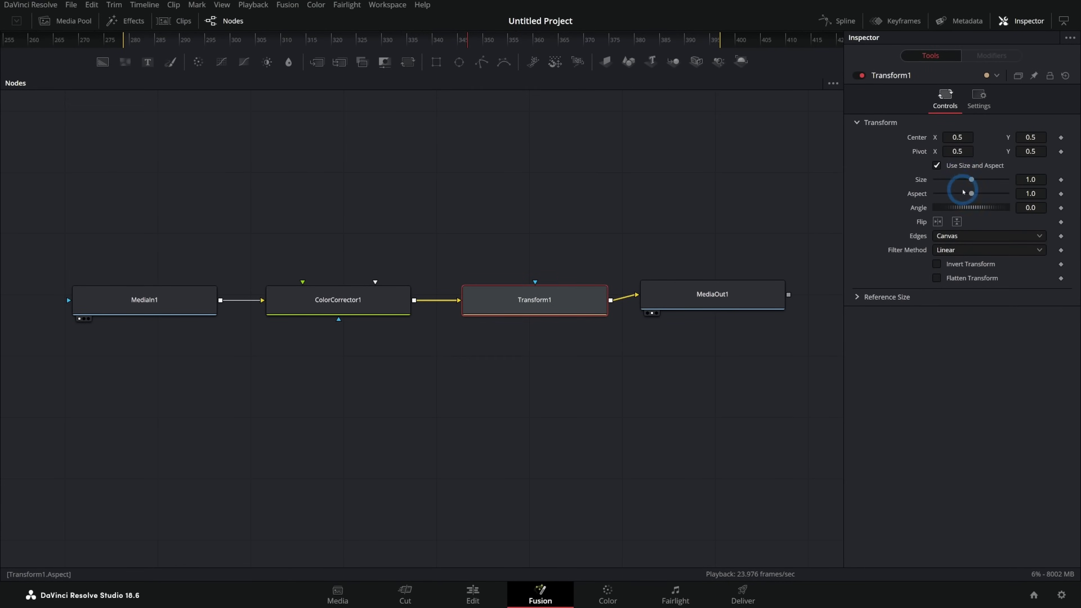
Set the Transform1 size to 2.0, check the enlarged clip on the Edit page and return to Fusion
left_click(1021, 180)
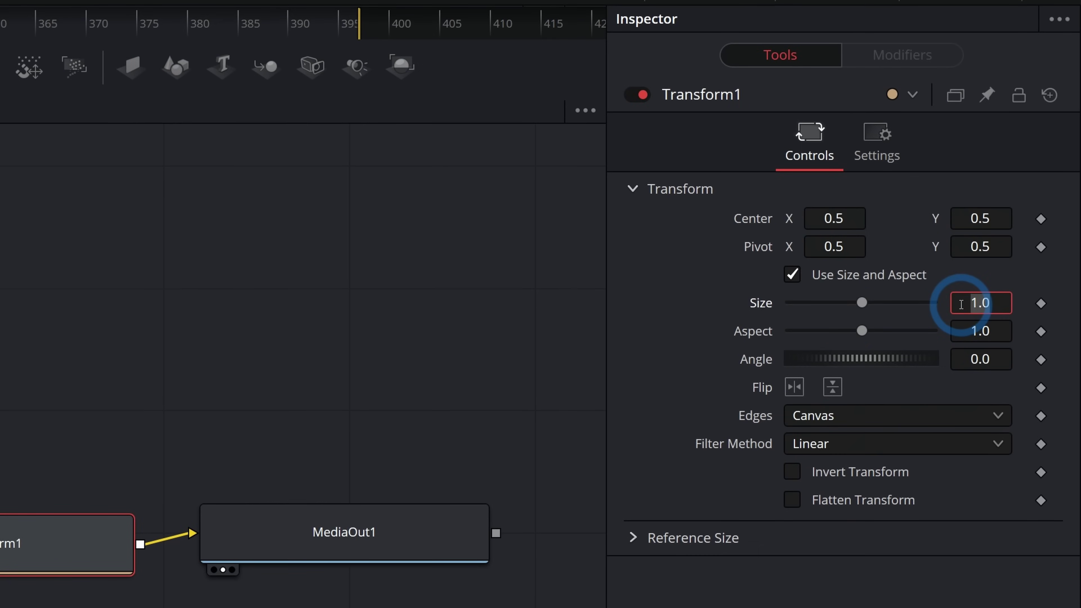
type("2")
key("Tab")
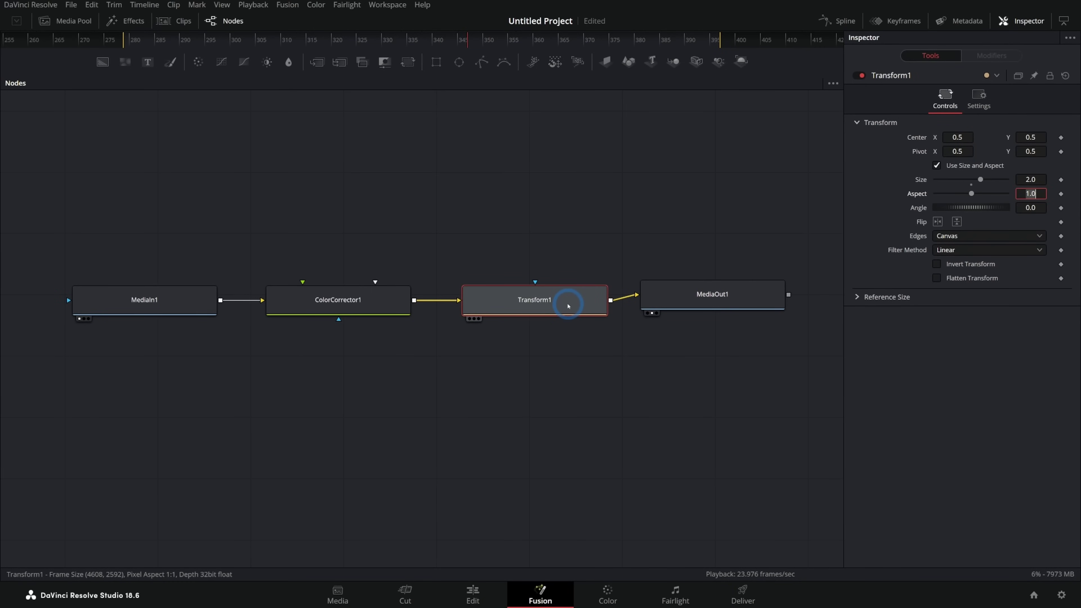
left_click(489, 593)
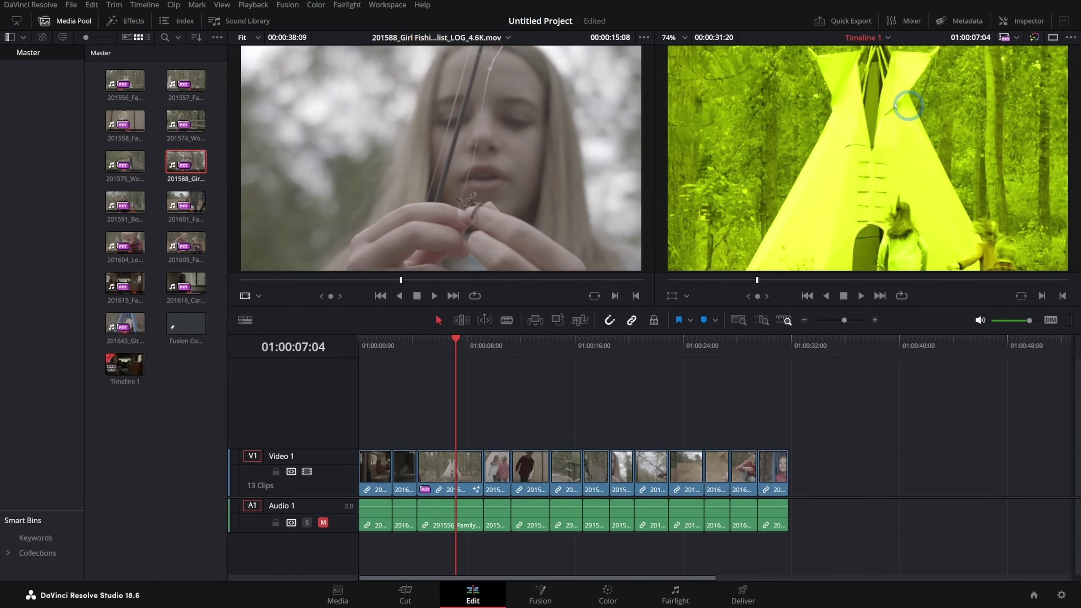
key("shift+5")
Line up MediaOut1 with the other nodes and review the settings of each node in the chain
left_click(693, 312)
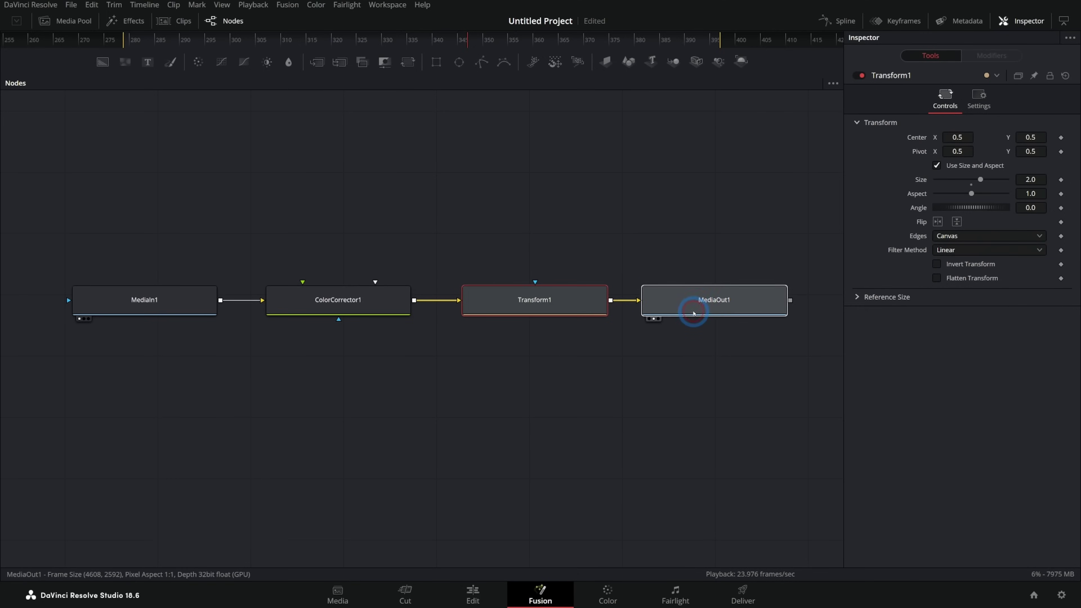
left_click(186, 309)
left_click(337, 307)
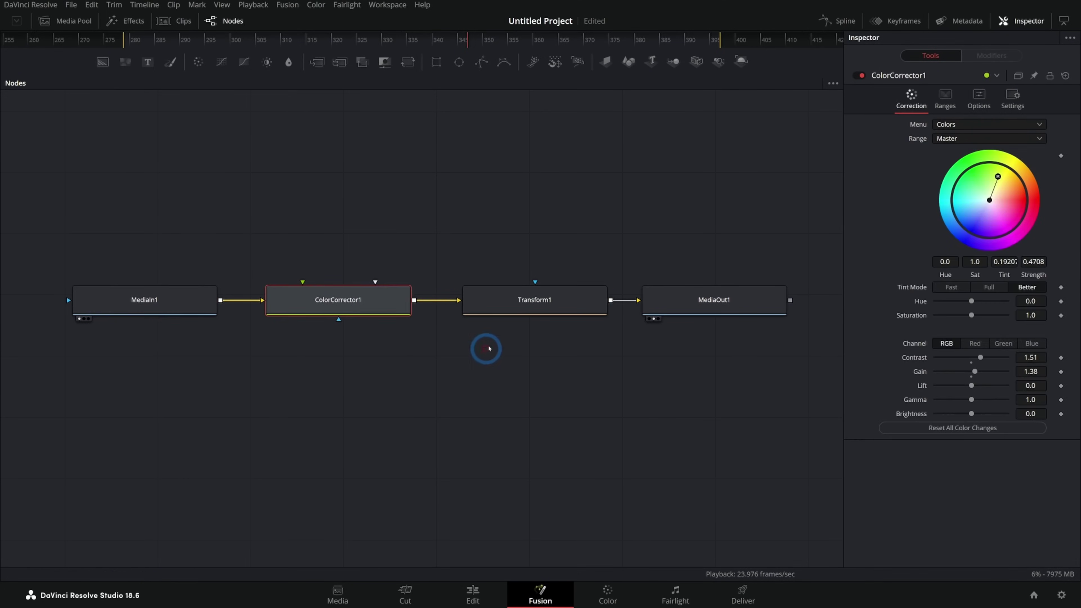
left_click(525, 312)
left_click(695, 310)
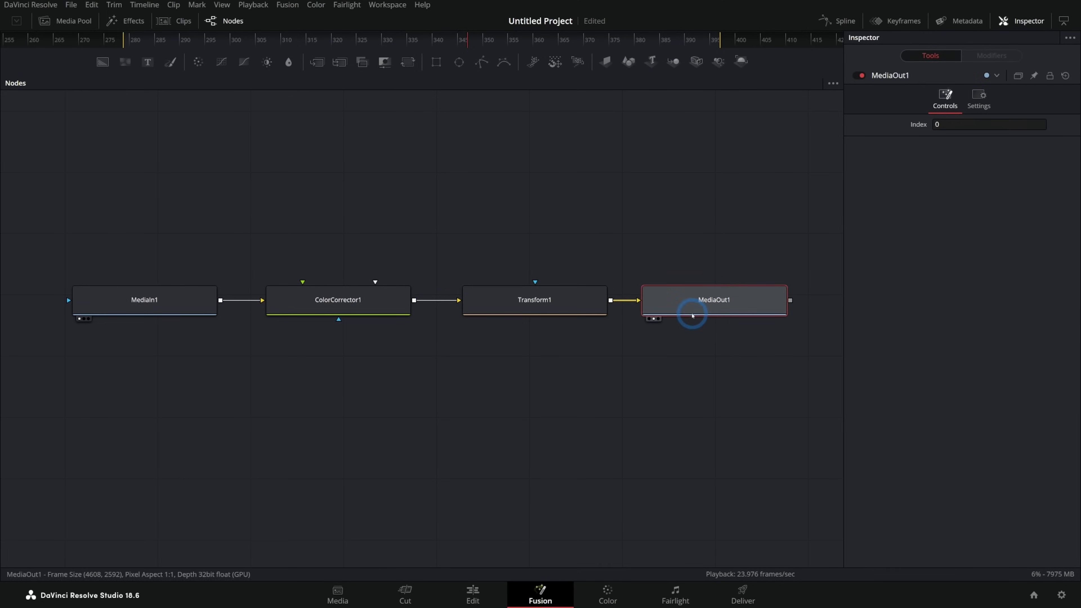
left_click(604, 369)
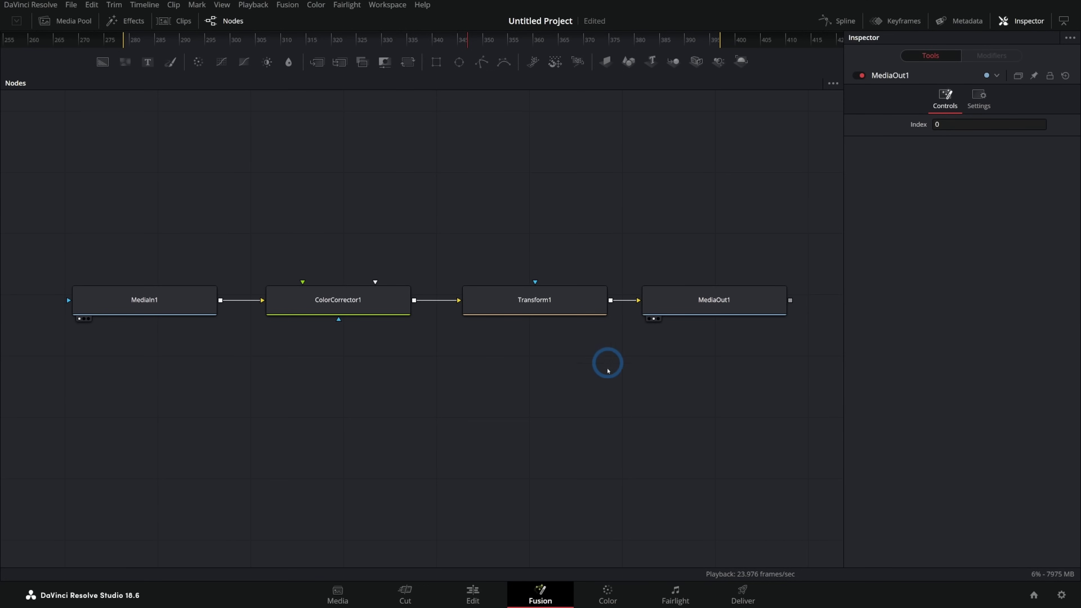
Show the viewers again and follow the image through MediaIn1, ColorCorrector1, Transform1 and MediaOut1, comparing source and output
key("F4")
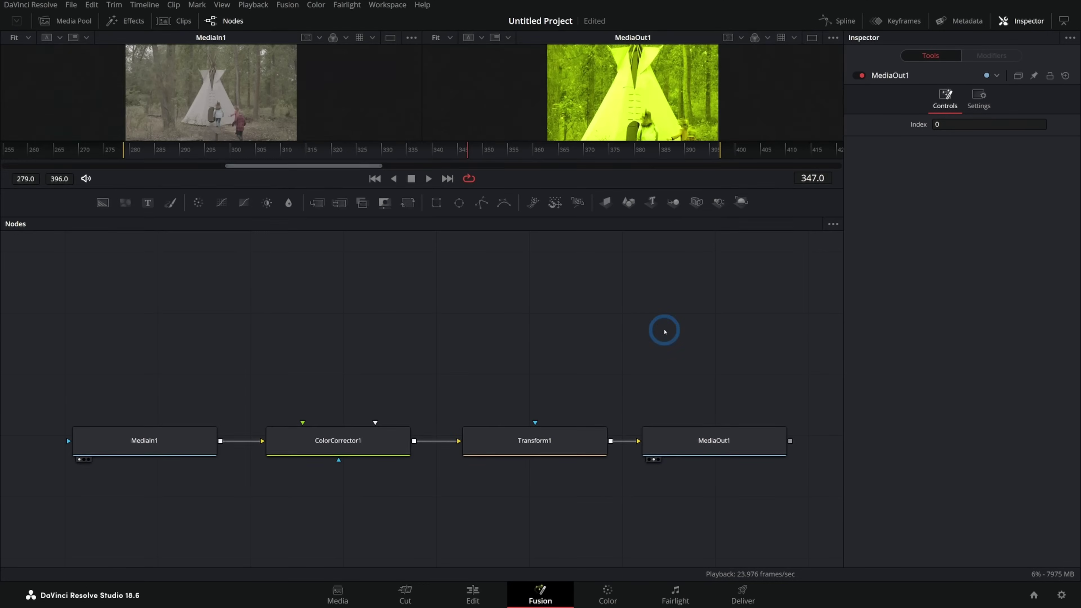
left_click(170, 443)
left_click(345, 438)
left_click(539, 443)
left_click(688, 441)
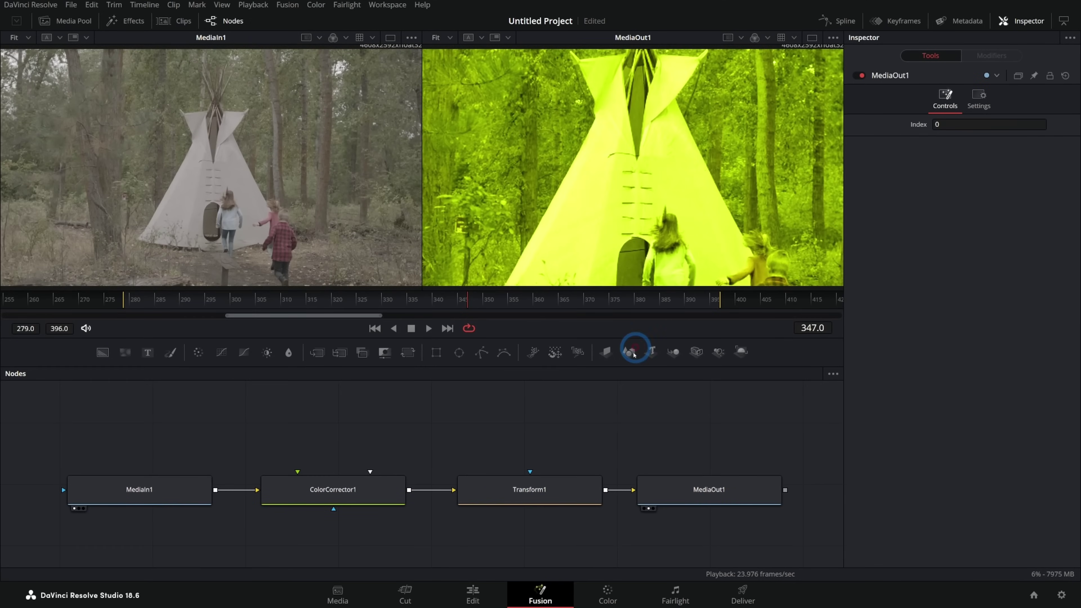
Delete the ColorCorrector1 and Transform1 nodes and move the playhead to frame 367
left_click_drag(536, 441, 364, 523)
key("Delete")
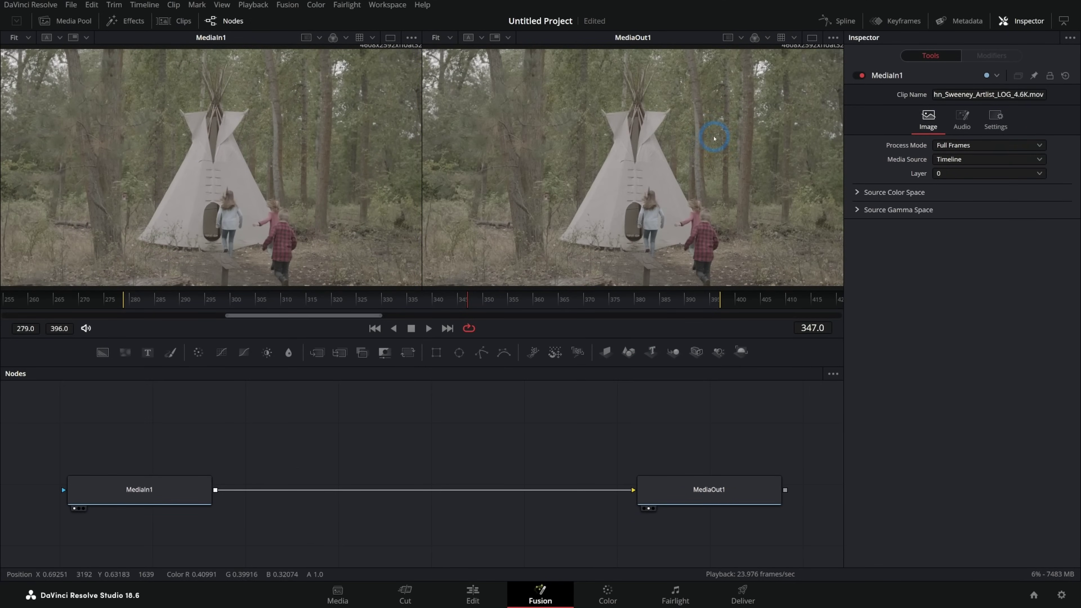
left_click_drag(300, 301, 568, 300)
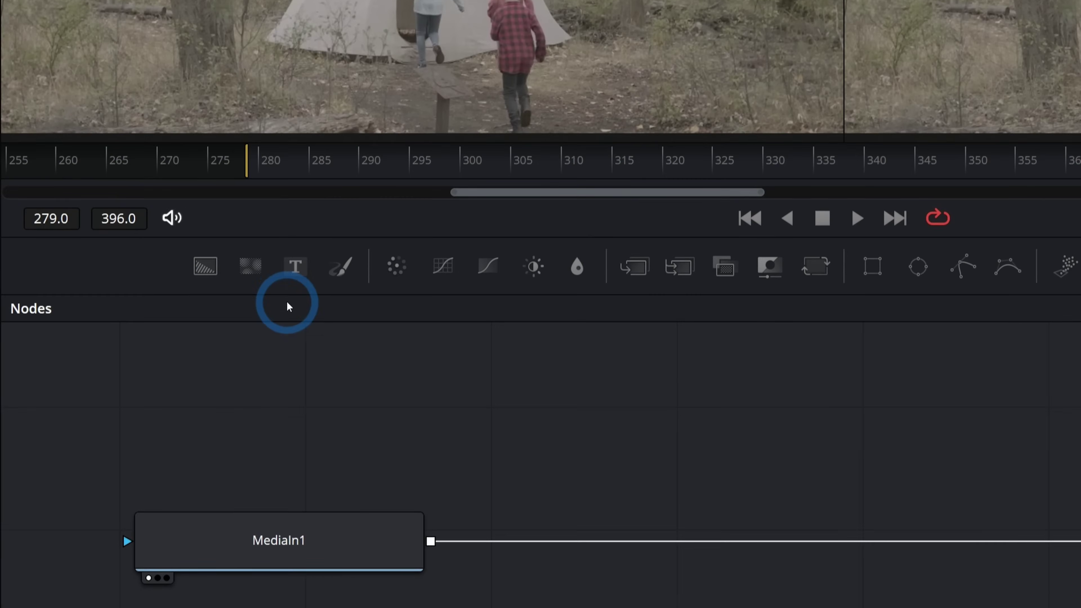
Add an unconnected Text+ node above the MediaIn1–MediaOut1 connection and show it in the viewer that displays MediaIn1
left_click_drag(294, 304, 676, 433)
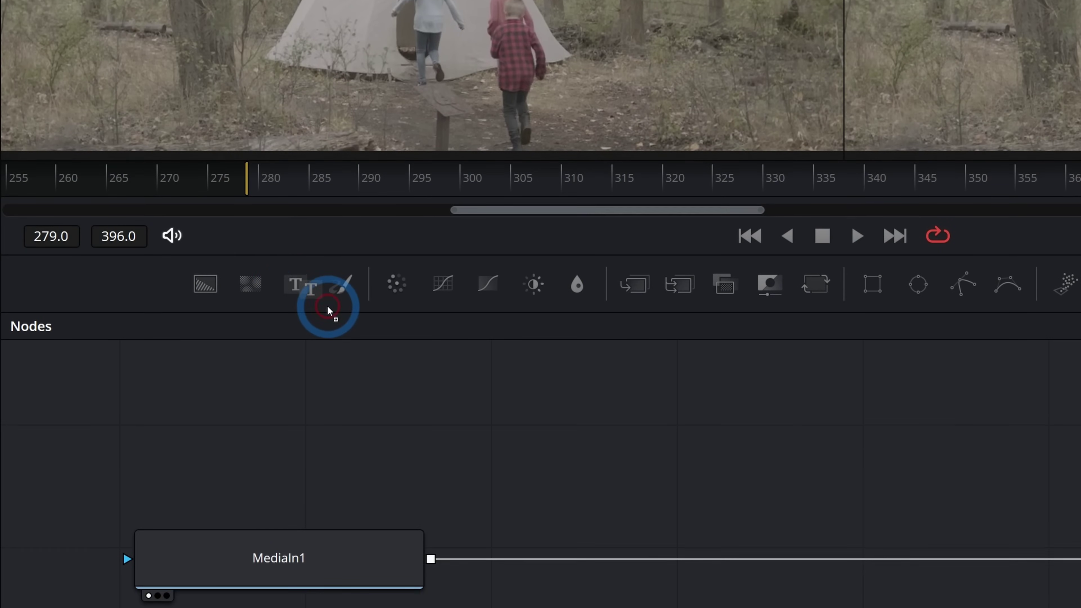
left_click_drag(556, 306, 575, 311)
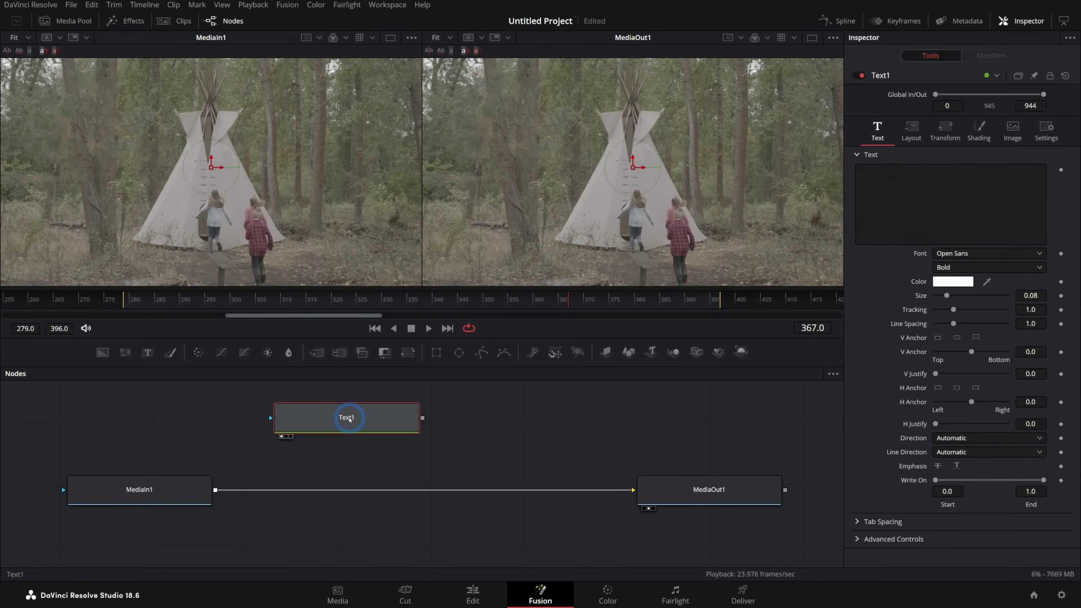
left_click_drag(349, 419, 299, 178)
Enter the text CAMPING 2017 in Text1, with size 0.0984 and the NEXT ART font
left_click(883, 179)
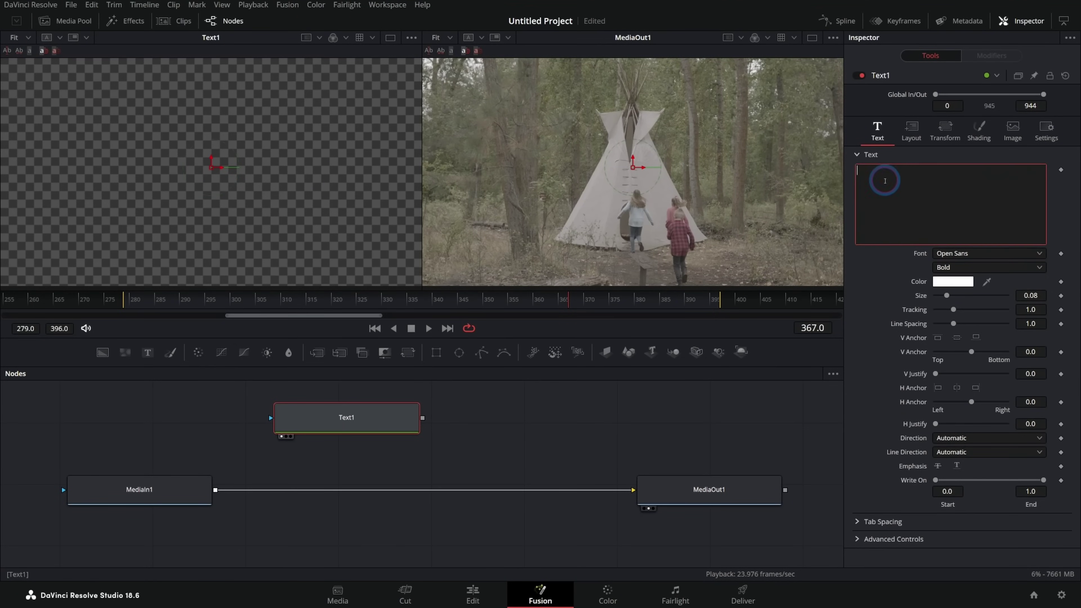
type("CA")
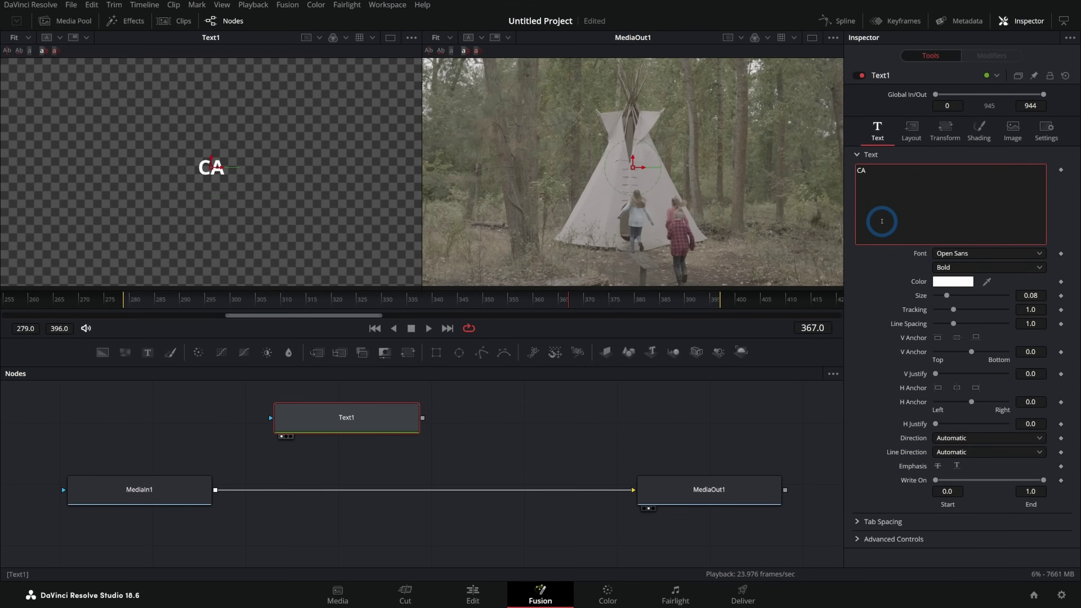
type("MPING 2017")
left_click(382, 424)
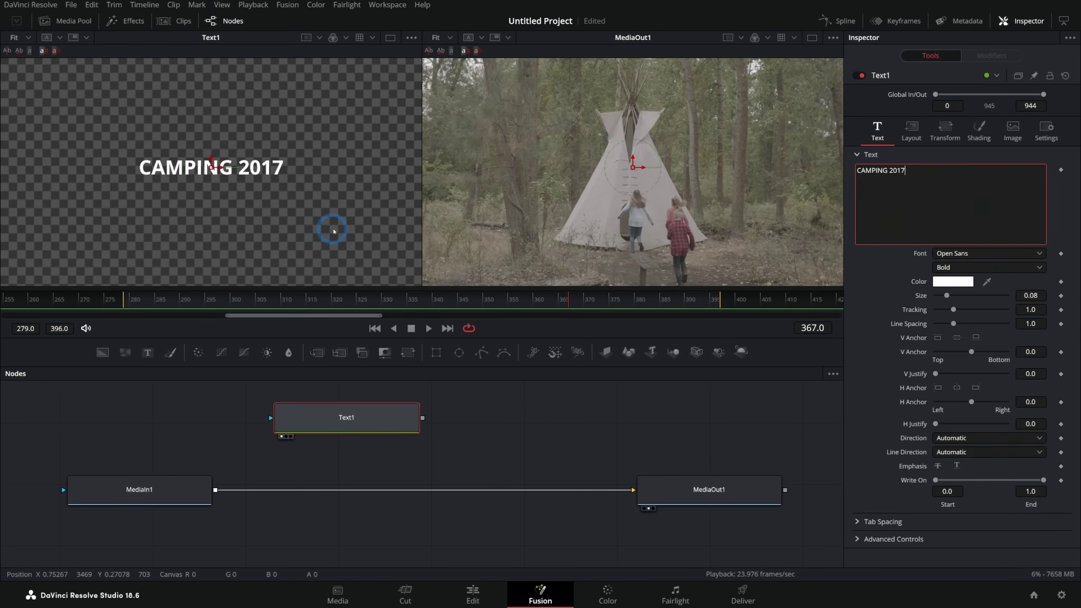
left_click_drag(946, 295, 950, 295)
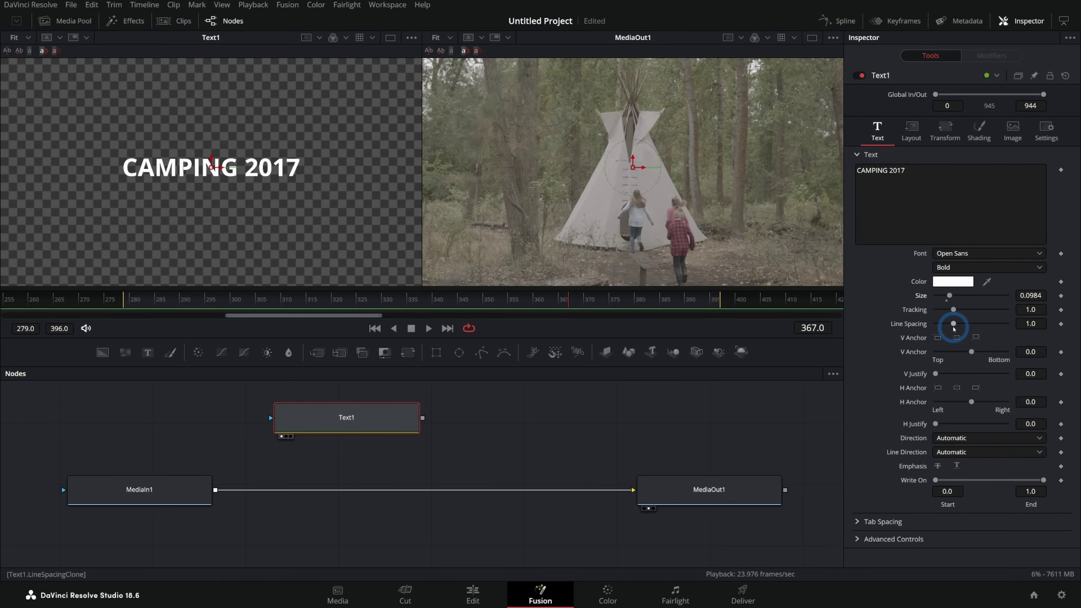
left_click(962, 253)
left_click(960, 451)
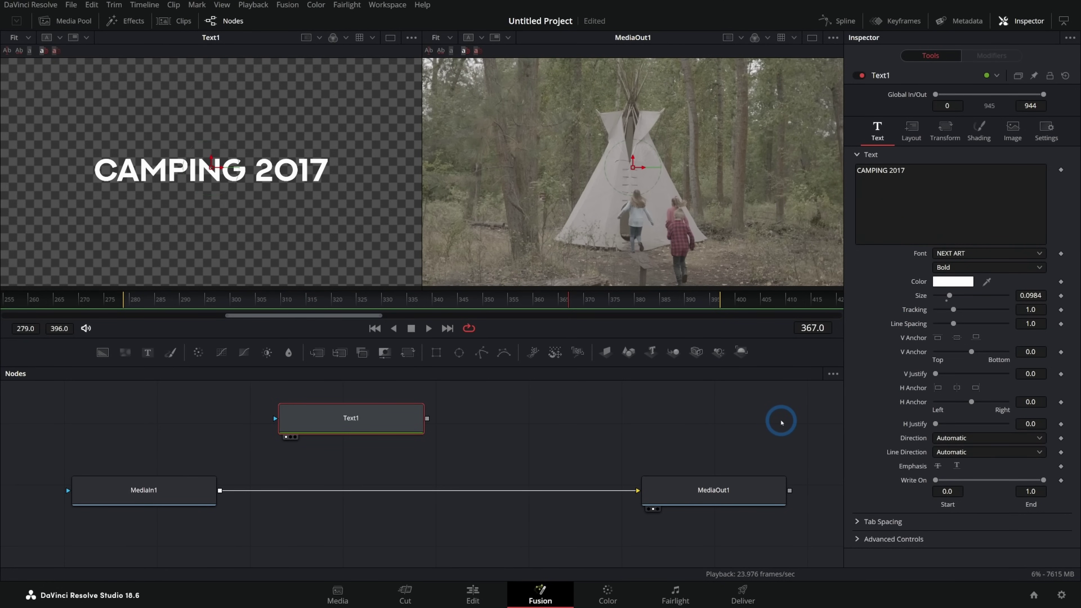
On the Edit page, place a basic Text title on Video 2 above the tepee clip, view the overlay and delete it
left_click(473, 594)
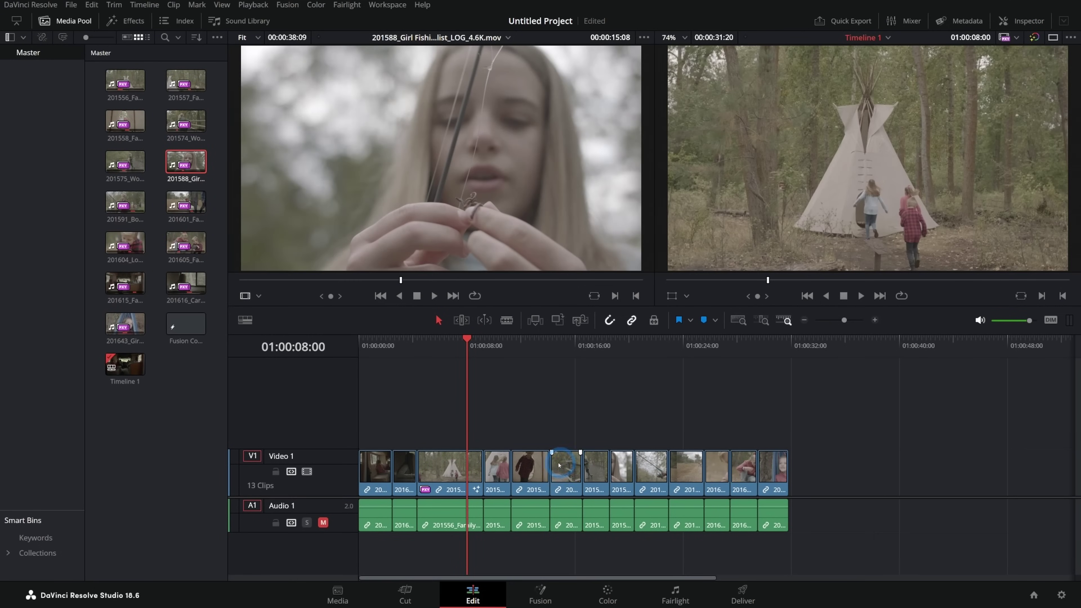
left_click(128, 20)
left_click(32, 373)
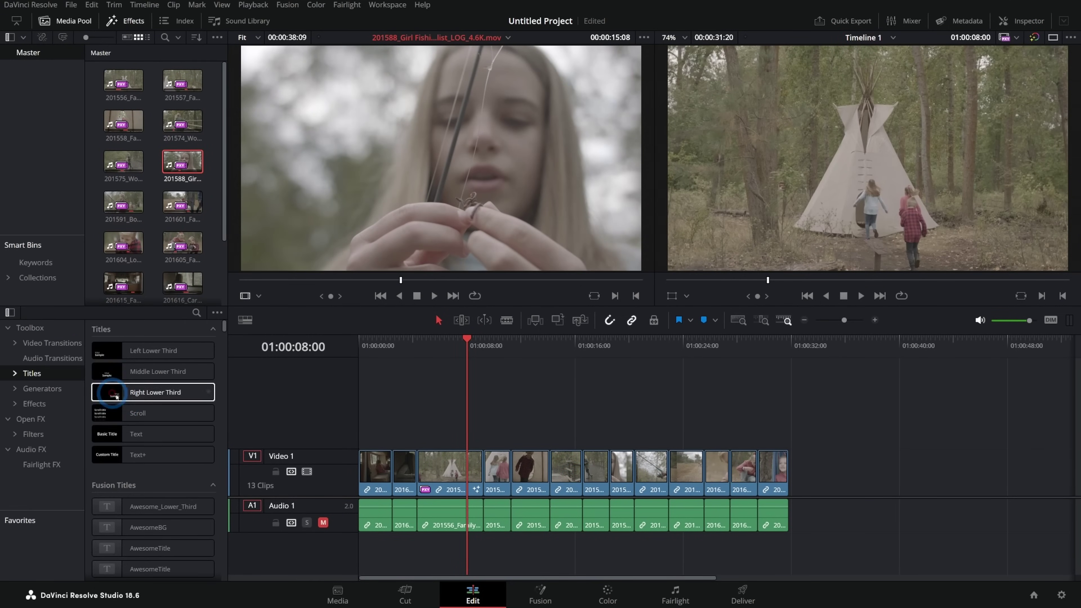
left_click_drag(117, 432, 500, 429)
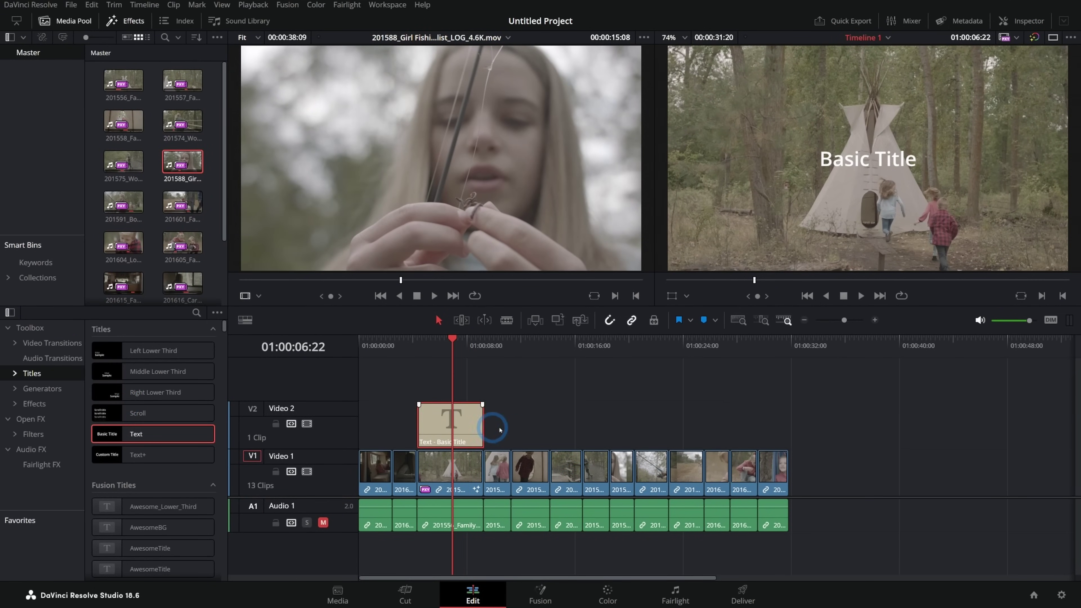
key("Delete")
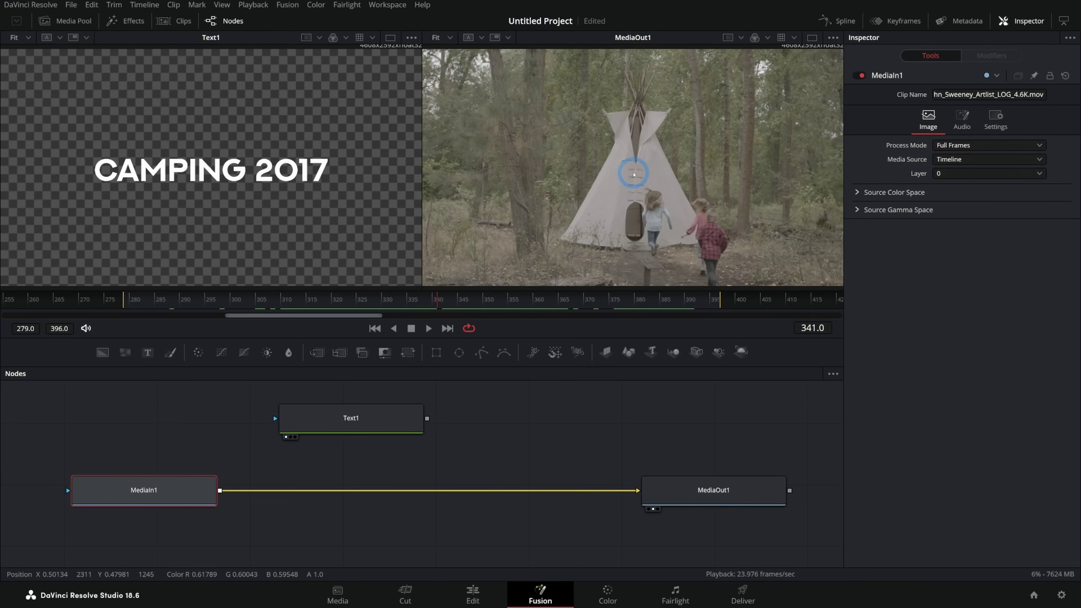
Insert a Merge node into the connection between MediaIn1 and MediaOut1 on the Fusion page
left_click_drag(378, 415, 379, 437)
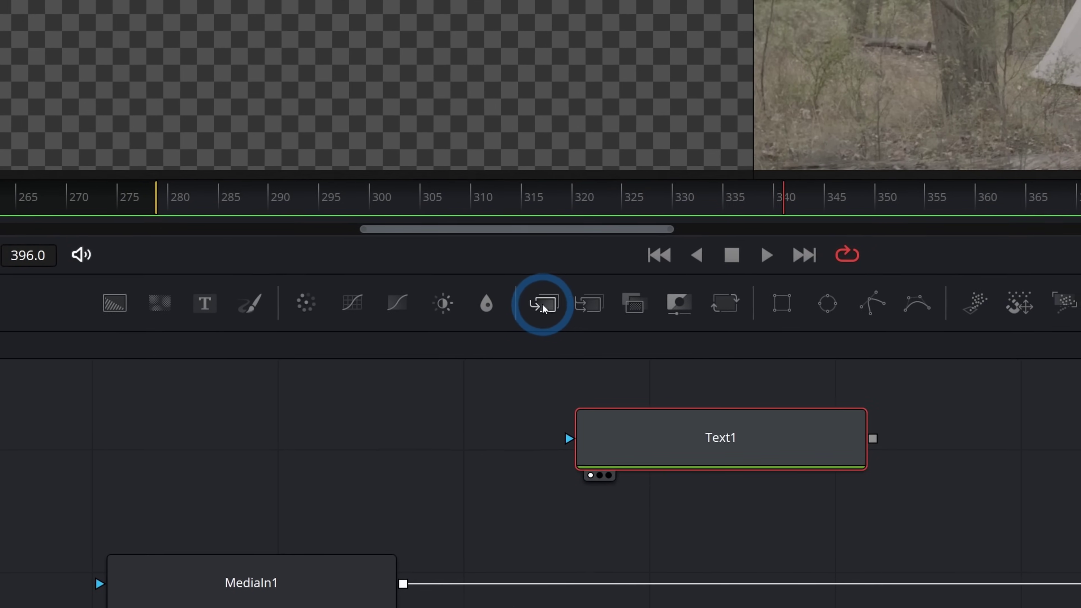
left_click_drag(541, 308, 541, 381)
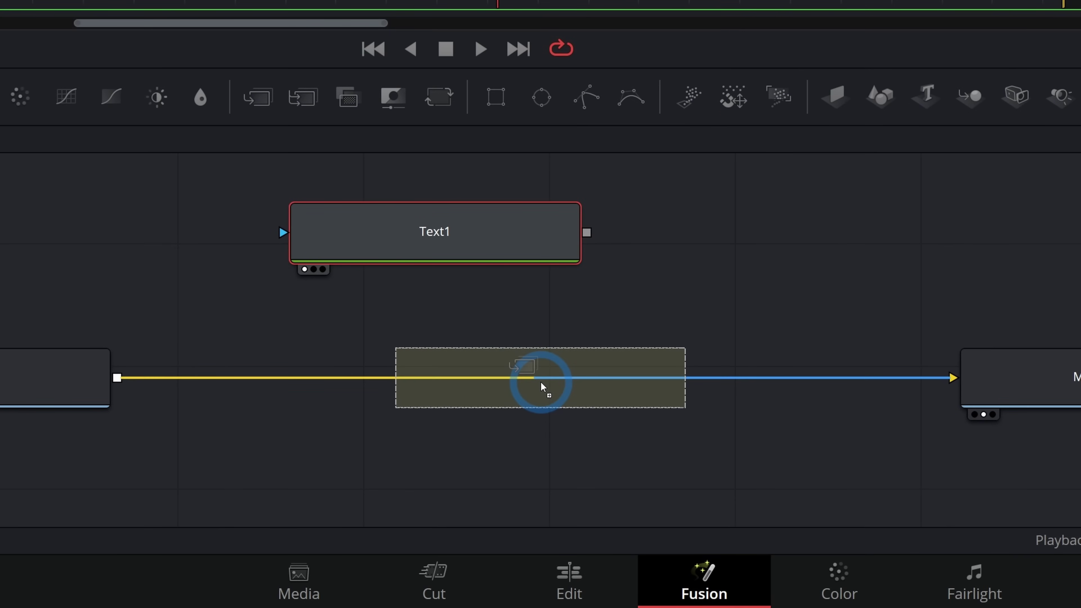
mouse_move(461, 492)
left_mouse_down()
mouse_move(462, 476)
mouse_move(462, 501)
left_mouse_up()
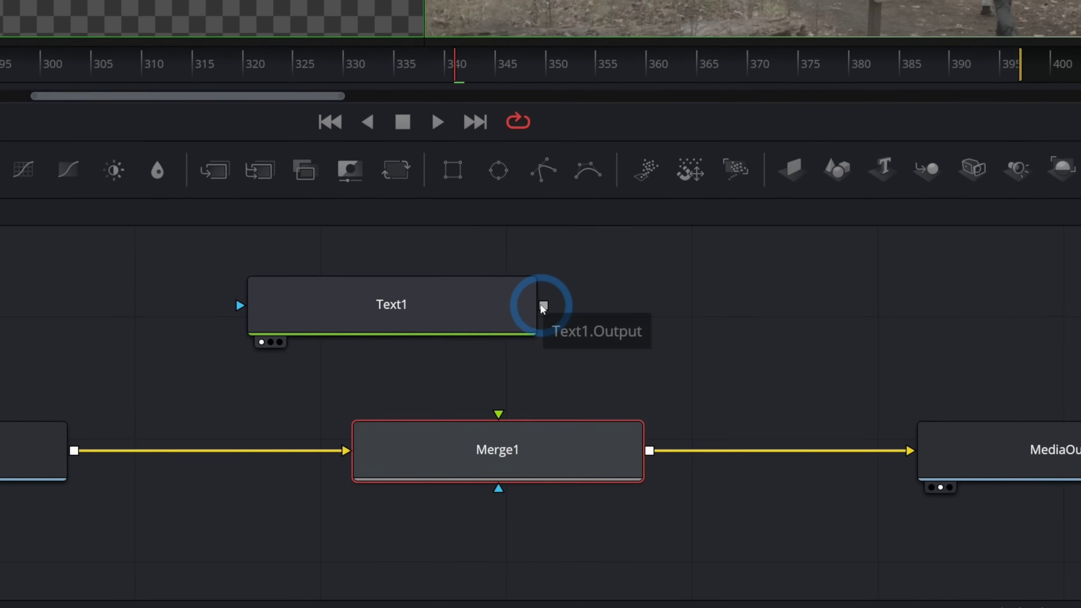
Connect the Text1 output to the green foreground input of Merge1 and place Text1 directly above Merge1
left_click_drag(543, 306, 584, 278)
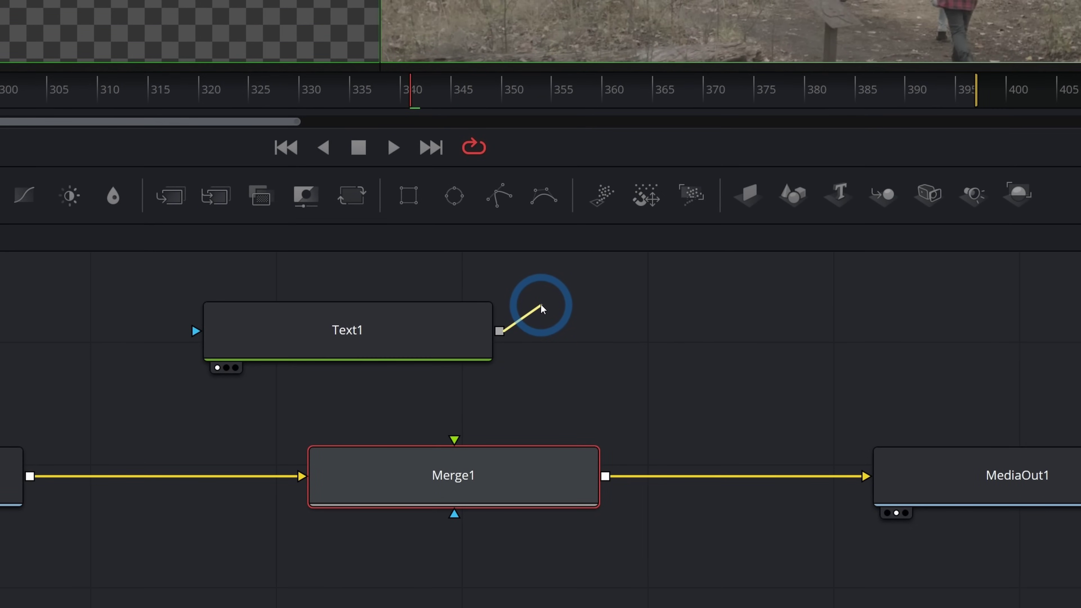
left_click_drag(541, 305, 453, 440)
left_click_drag(541, 342, 541, 343)
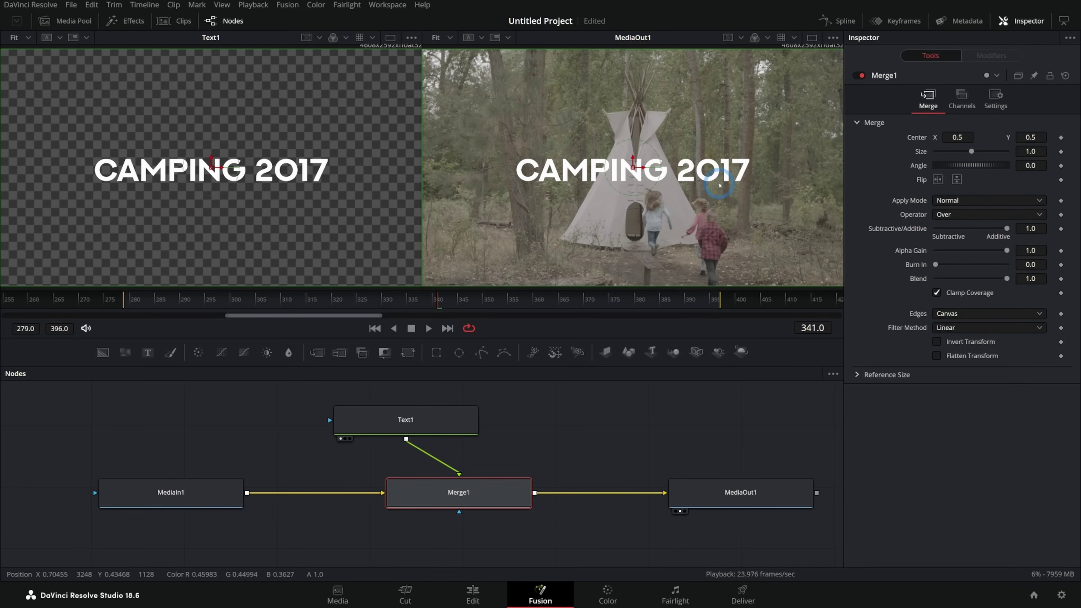
left_click_drag(451, 427, 503, 426)
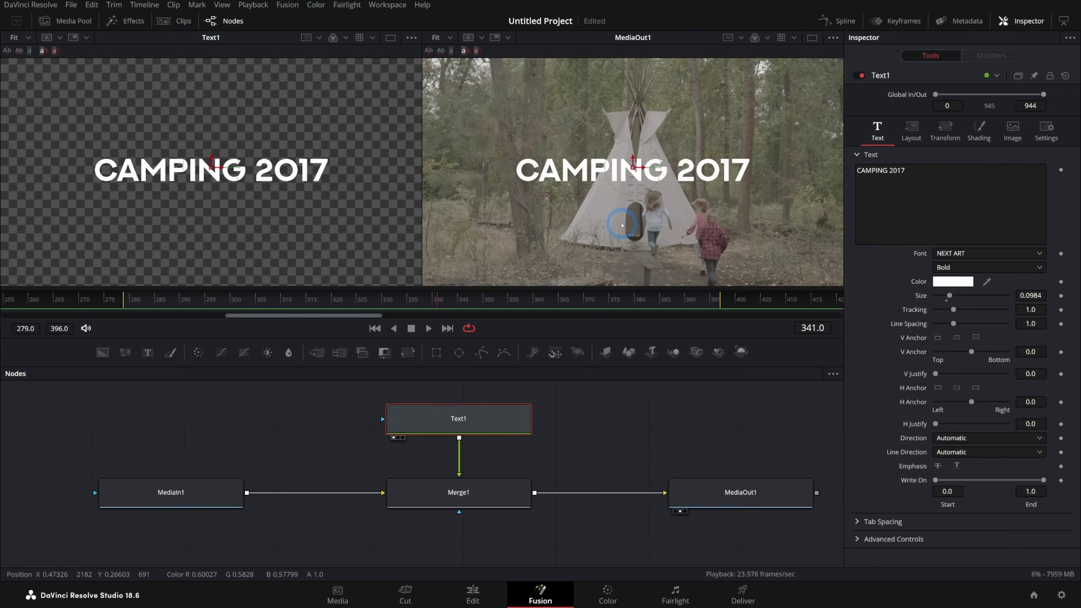
Trace the flow from MediaIn1 through Merge1 to MediaOut1 and check the composited title on the Edit page
left_click(347, 499)
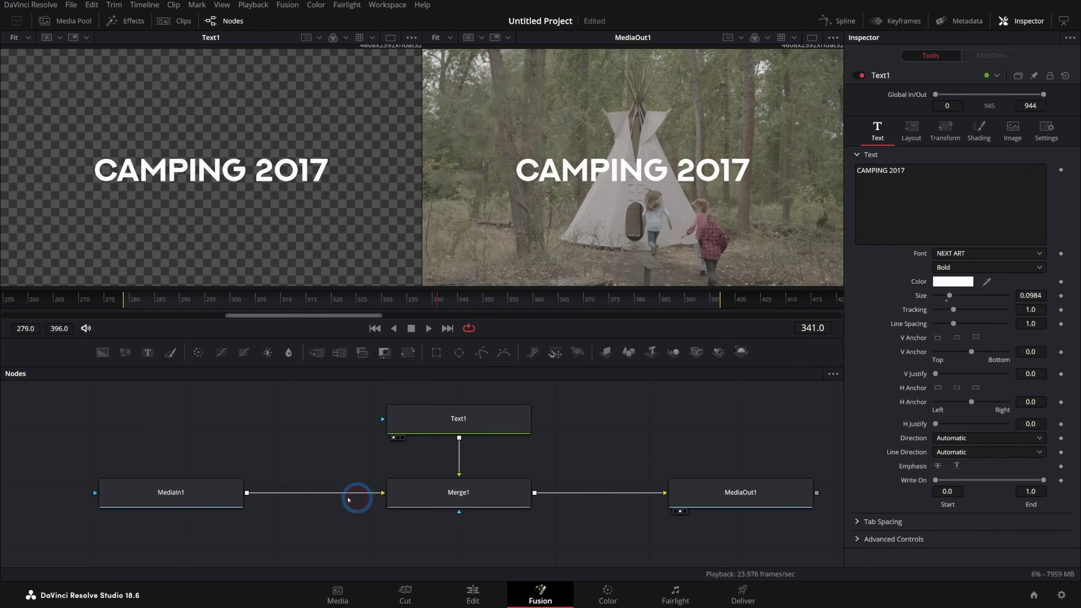
left_click(201, 500)
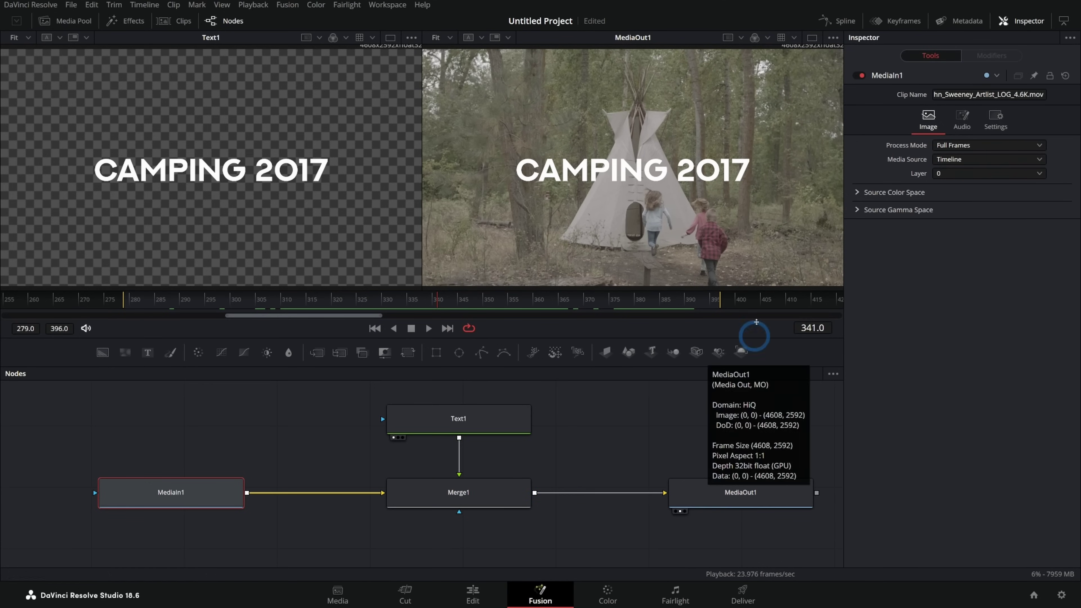
left_click(473, 598)
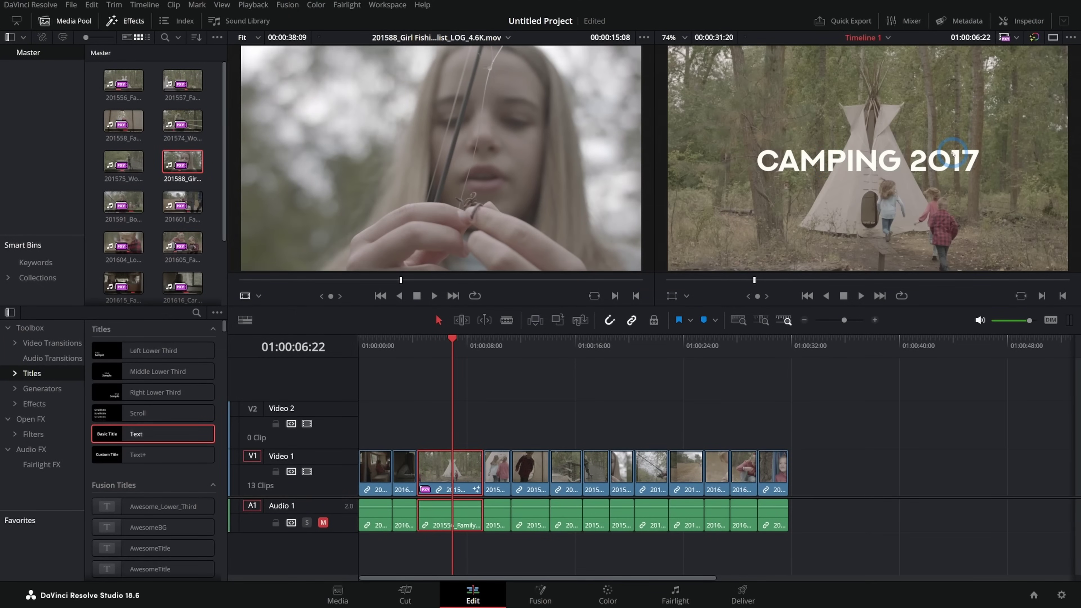
On the Fusion page, browse the effects library's tools and show the Tracking category
left_click(572, 582)
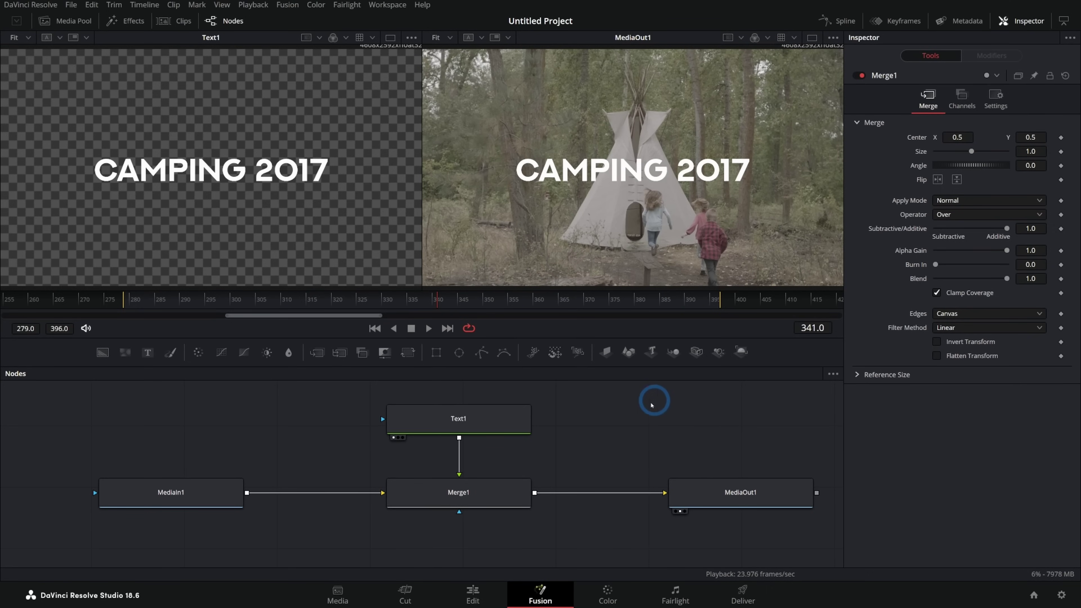
left_click(596, 429)
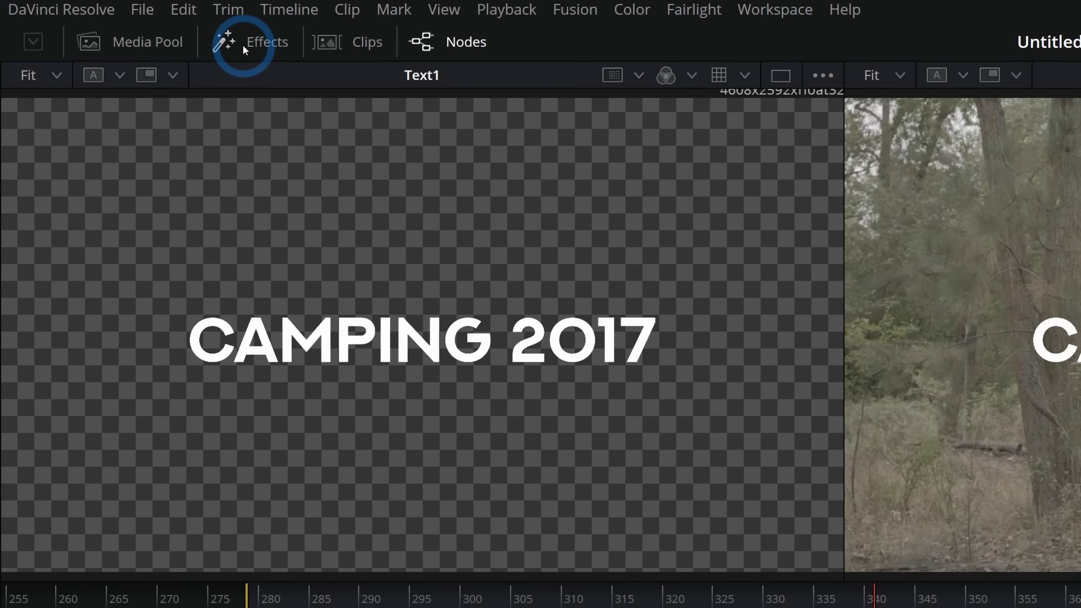
left_click(207, 38)
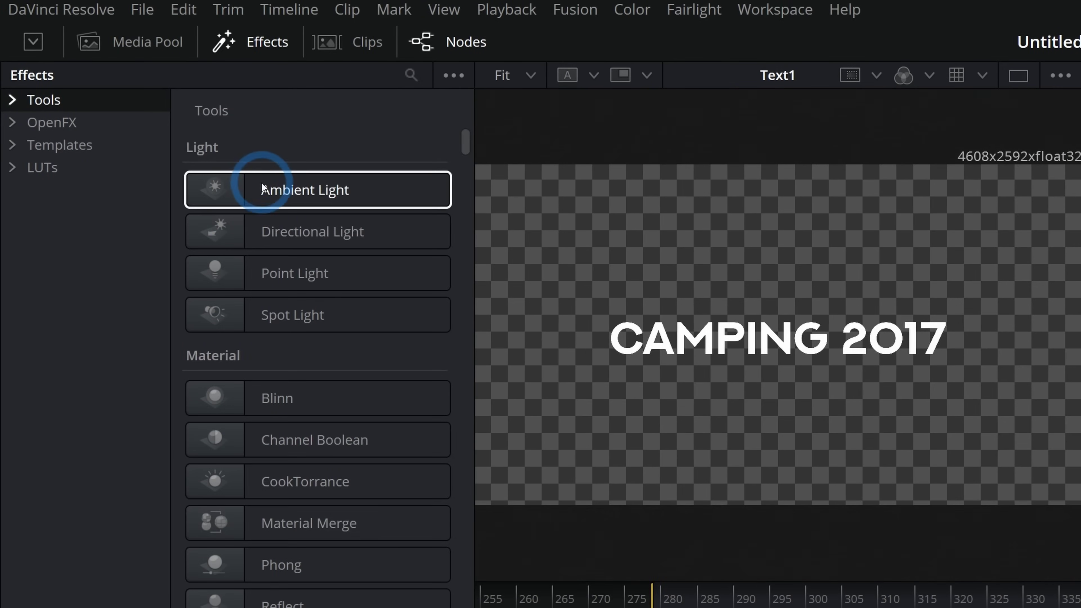
scroll(223, 166, "down", 5)
scroll(241, 198, "down", 9)
scroll(241, 198, "up", 12)
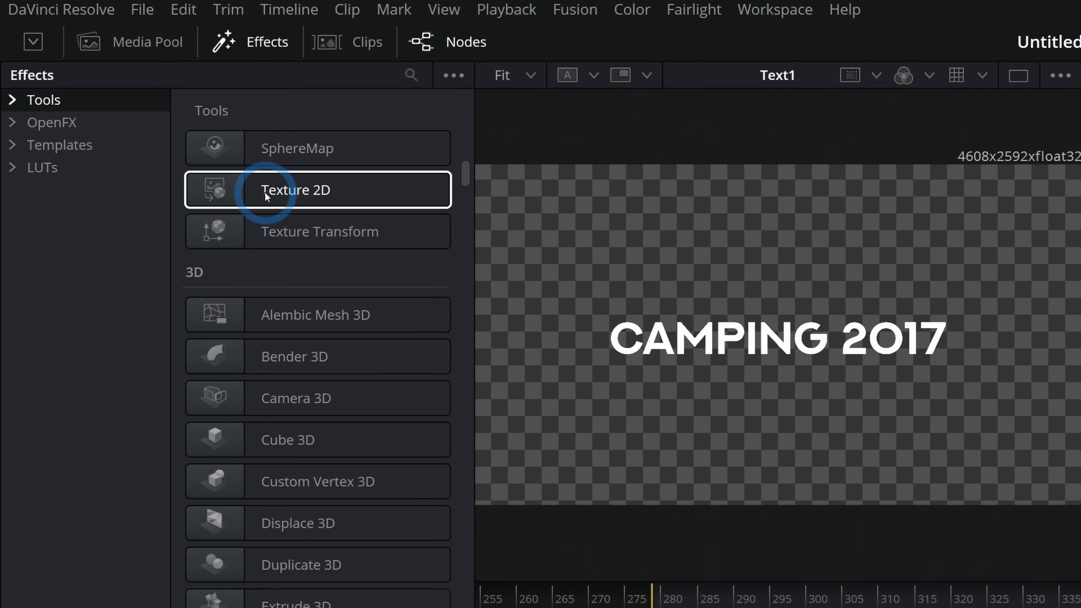
left_click(13, 101)
scroll(65, 241, "down", 3)
left_click(81, 304)
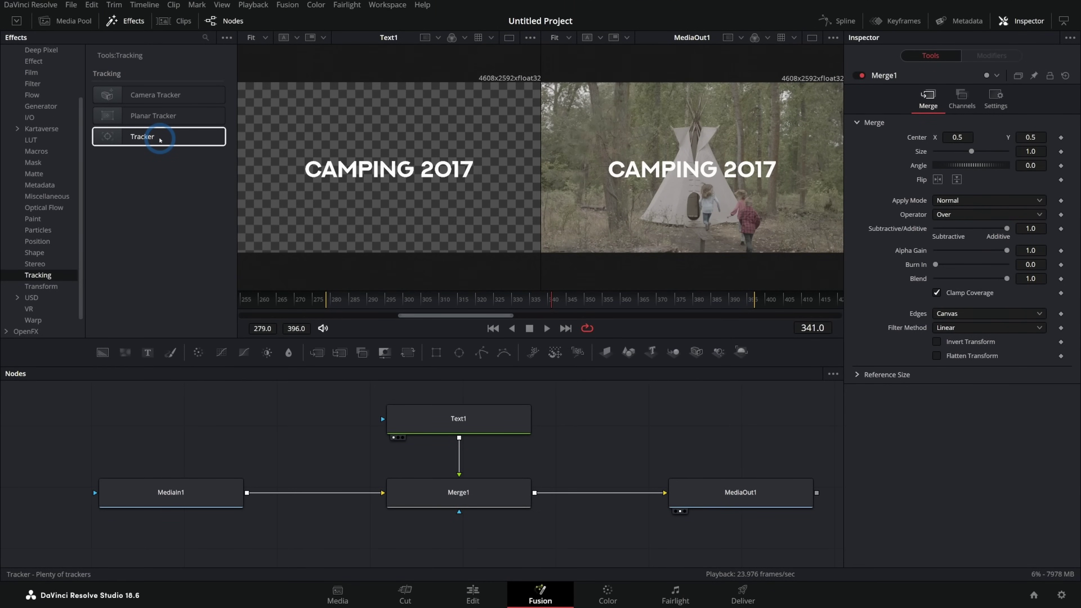
Add a Planar Tracker node beside Text1, connect MediaIn1's output to its yellow input and move MediaIn1 farther away
left_click_drag(386, 305, 508, 301)
key("space")
scroll(508, 153, "up", 4)
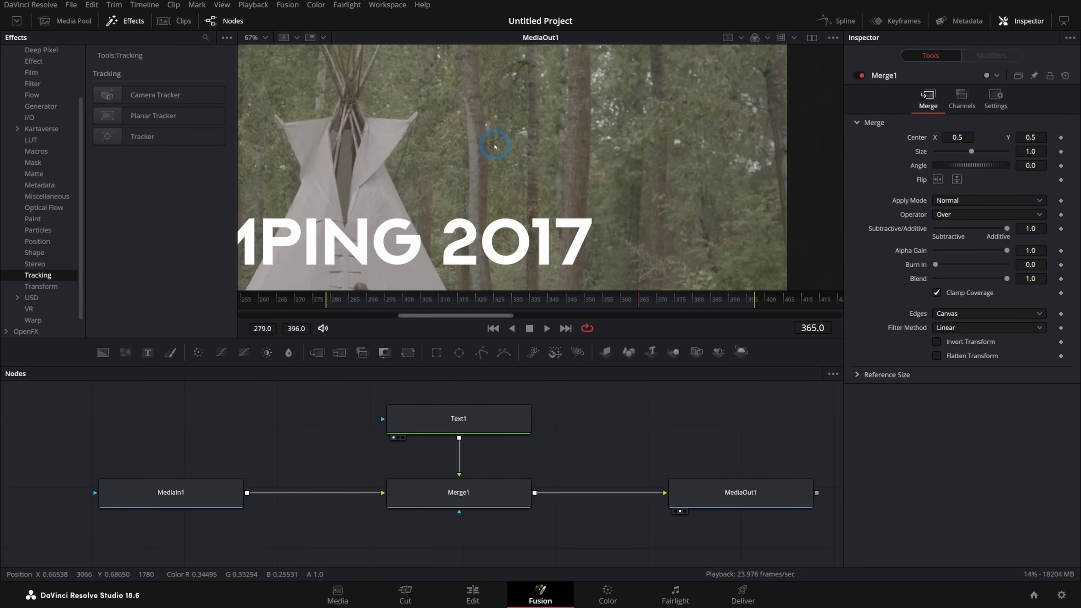
left_click(111, 118)
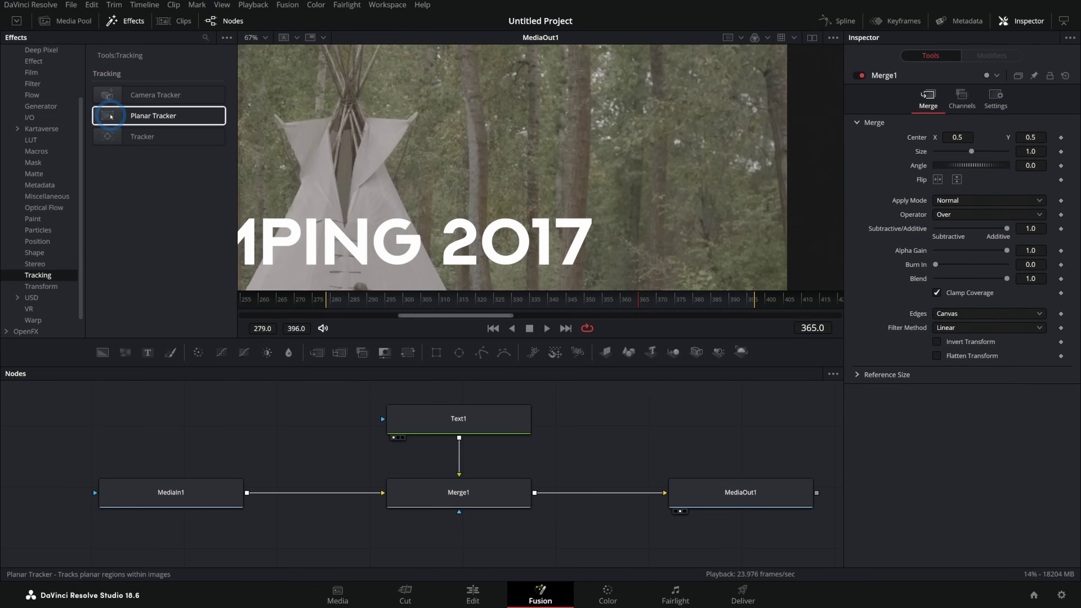
left_click_drag(110, 117, 428, 427)
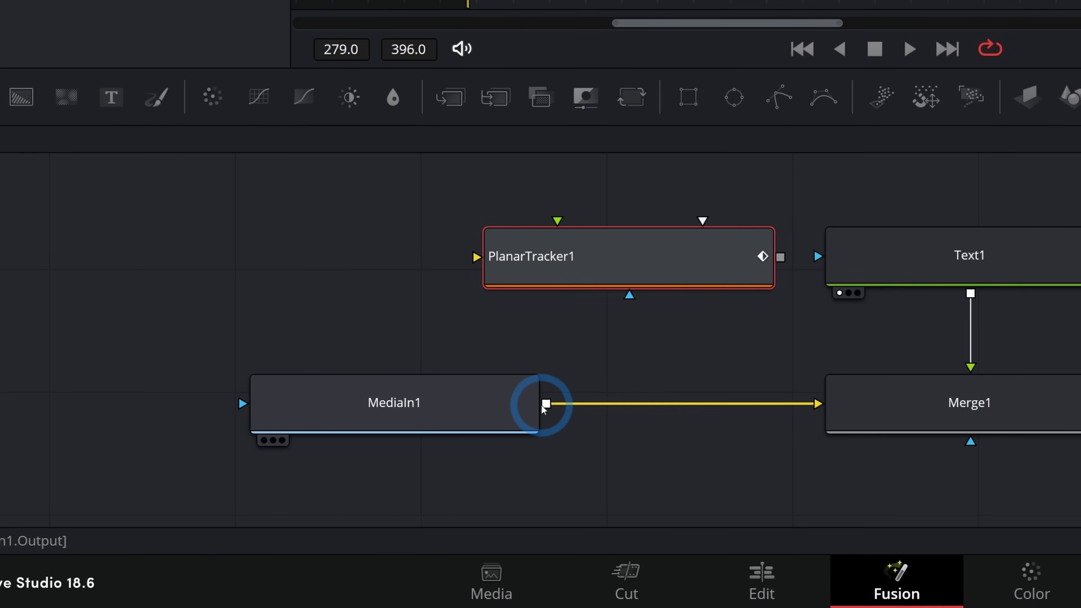
left_click_drag(542, 406, 472, 257)
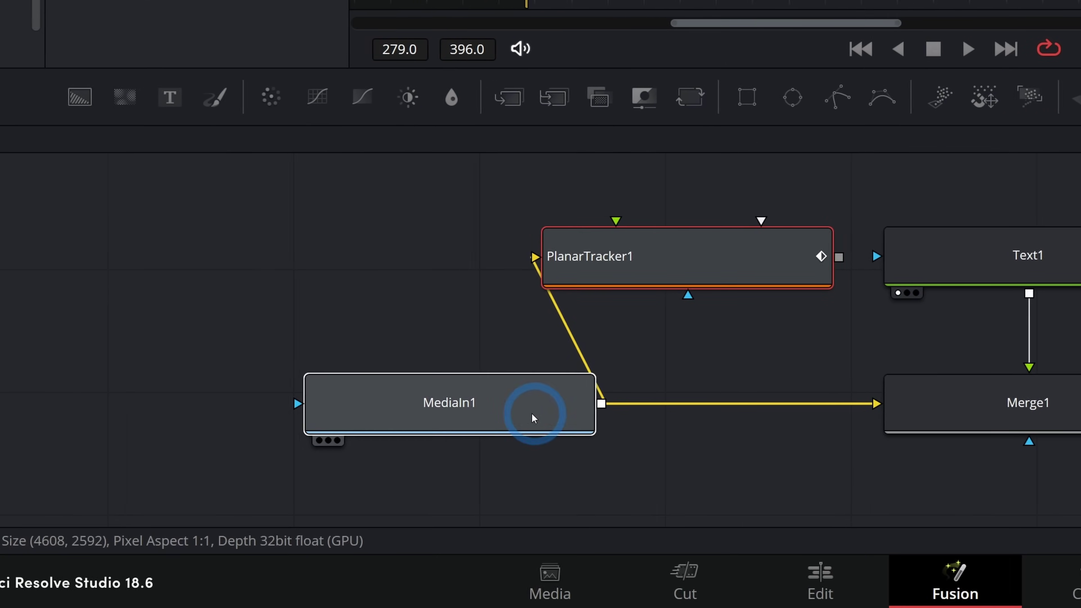
left_click_drag(544, 464, 362, 460)
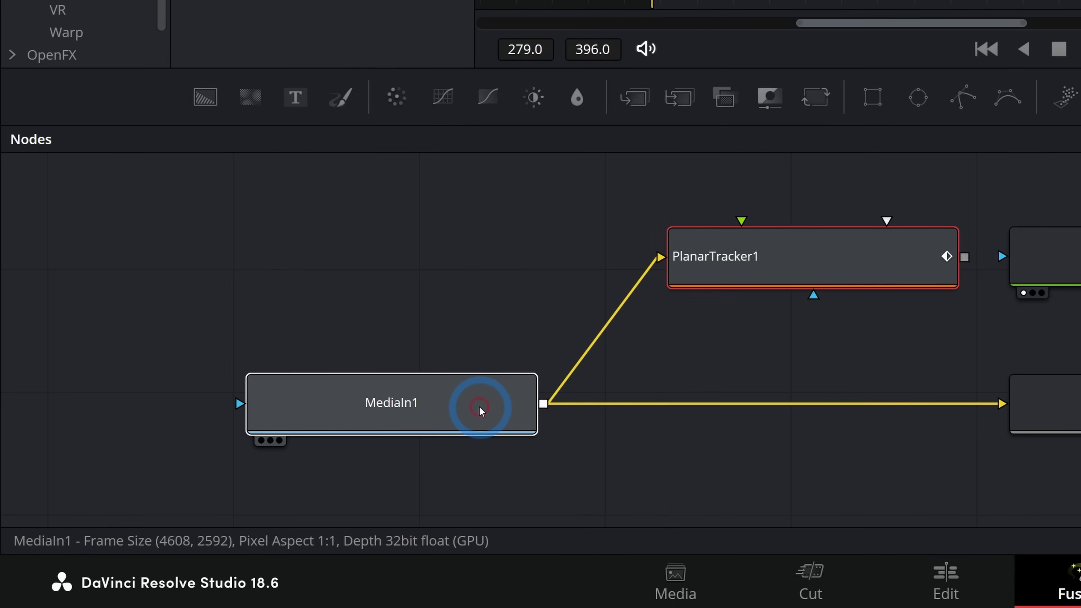
left_click(543, 300)
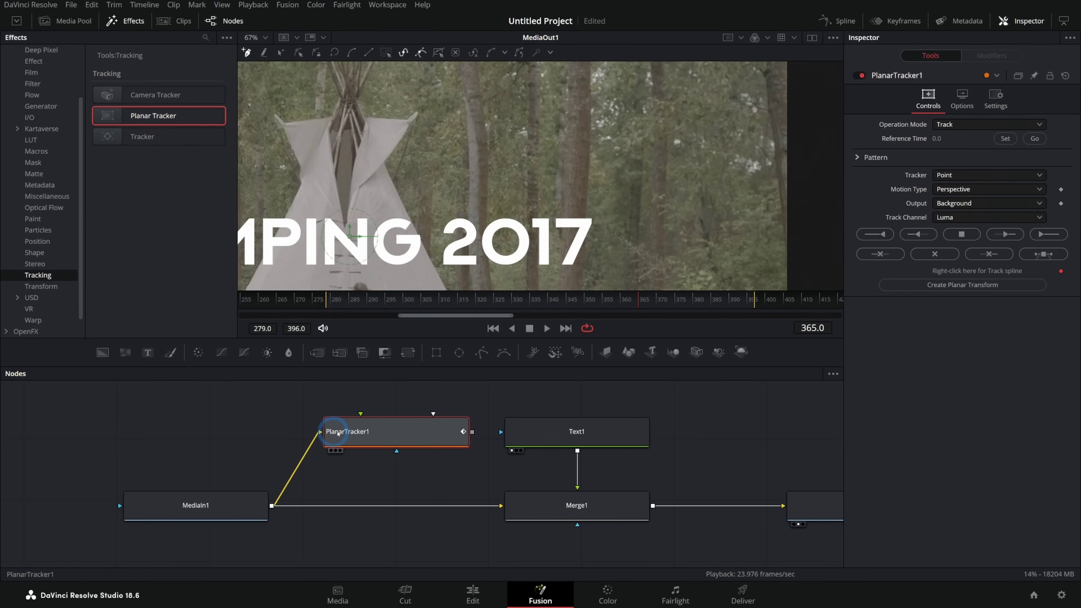
Hide the effects library, switch to two viewers and show PlanarTracker1 in the first viewer
left_click(125, 20)
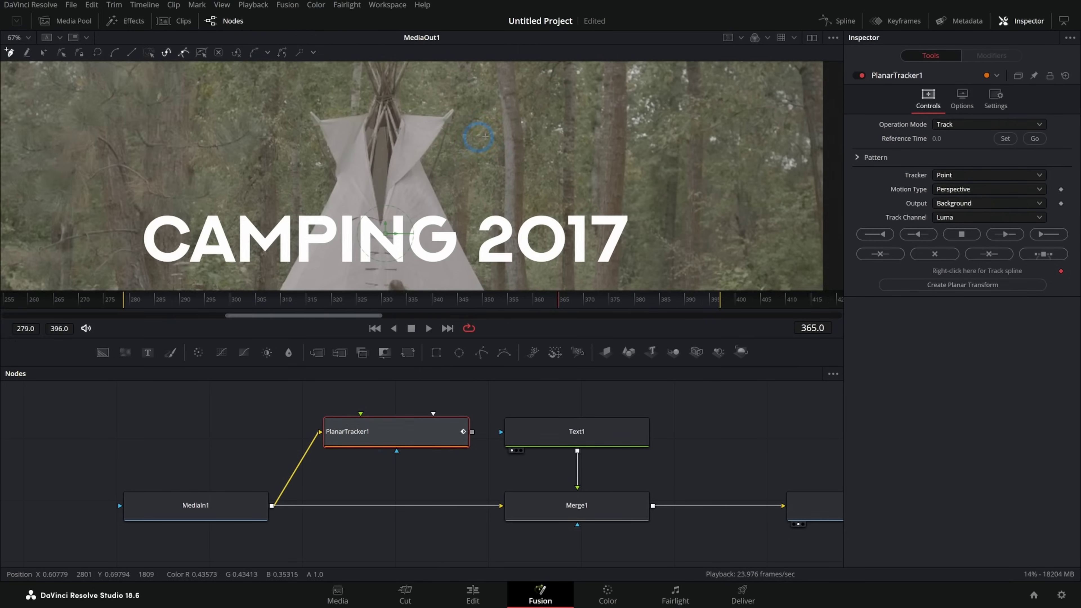
key("ctrl+f")
left_click(392, 434)
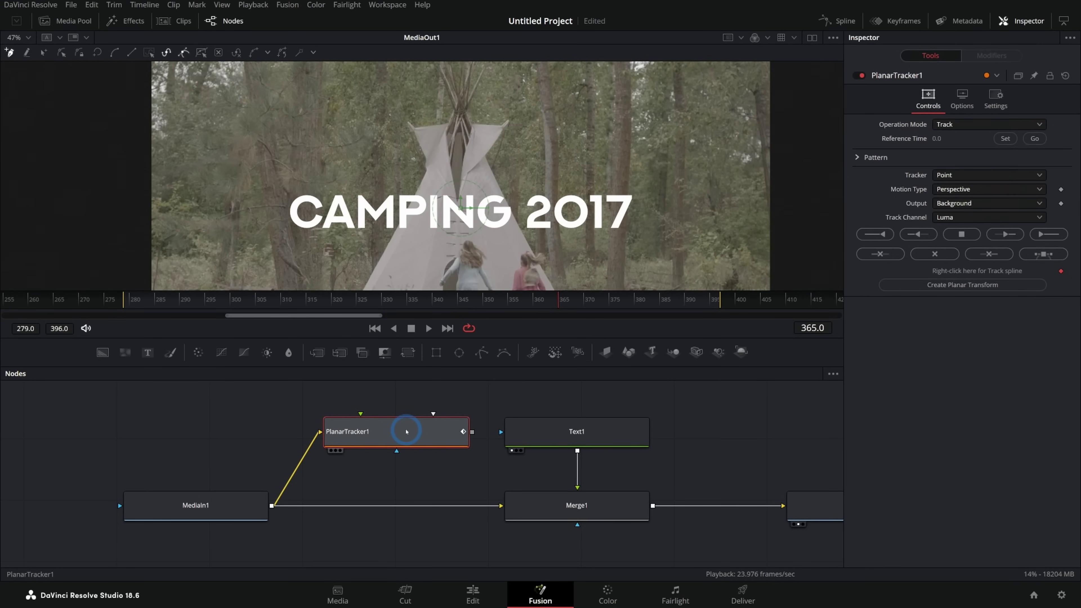
left_click(813, 38)
left_click(287, 207)
key("1")
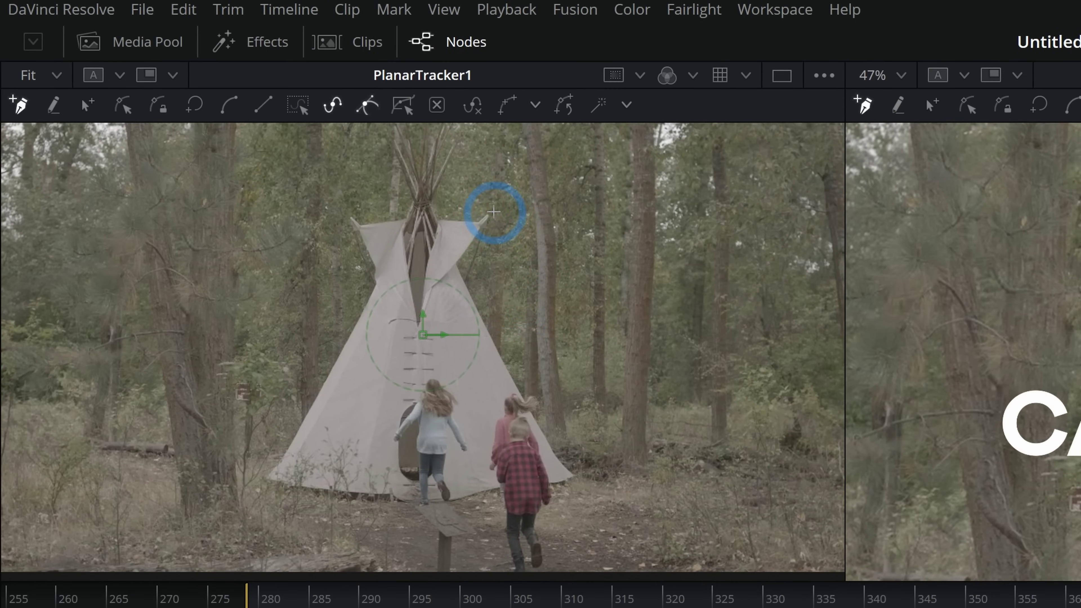
Draw a closed four-sided tracking shape around the tree trunks to the right of the tepee
left_click(502, 202)
left_click(668, 201)
left_click(665, 272)
left_click(663, 307)
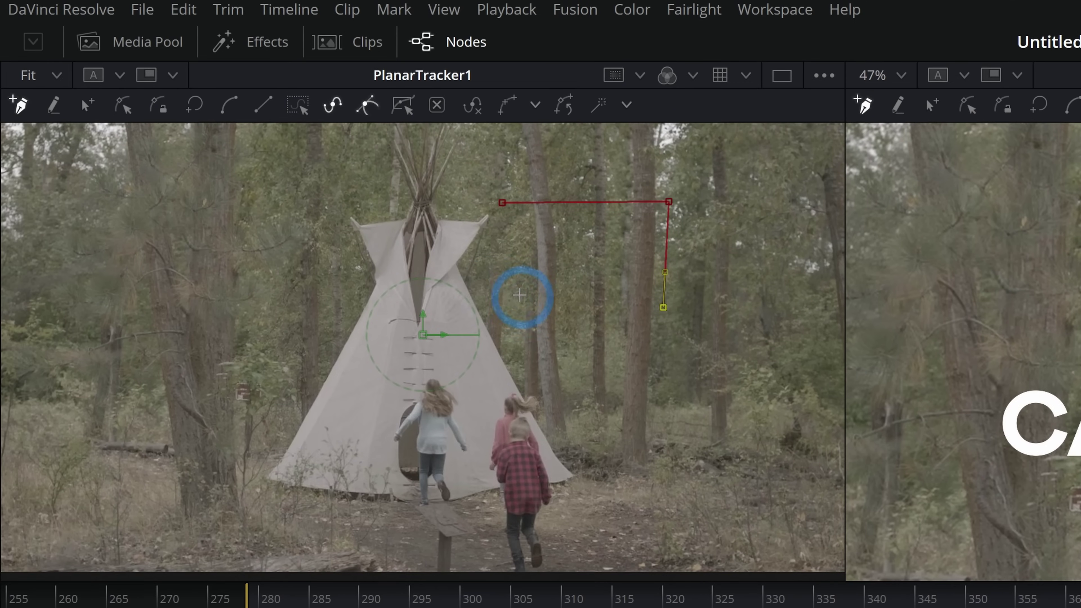
left_click(494, 286)
left_click(502, 203)
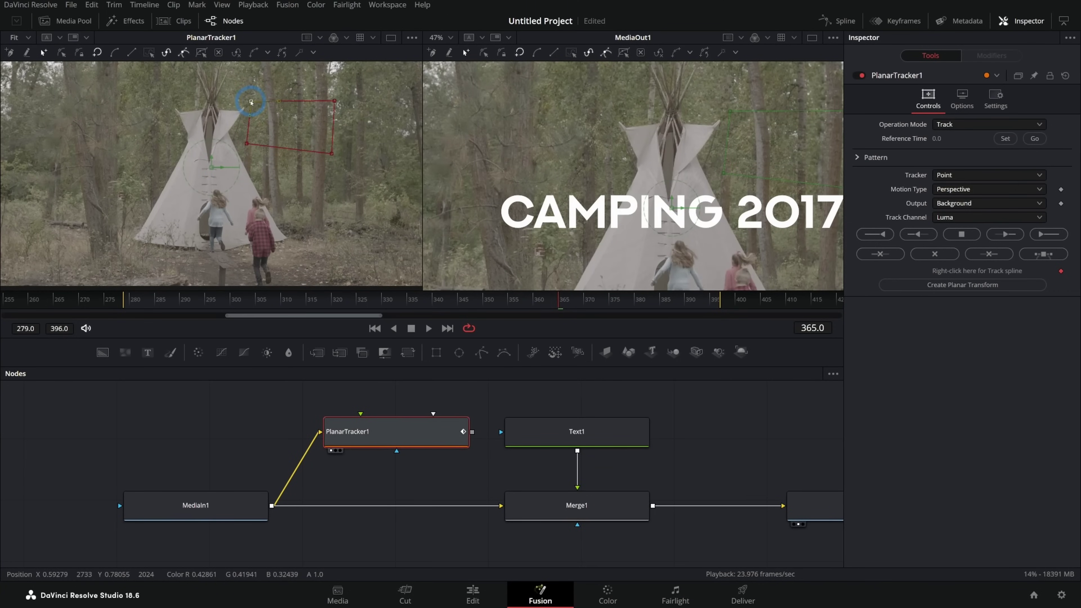
Set PlanarTracker1's reference time to frame 365 and track the tree area to the end of the clip
left_click(380, 437)
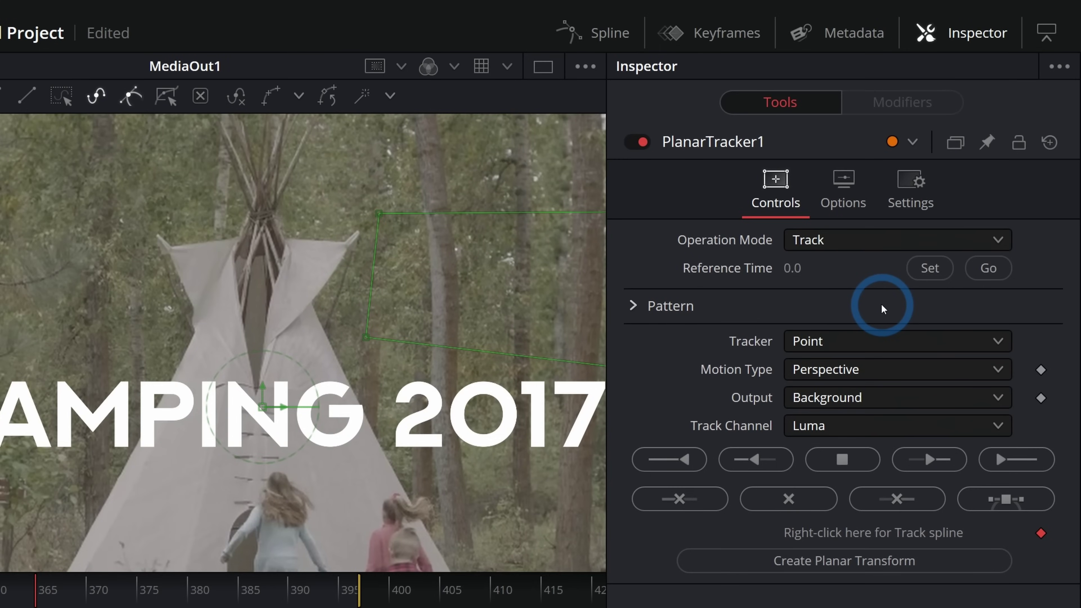
left_click(930, 277)
left_click(1015, 472)
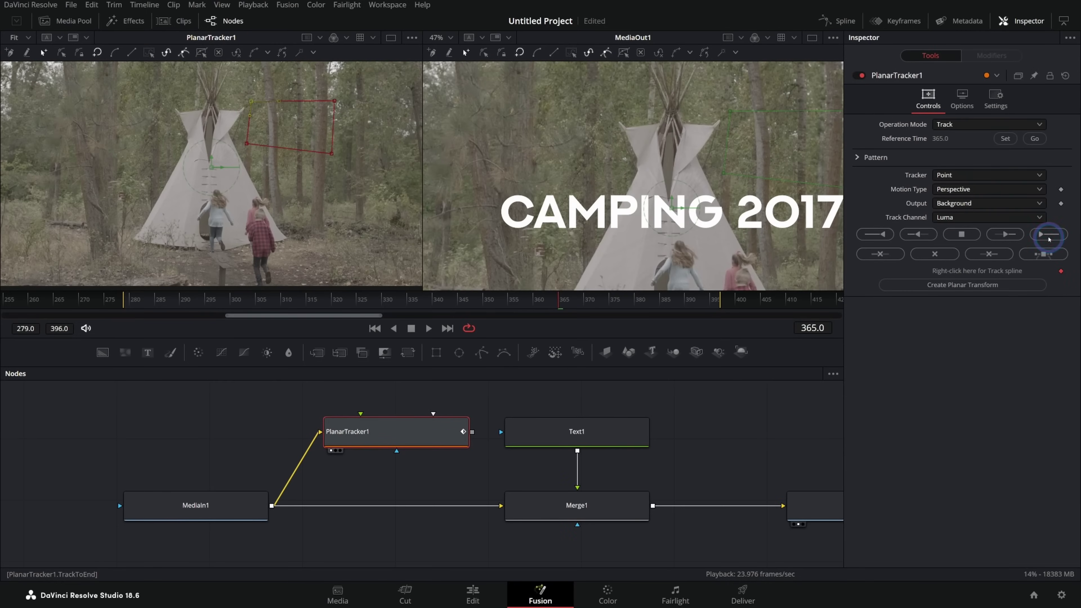
left_click(1048, 235)
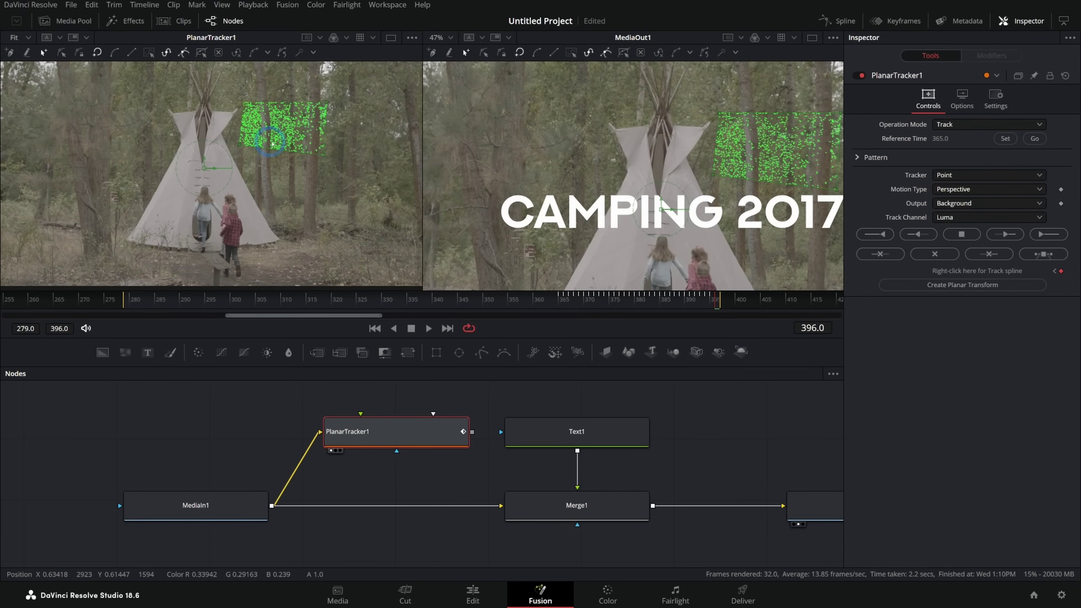
Track the tree area from reference frame 365 back to the clip's start and scrub through the result
left_click(560, 301)
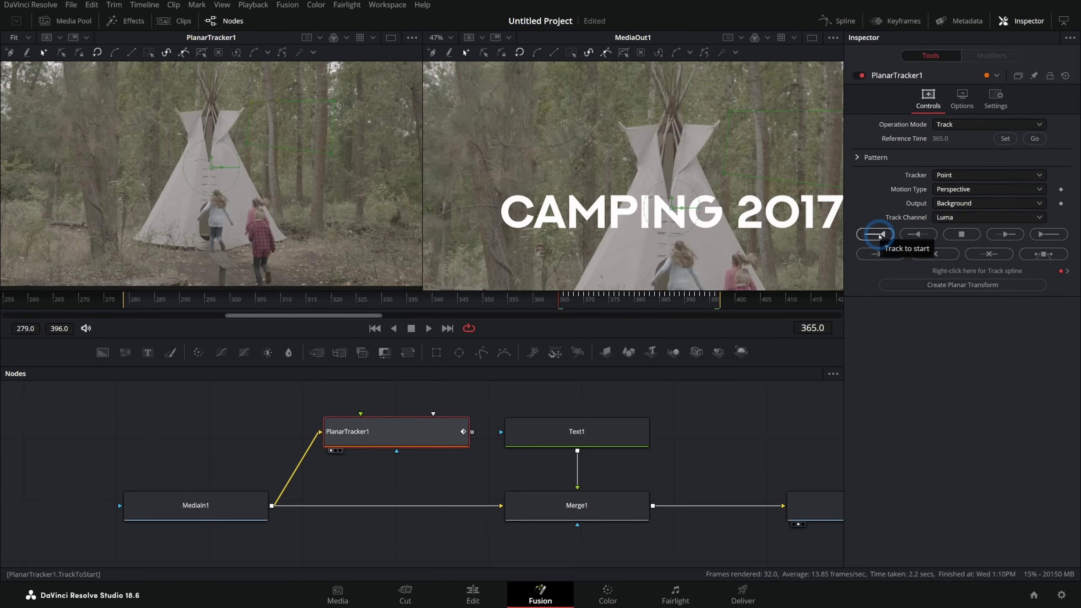
left_click(877, 234)
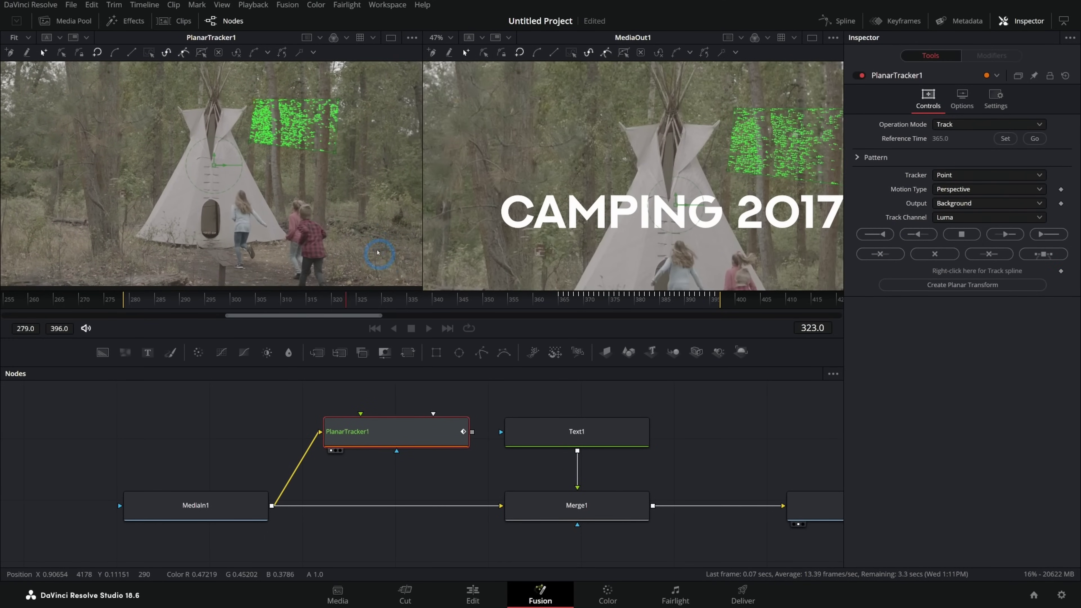
left_click_drag(165, 300, 553, 299)
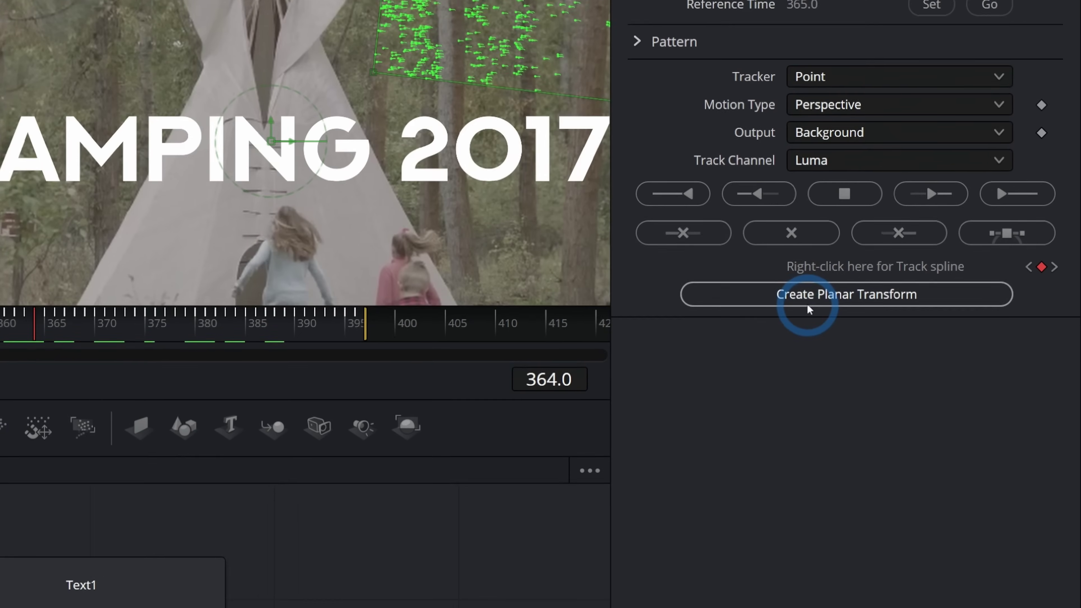
Create a Planar Transform from the tracker, insert it between Text1 and Merge1, and play the result
left_click(828, 303)
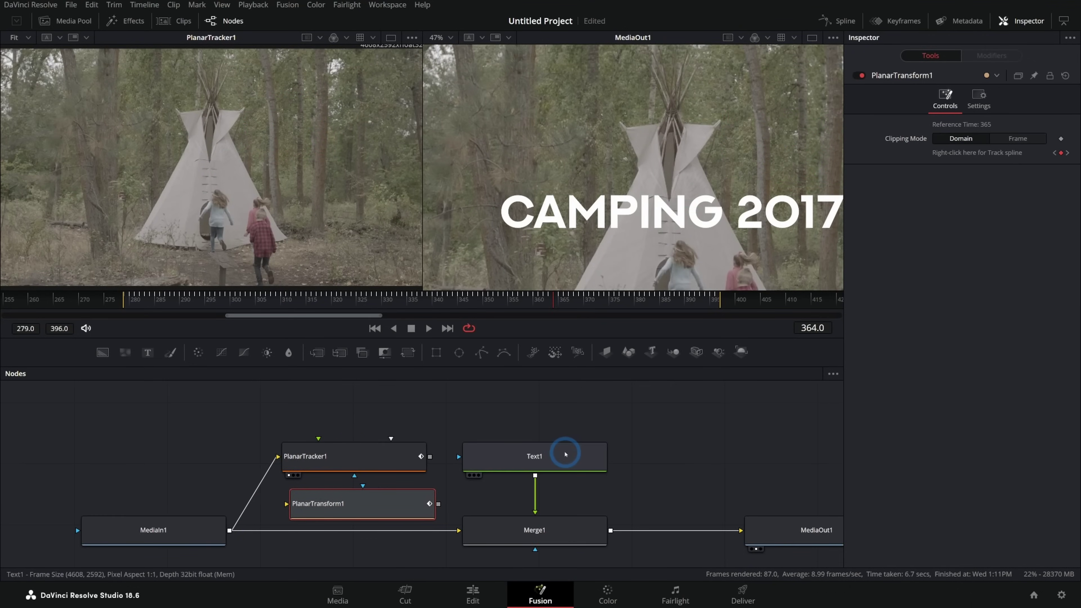
left_click_drag(566, 454, 567, 410)
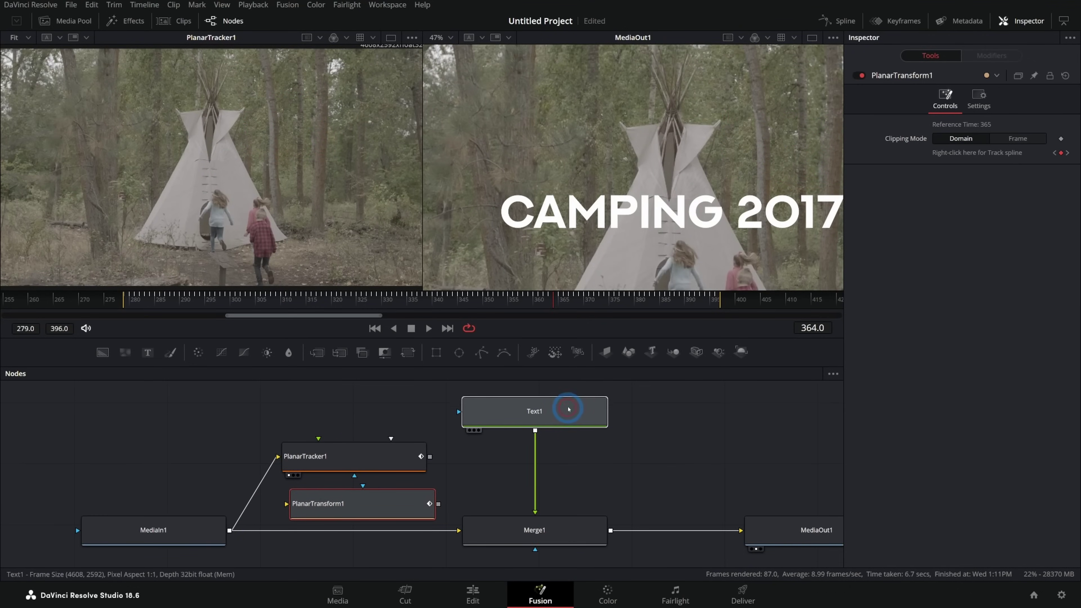
left_click_drag(389, 503, 535, 481)
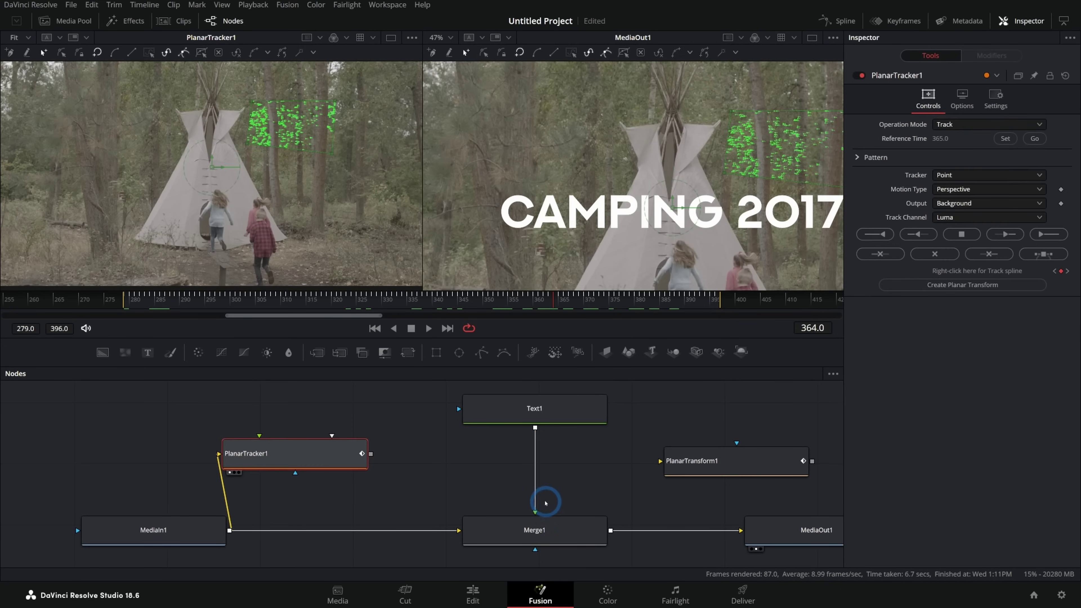
left_click_drag(545, 503, 535, 495)
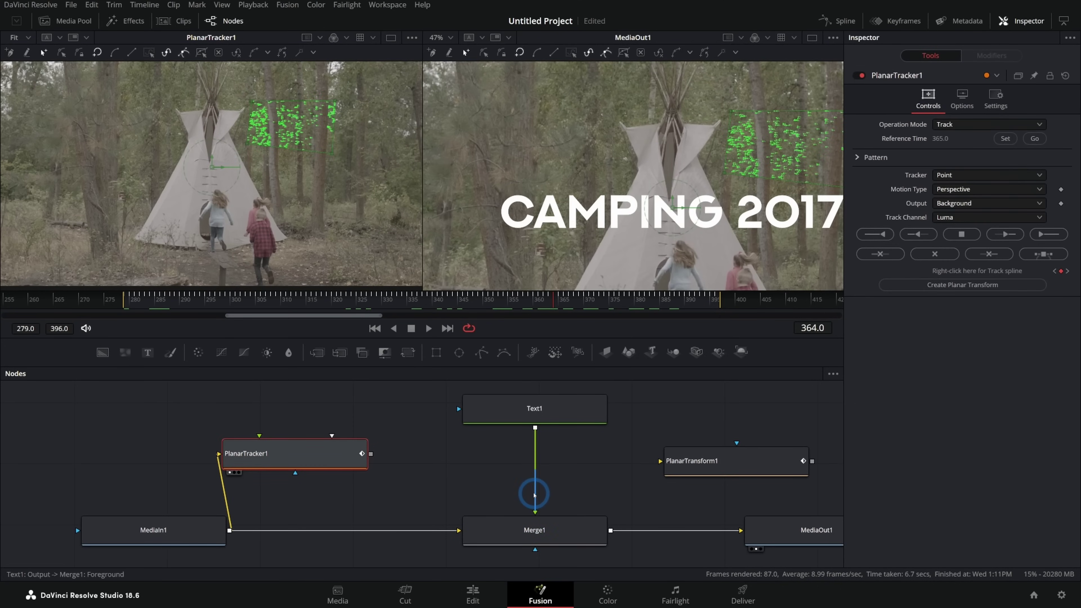
left_click_drag(610, 409, 660, 461)
left_click_drag(811, 461, 535, 511)
left_click_drag(739, 463, 535, 471)
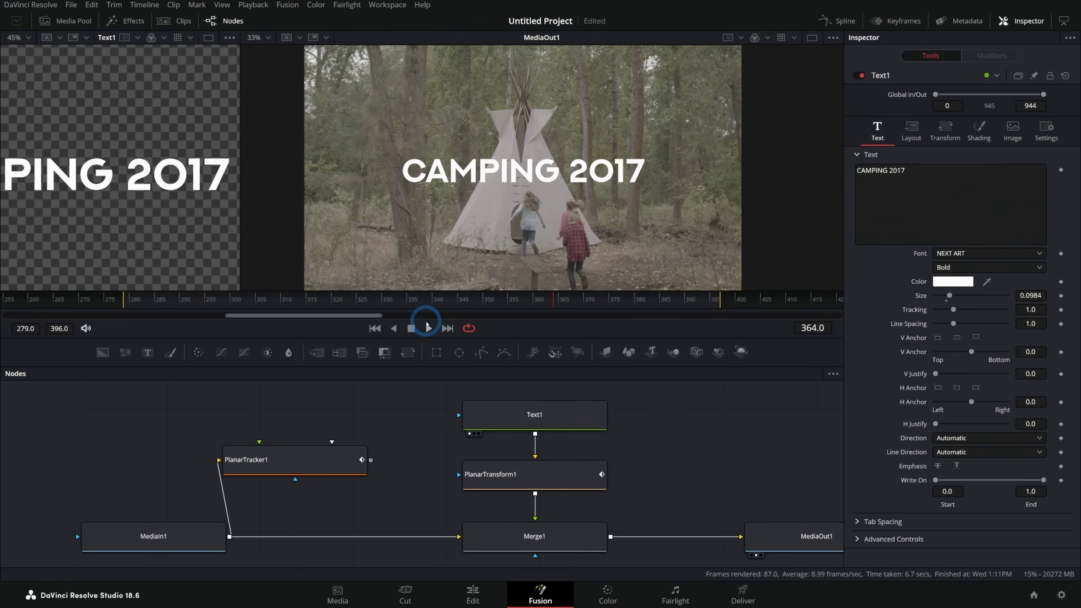
left_click(427, 327)
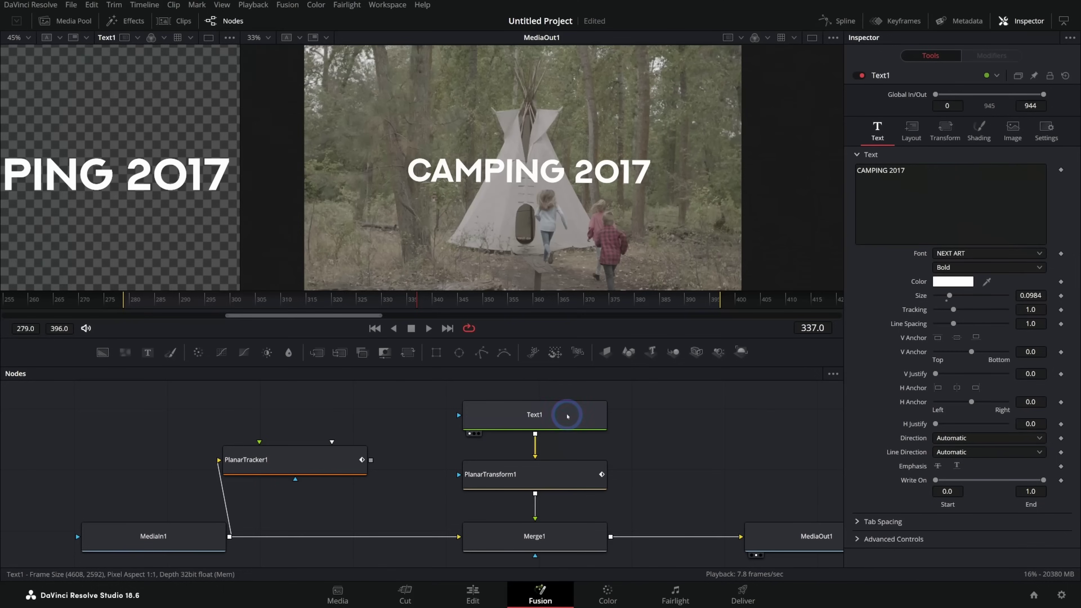
Reduce Text1's size to 0.0512, move the title onto the trees right of the tepee and play it back
left_click(567, 416)
left_click(903, 181)
left_click_drag(949, 295, 942, 295)
left_click_drag(529, 167, 622, 132)
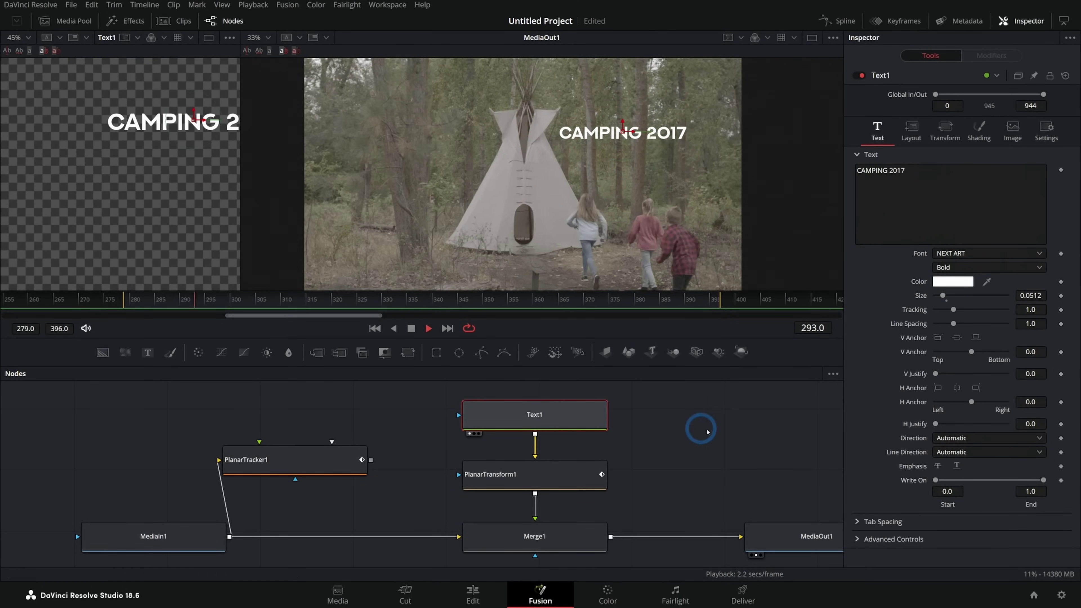
key("space")
left_click(669, 153)
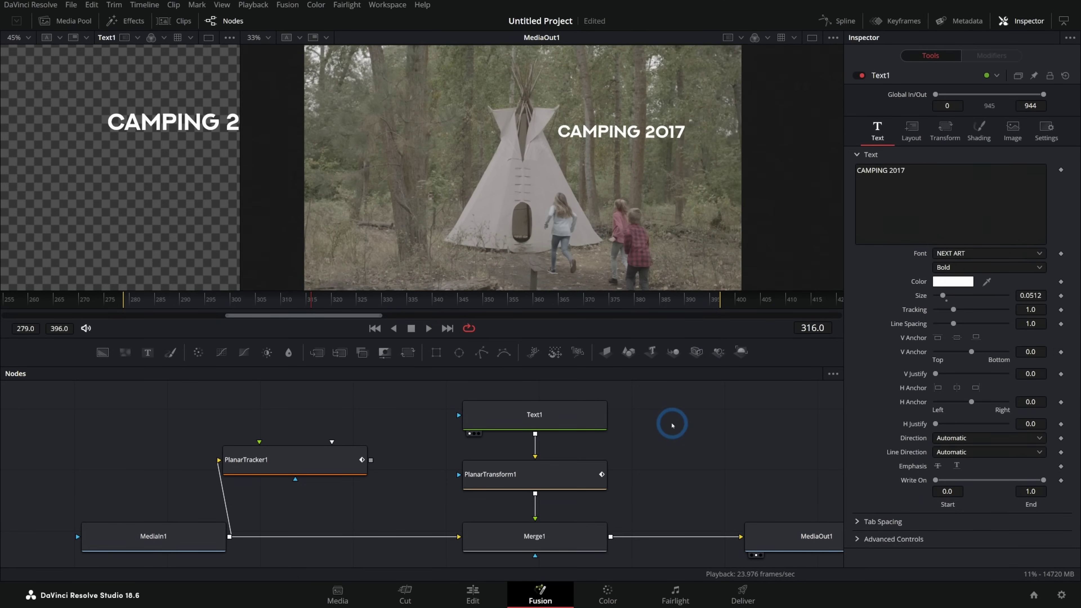
Play the tracked title enlarged on the Edit page and return to the node tree on the Fusion page
left_click(472, 593)
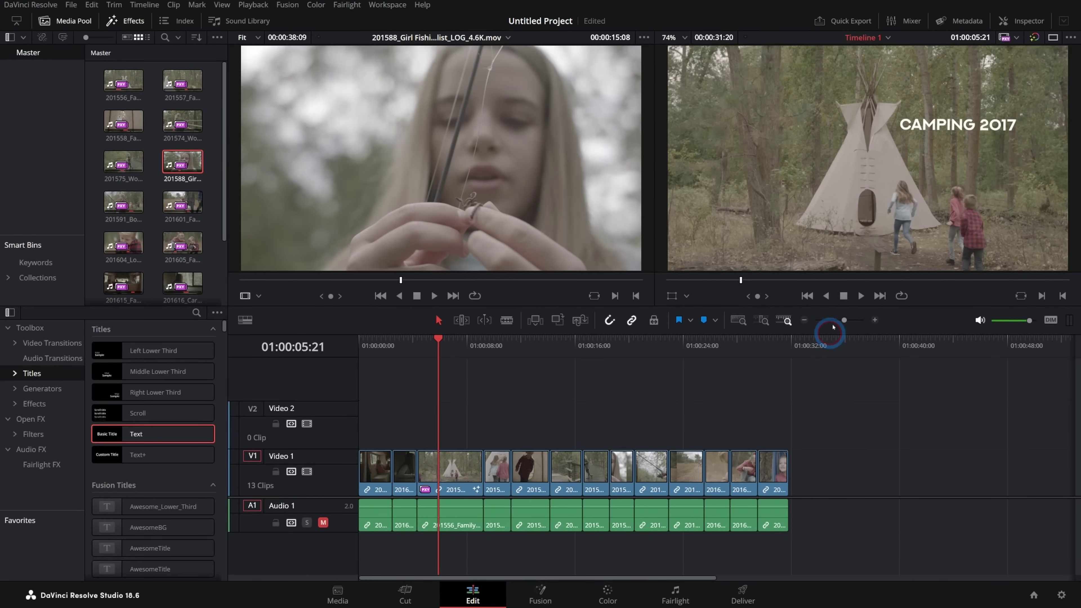
scroll(907, 174, "up", 3)
key("space")
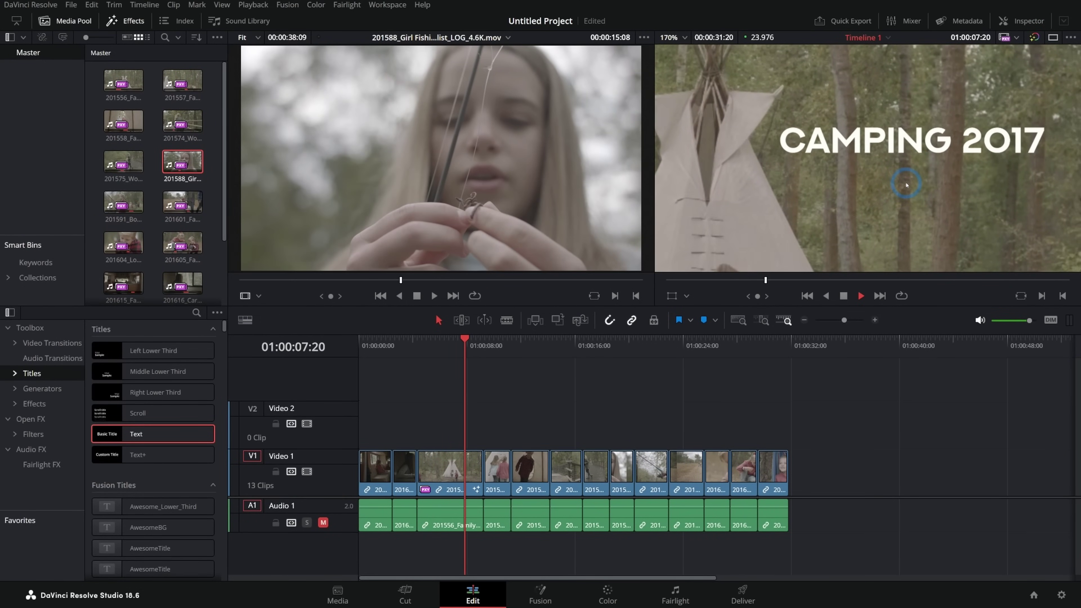
key("space")
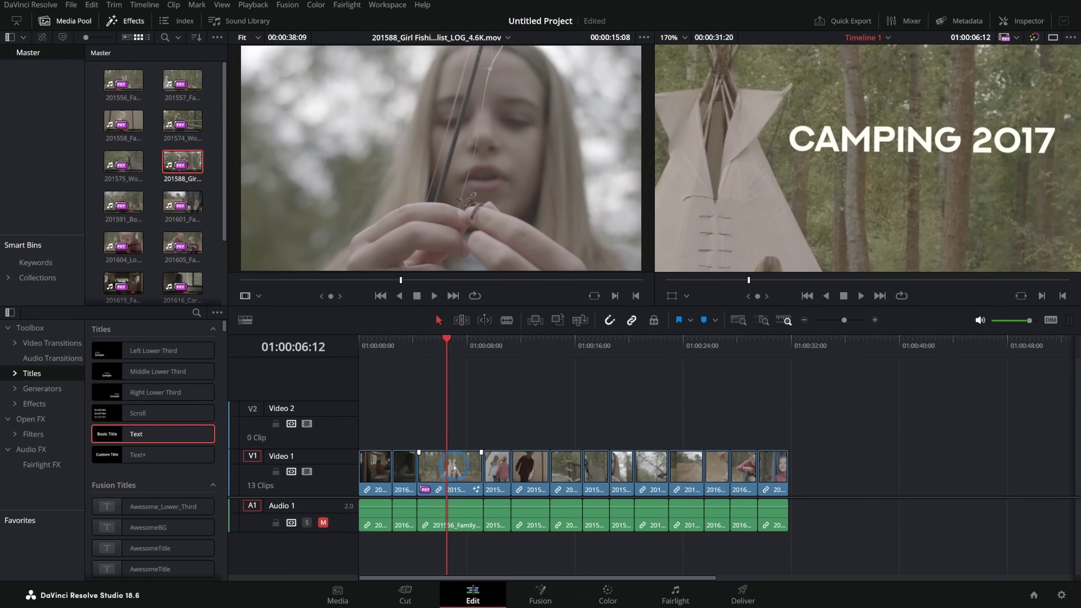
key("shift+5")
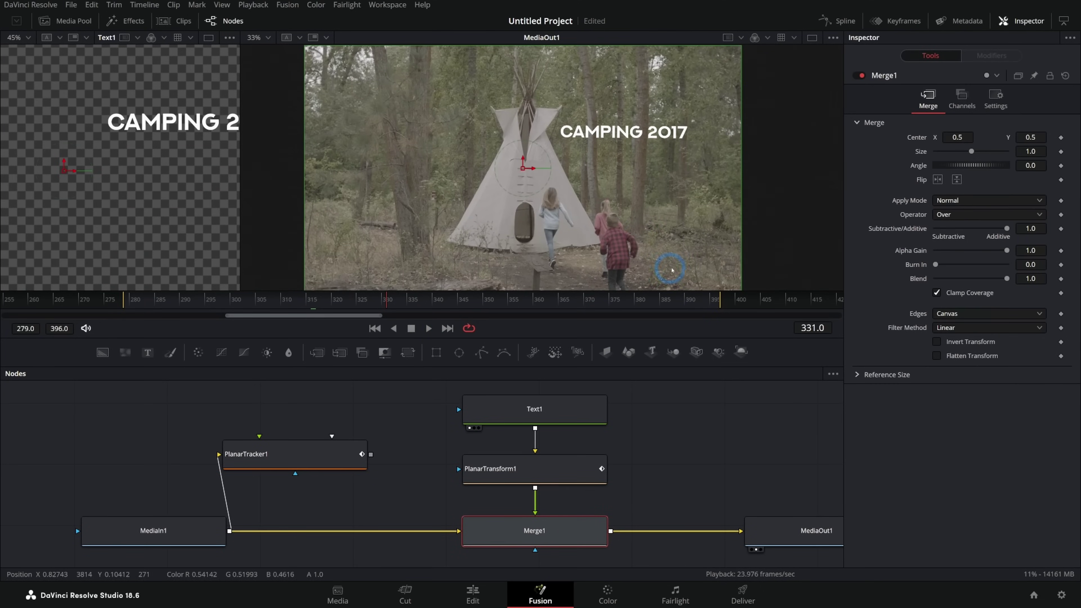
left_click_drag(641, 468, 579, 442)
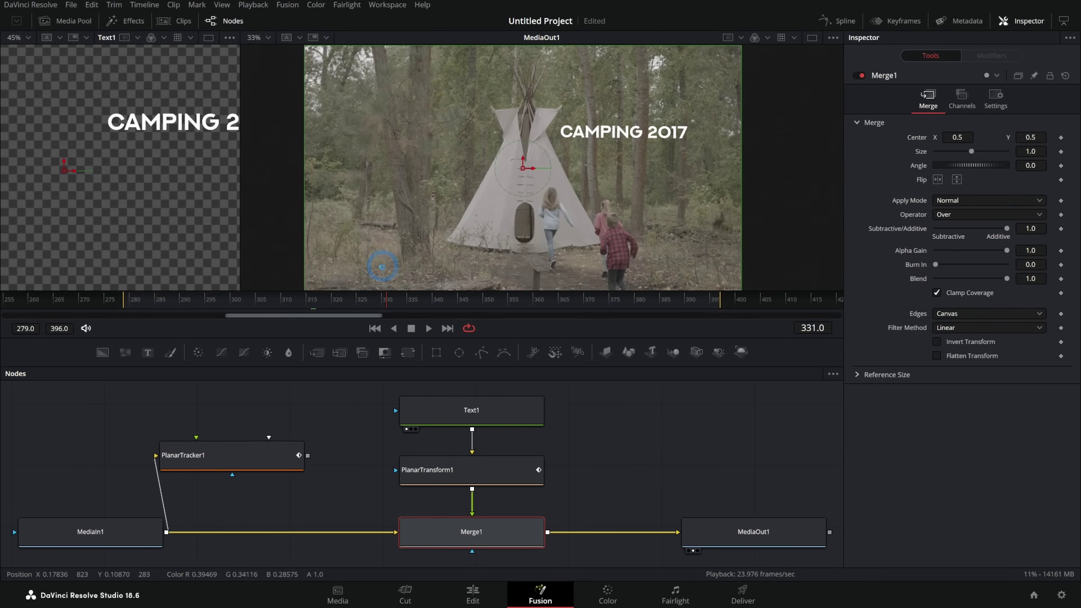
Enlarge the first viewer, preview MediaIn1 and PlanarTracker1 in it, and shift the PlanarTracker1 node slightly up in the tree
left_click(125, 530)
key("1")
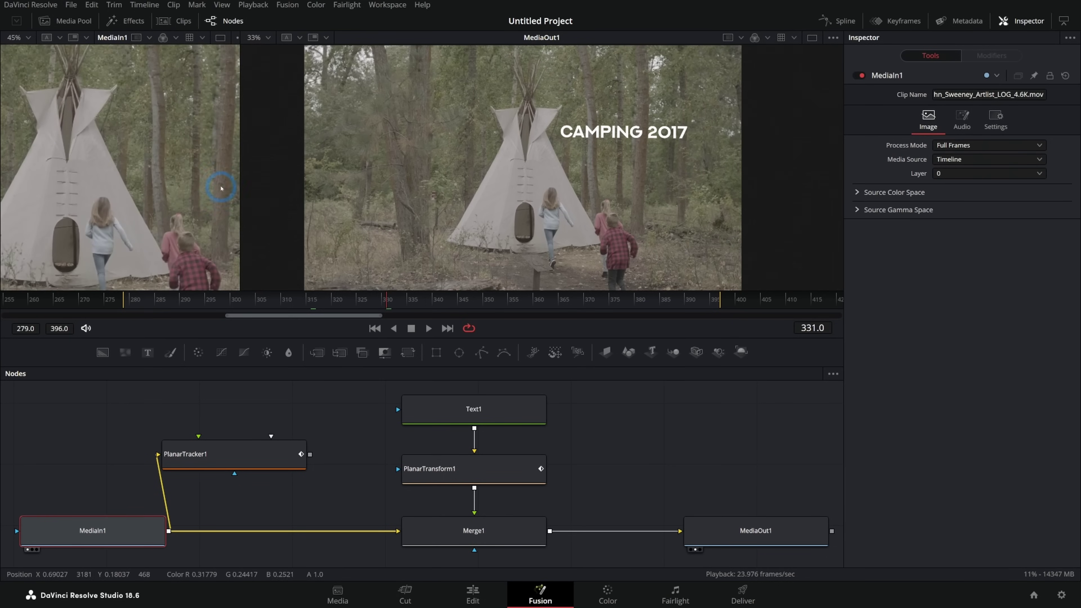
left_click_drag(238, 169, 452, 165)
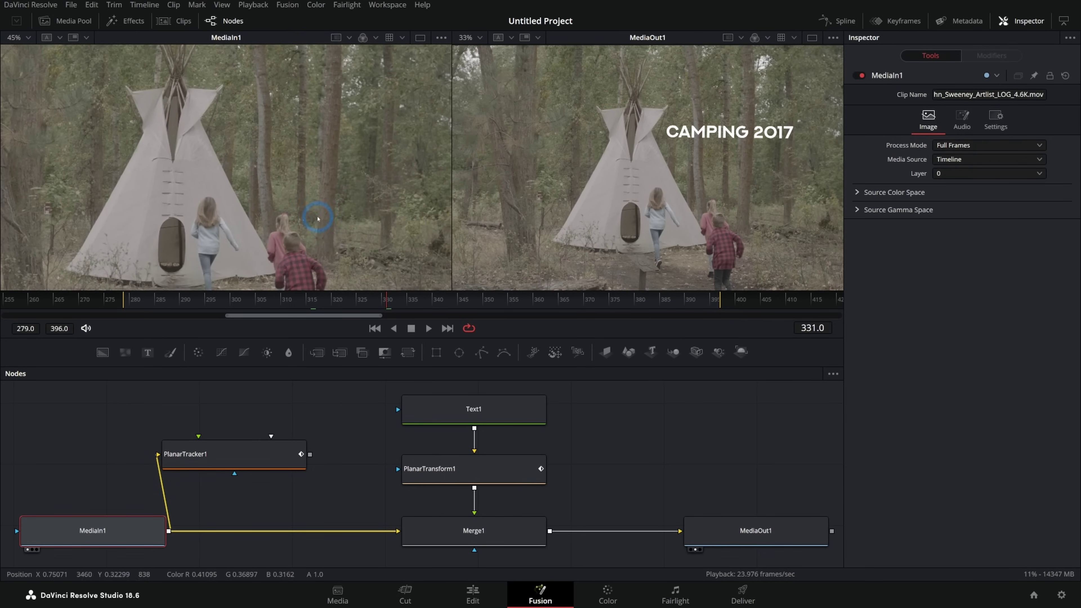
left_click(265, 457)
key("1")
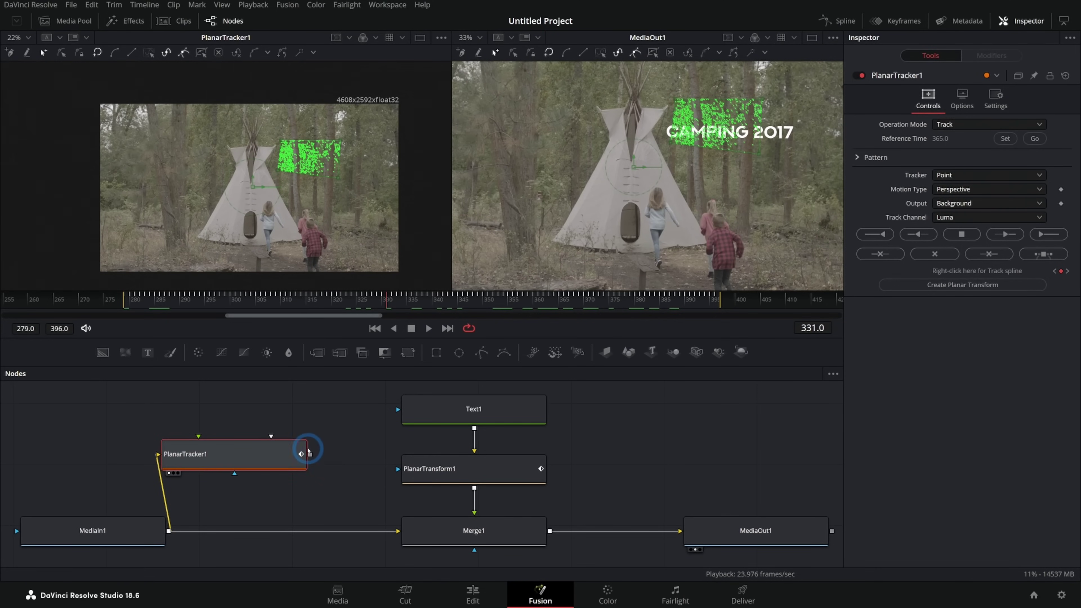
left_click_drag(245, 451, 269, 433)
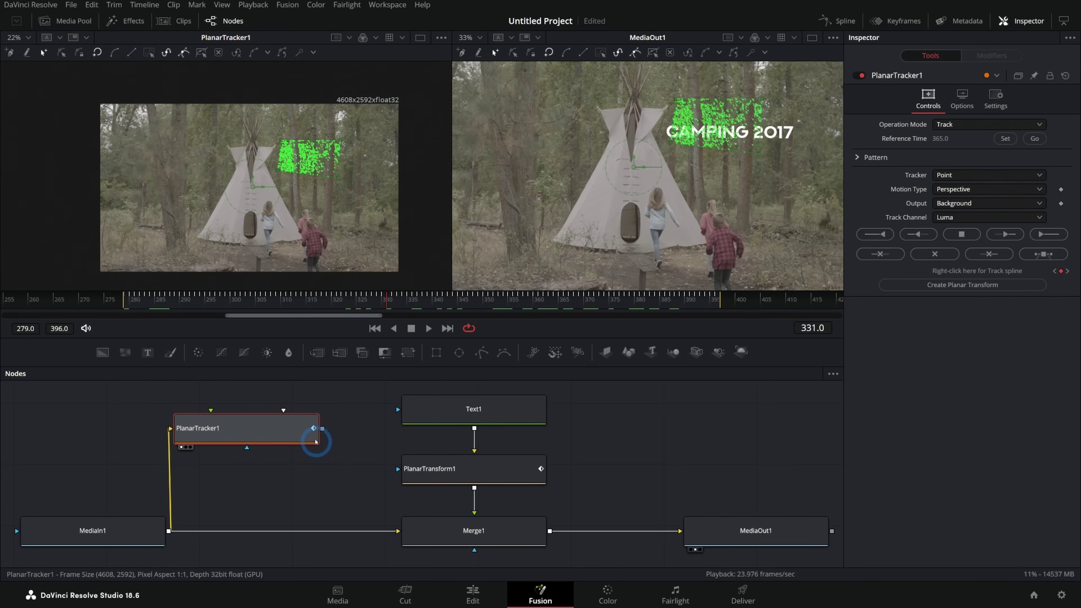
Add an unconnected Transform node beside PlanarTransform1 and delete it
left_click(442, 477)
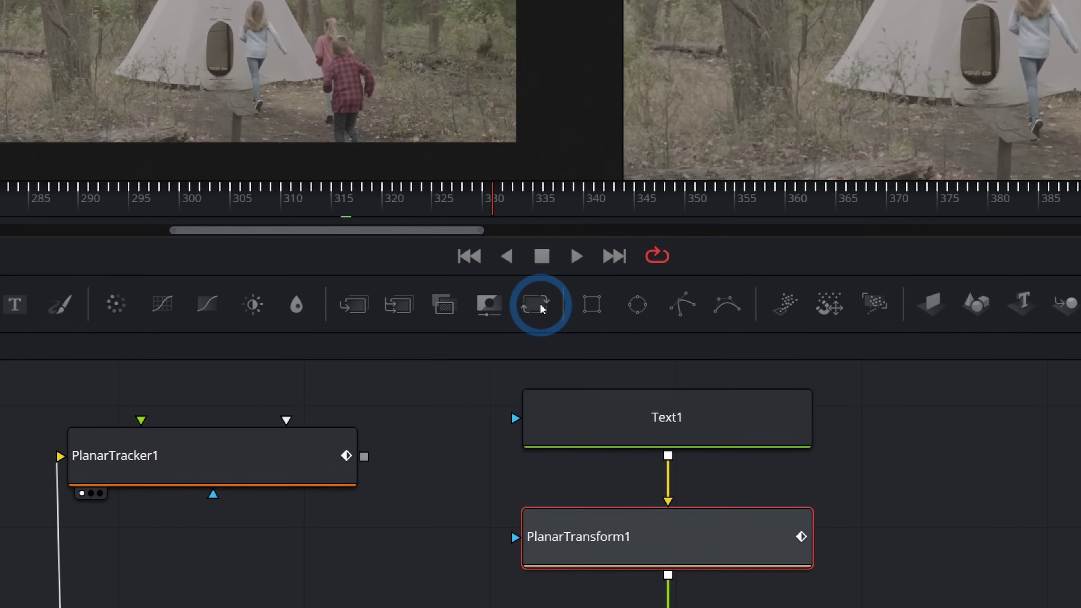
left_click_drag(408, 352, 612, 432)
left_click_drag(568, 320, 653, 397)
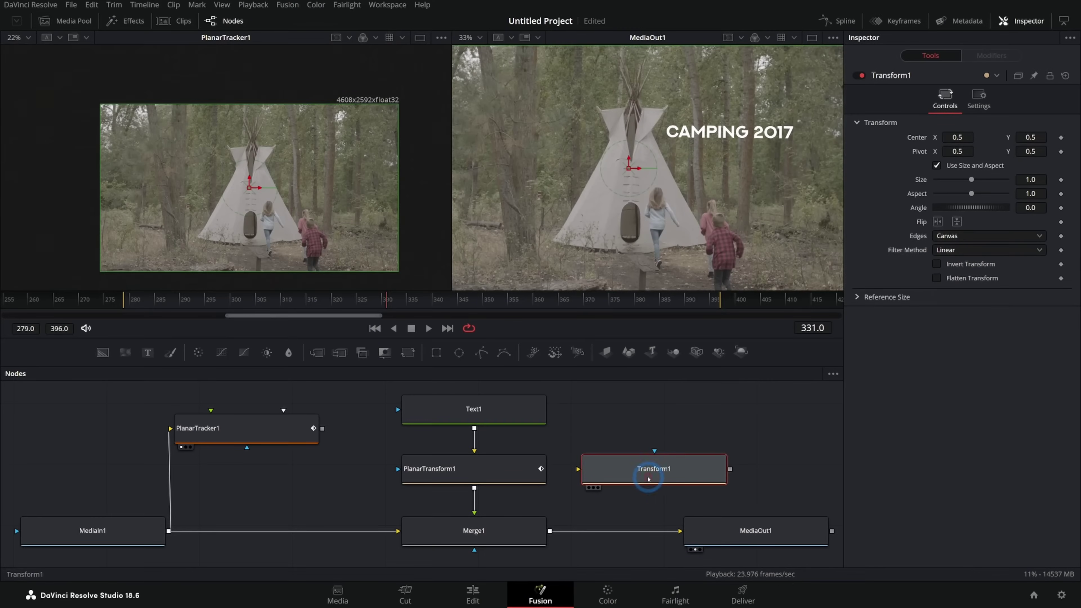
key("Delete")
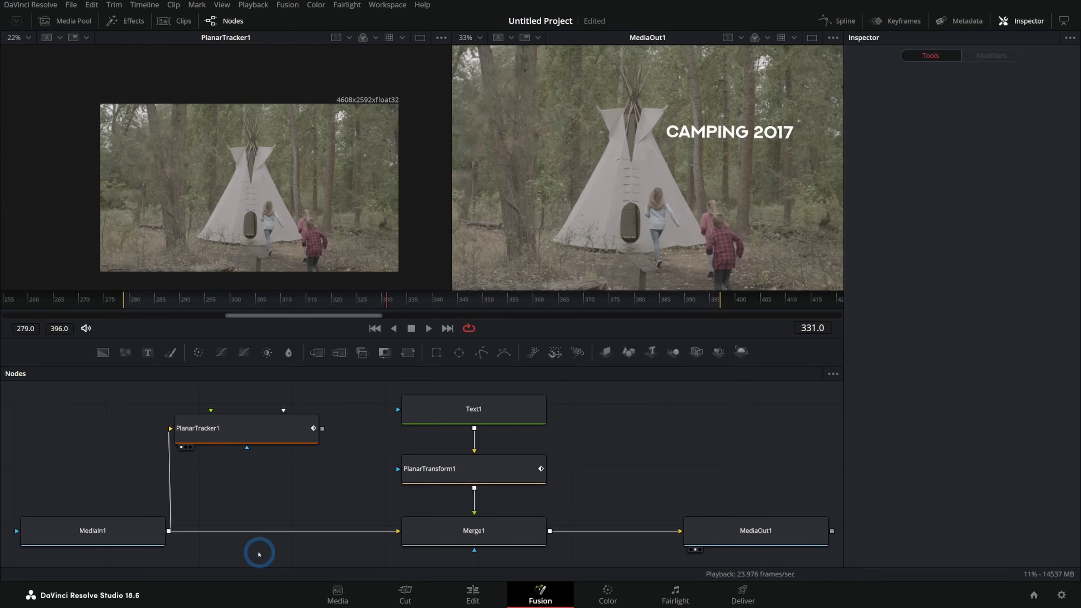
Preview Text1 and PlanarTransform1 in the first viewer, scrub to frame 349, and inspect Merge1 and MediaOut1
left_click(468, 536)
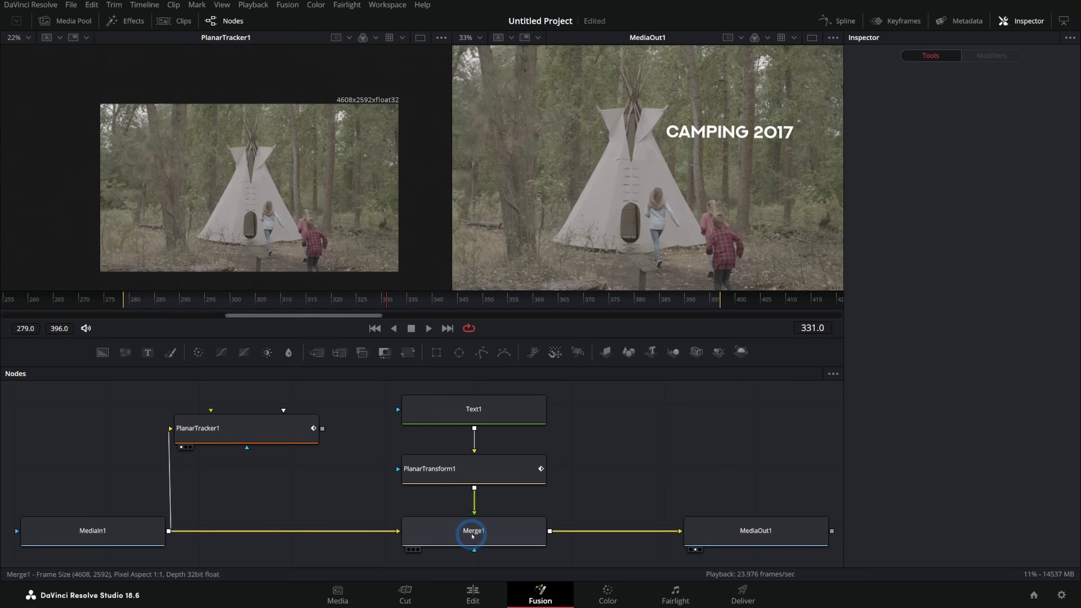
left_click_drag(473, 416, 294, 186)
left_click_drag(459, 474, 324, 179)
left_click_drag(357, 303, 475, 307)
left_click(529, 538)
left_click(706, 528)
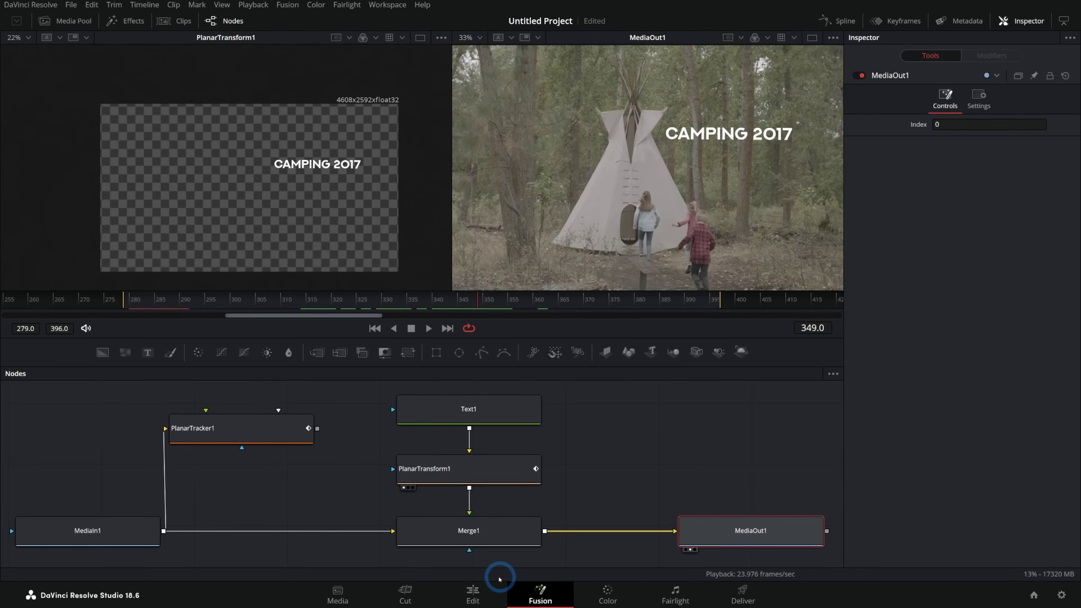
View the composited title on the Edit page at 01:00:08:01 and return to the Fusion page
left_click(498, 584)
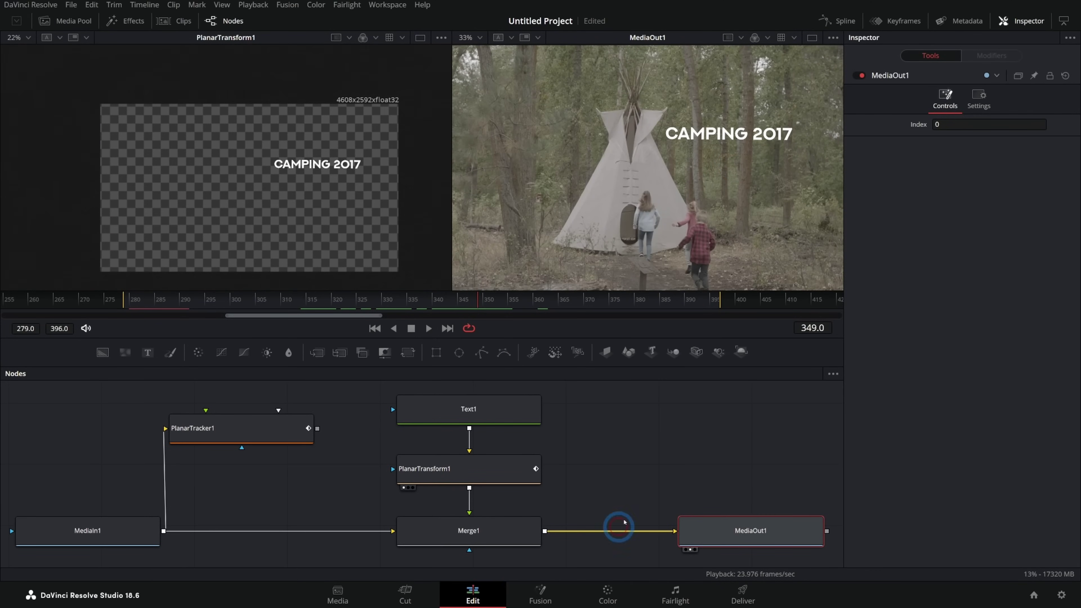
left_click(453, 345)
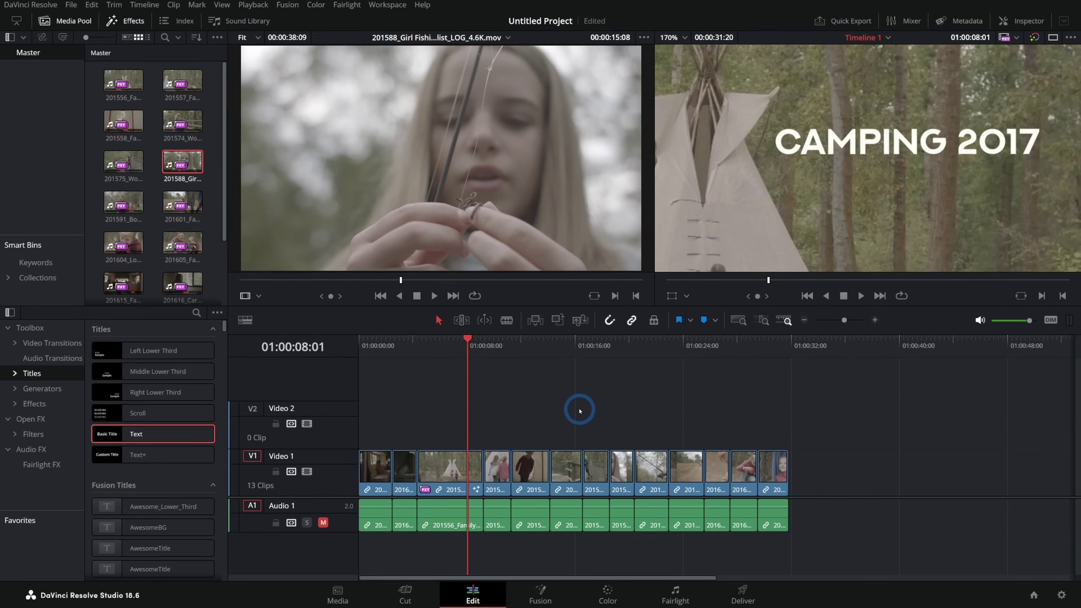
key("shift+5")
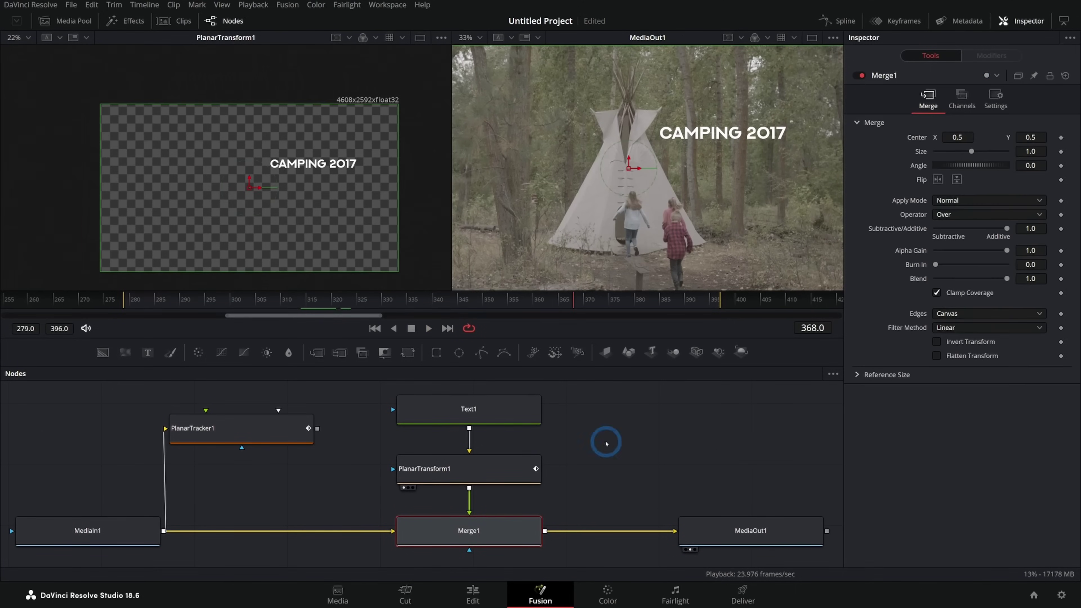
Delete every node between MediaIn1 and MediaOut1, and insert a Blur node there with a blur size of 21.3
left_click_drag(592, 394, 298, 537)
key("Delete")
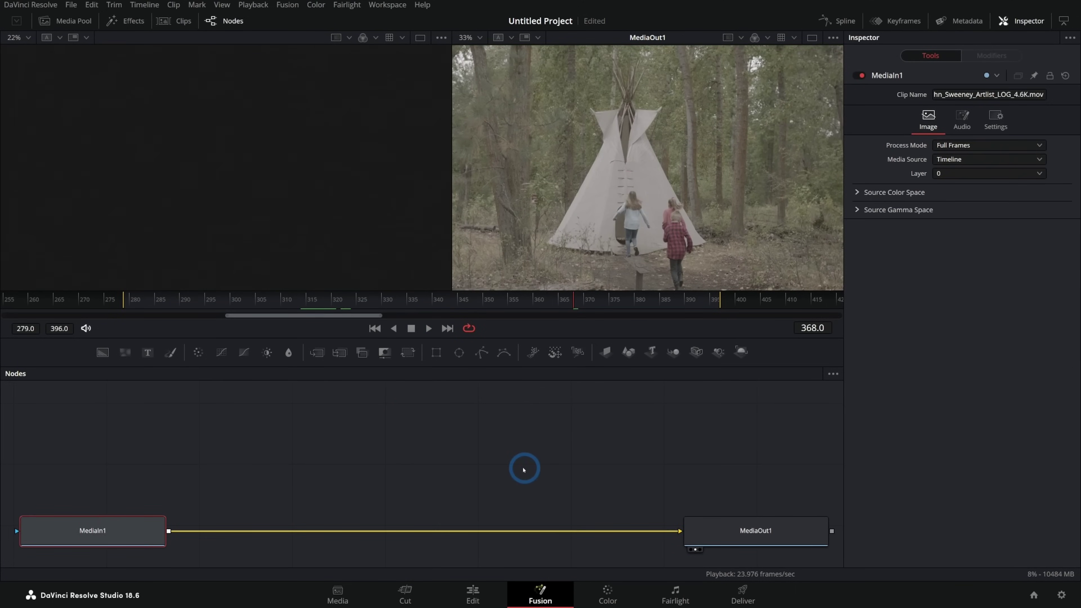
left_click_drag(289, 352, 499, 528)
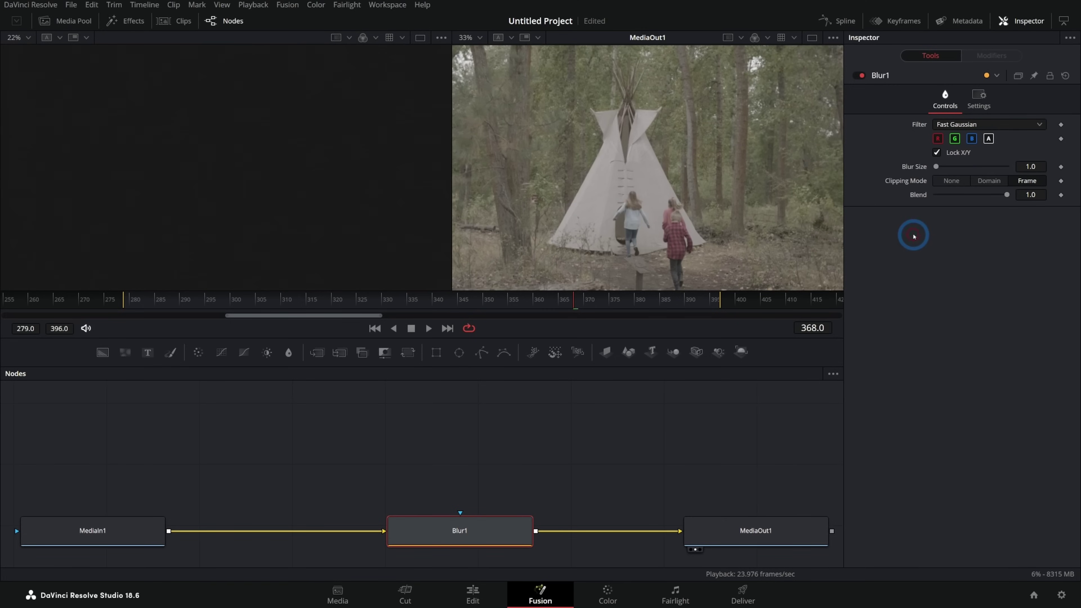
left_click_drag(942, 167, 950, 169)
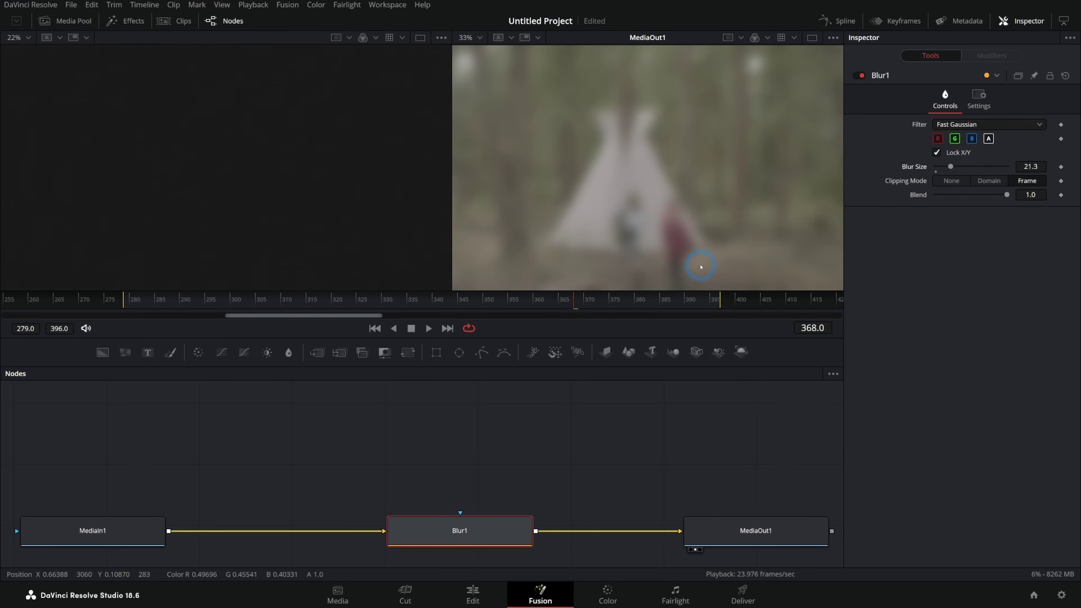
Check the blurred clip on the Edit page with the whole frame fitted in the timeline viewer, and return to the Fusion page
key("shift+4")
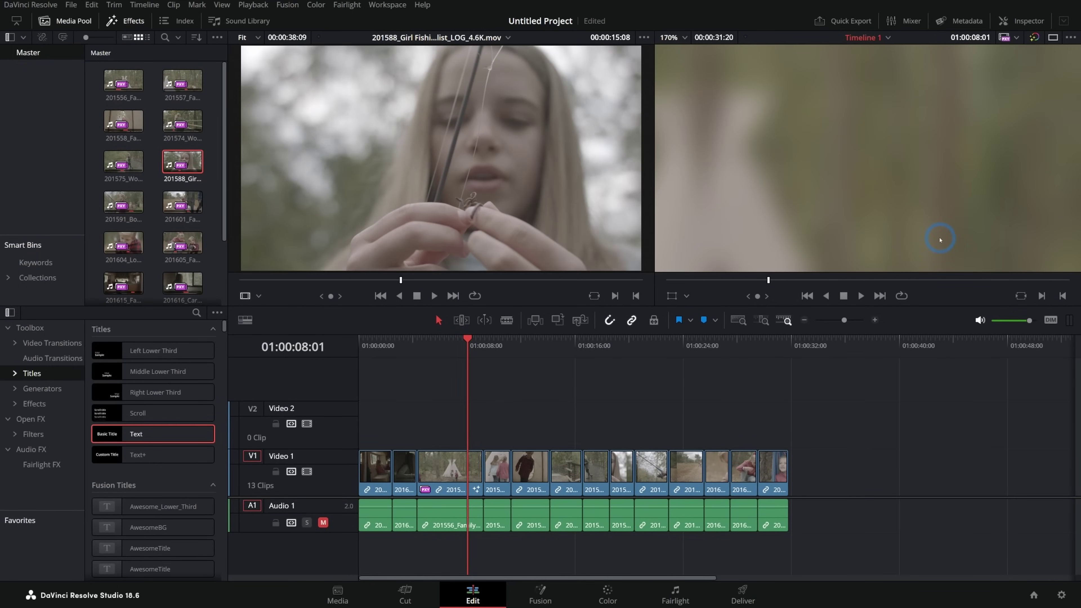
key("shift+z")
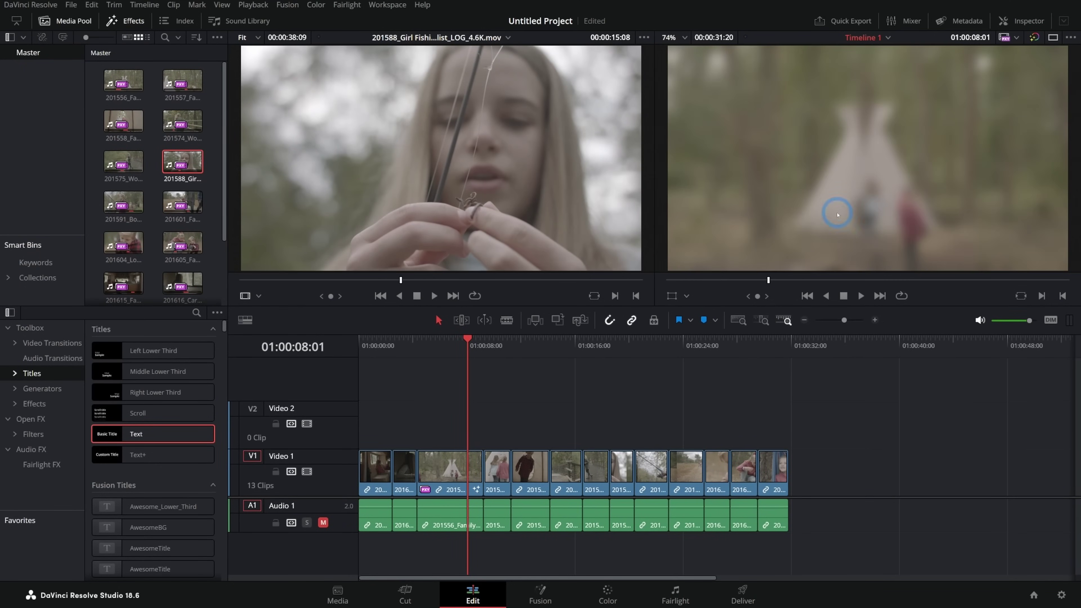
key("shift+5")
Composite a Text+ node reading CAMPING over MediaIn1 through a Merge node and set the text size to 0.189
mouse_move(163, 363)
left_mouse_down()
mouse_move(352, 480)
mouse_move(494, 522)
left_mouse_up()
key("ctrl+z")
left_click_drag(149, 351, 403, 447)
left_click_drag(327, 357, 426, 499)
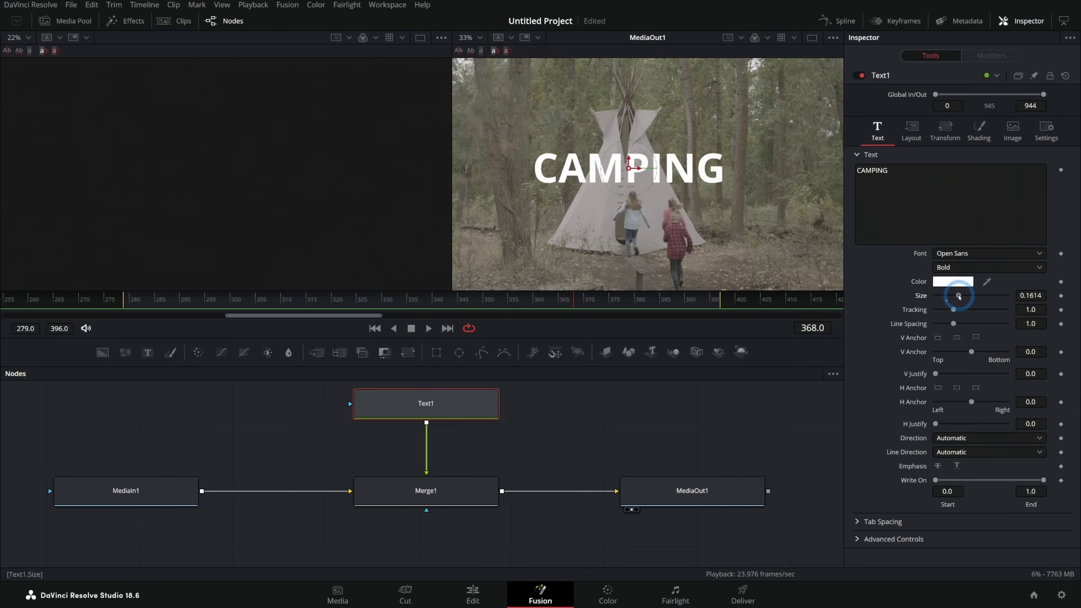
left_click_drag(949, 295, 965, 296)
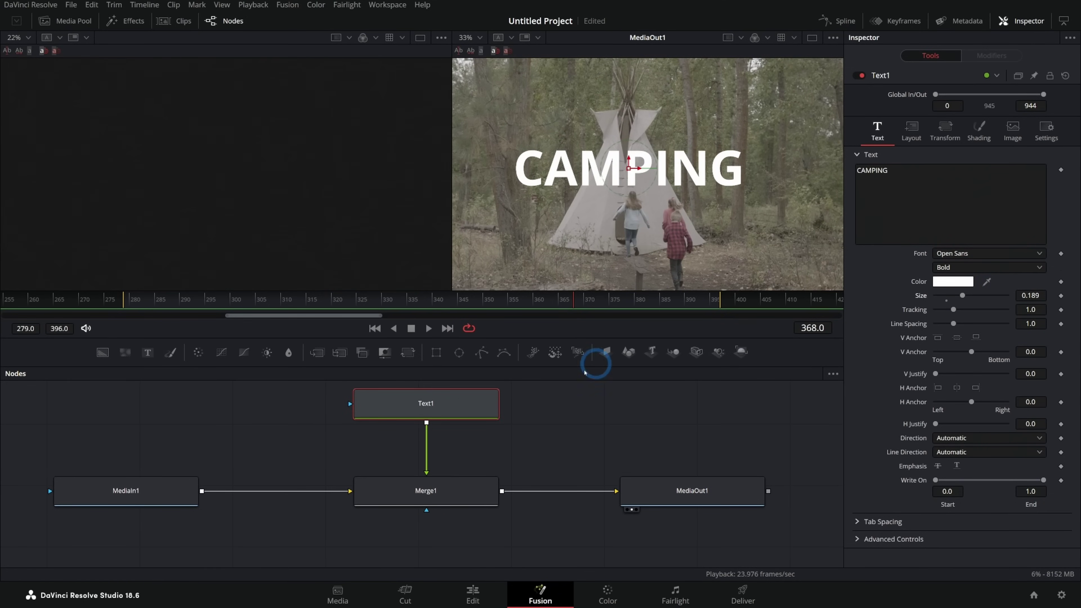